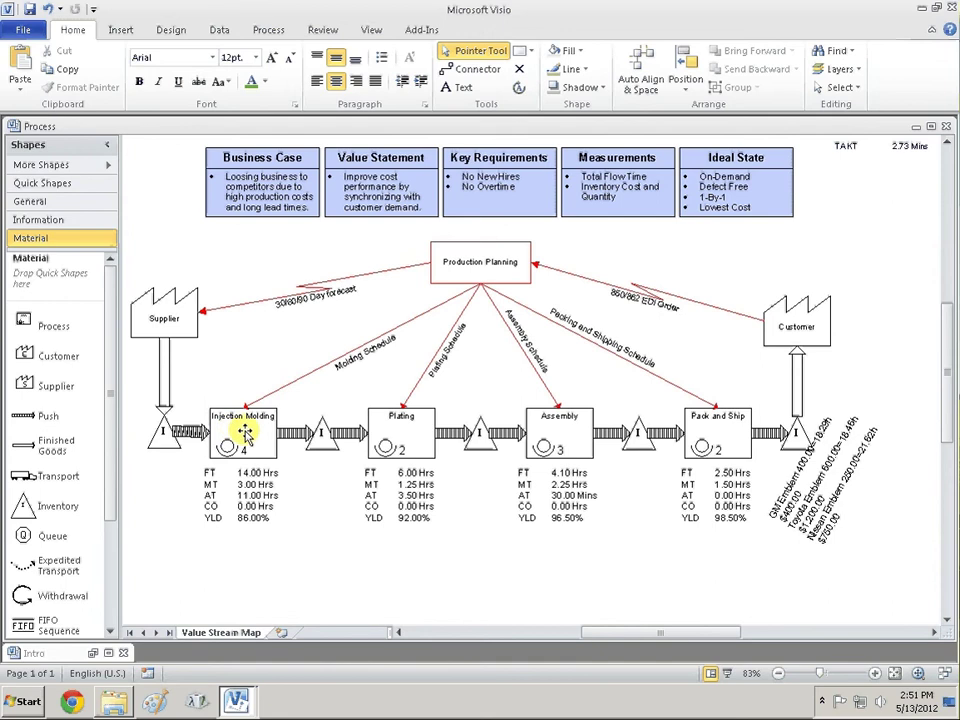
# Open the process properties of Injection Molding and review the available file, time-unit and help commands
pyautogui.rightClick(245, 432)
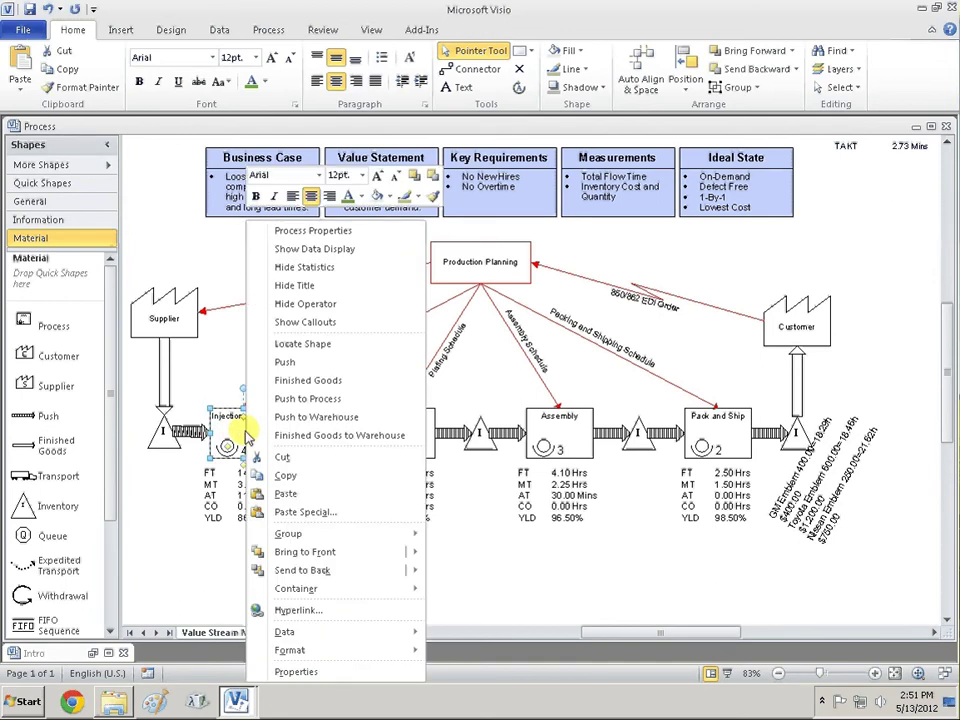
pyautogui.click(296, 231)
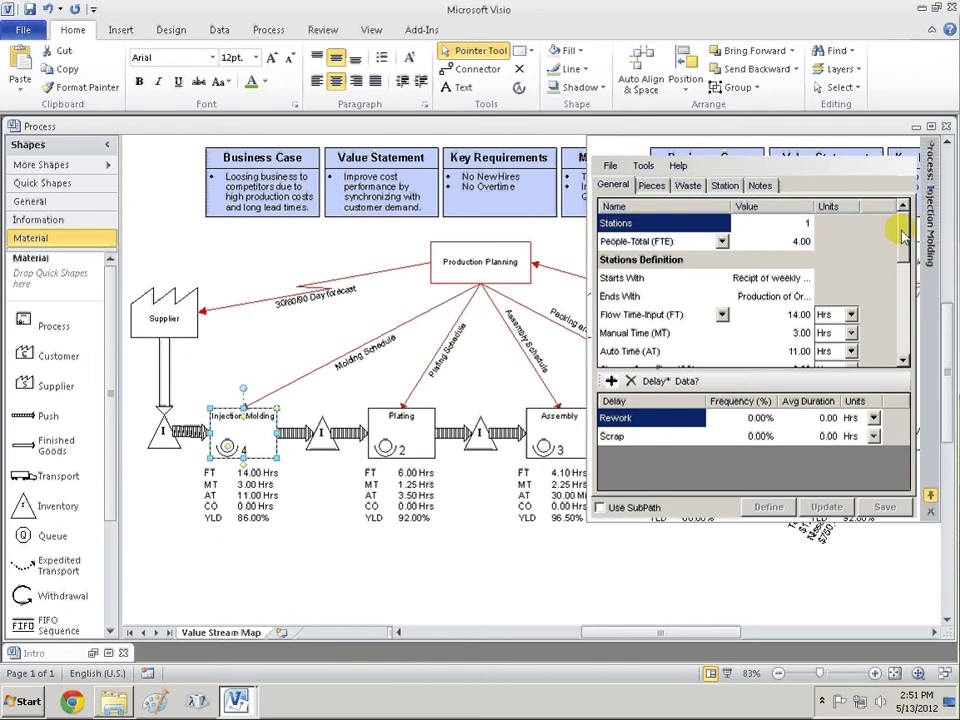
pyautogui.click(611, 167)
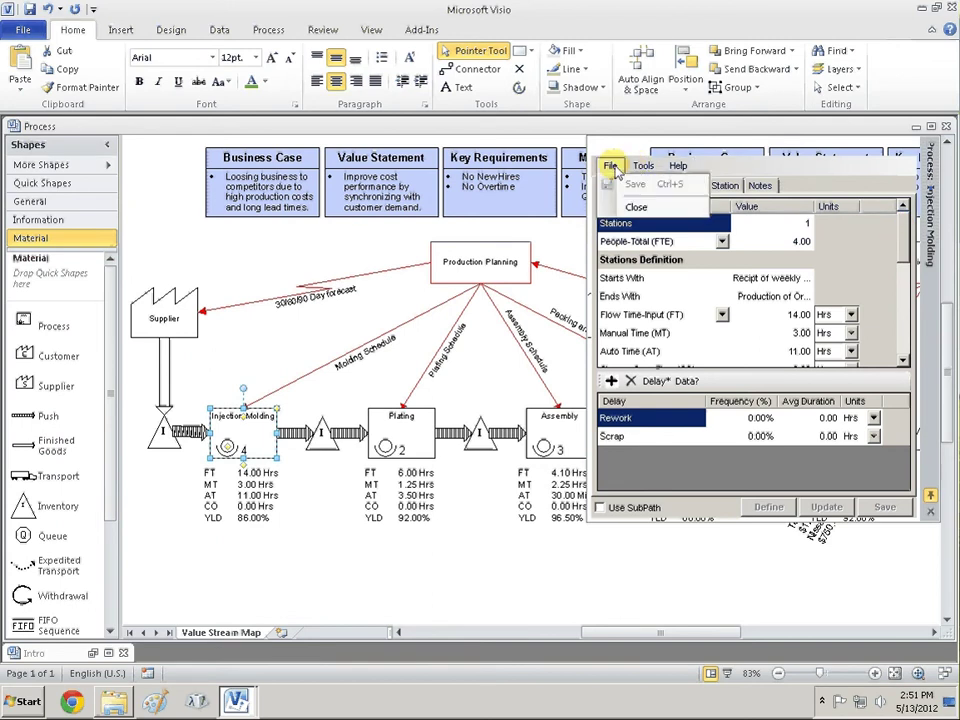
pyautogui.click(643, 165)
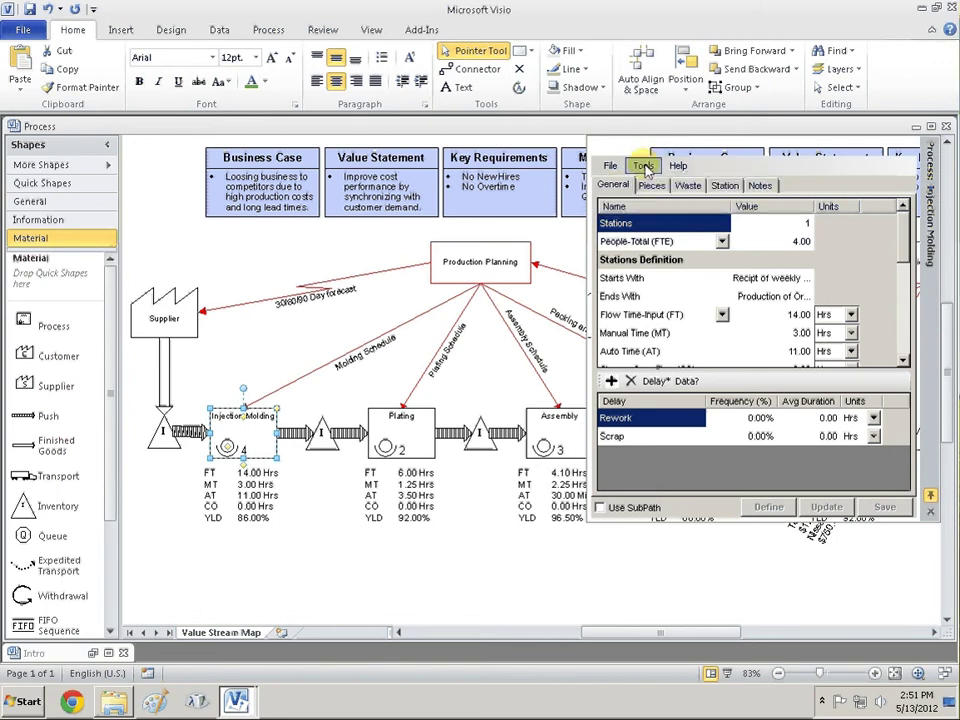
pyautogui.click(643, 165)
pyautogui.moveTo(740, 184)
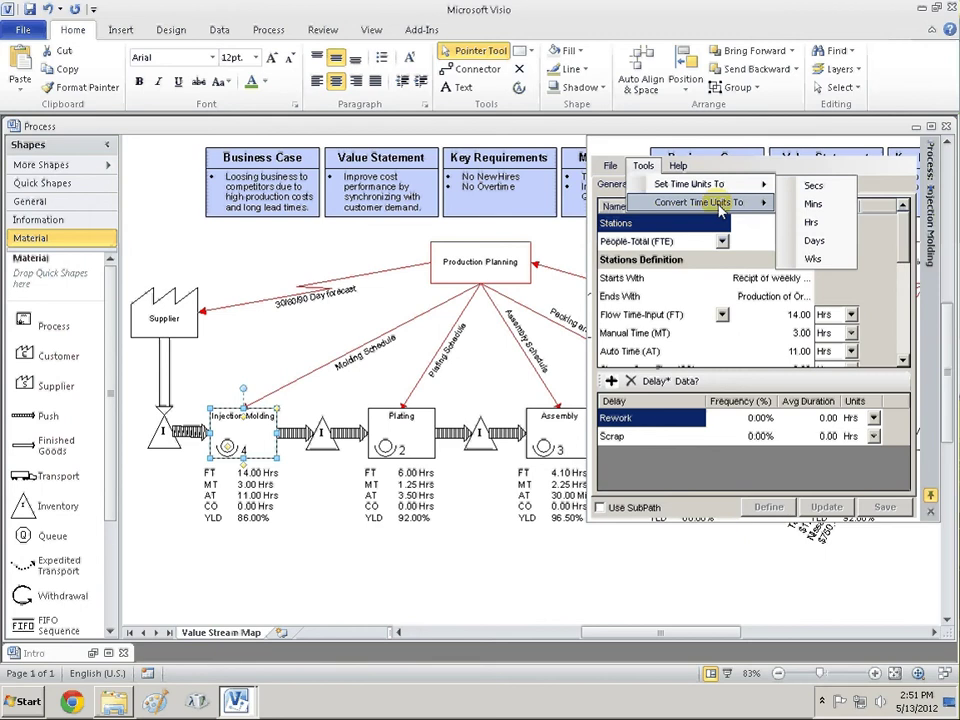
pyautogui.moveTo(683, 170)
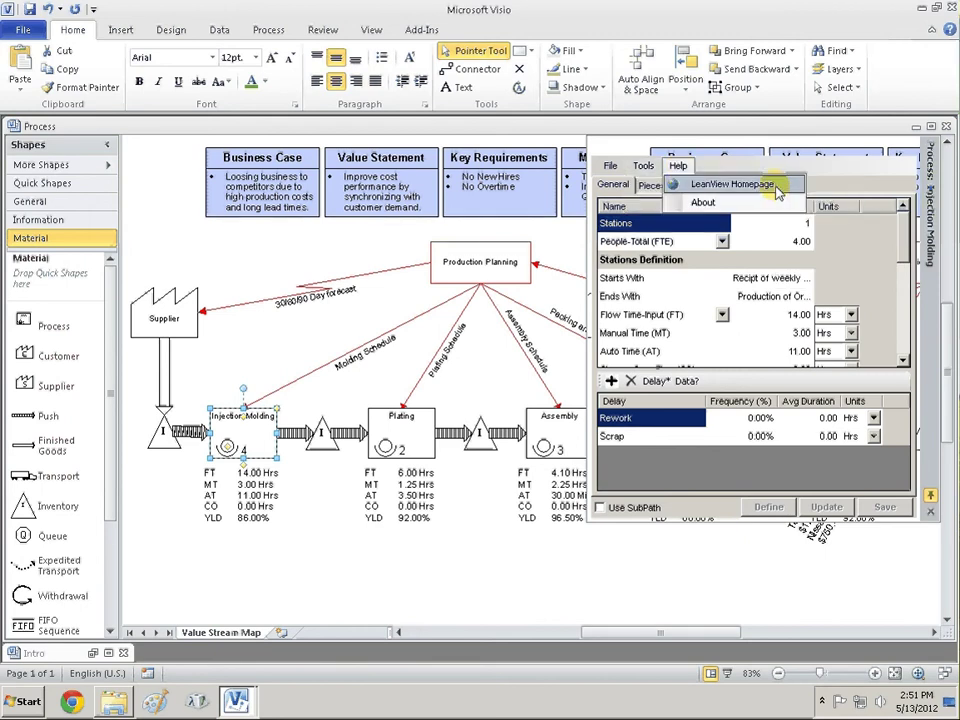
pyautogui.click(826, 172)
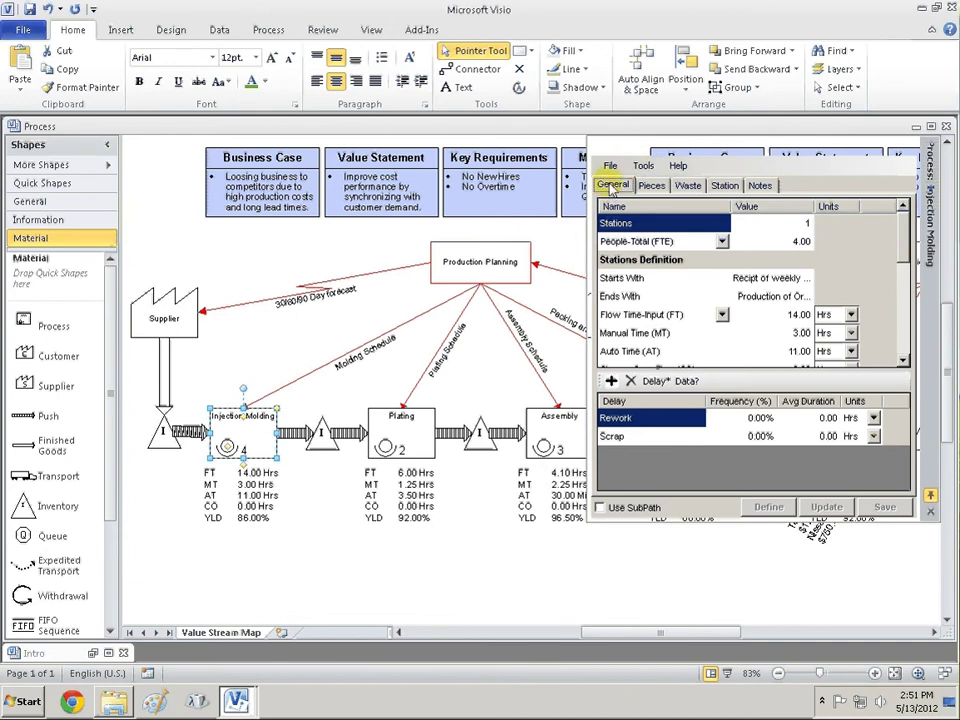
# Look through the Pieces, Waste, Station and Notes properties of Injection Molding and return to its General properties
pyautogui.click(651, 186)
pyautogui.click(686, 188)
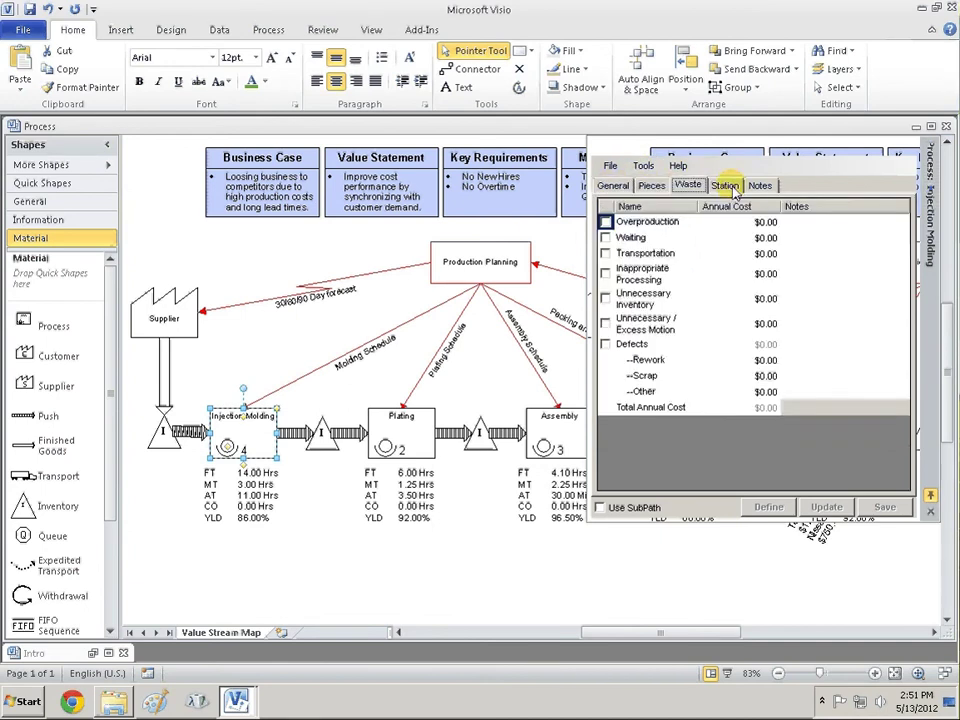
pyautogui.click(725, 186)
pyautogui.click(759, 186)
pyautogui.click(622, 190)
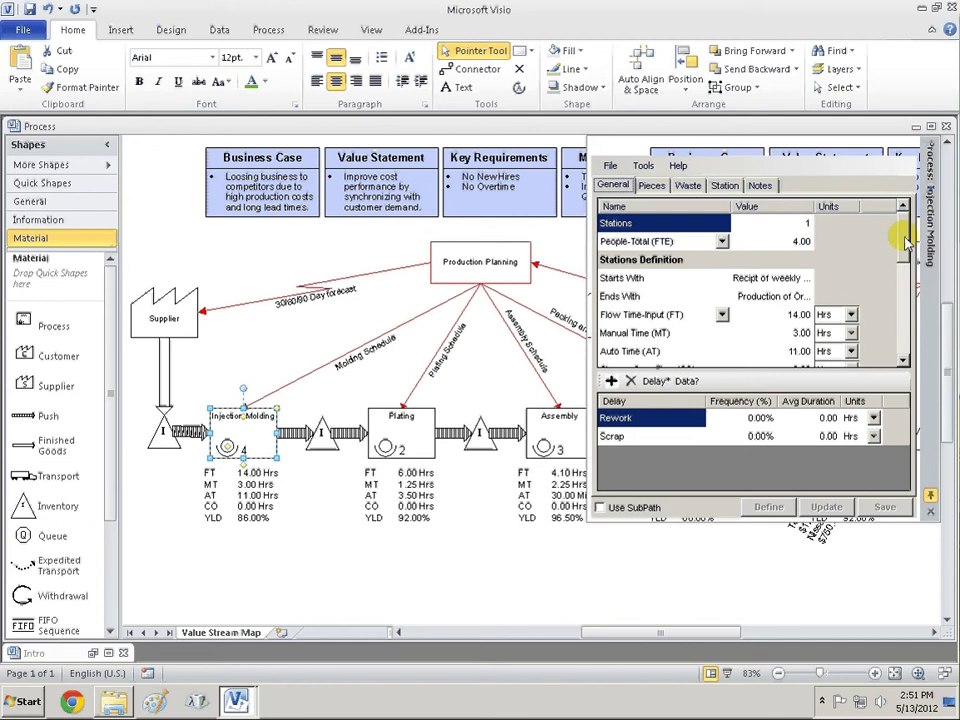
pyautogui.scroll(-1, 906, 240)
pyautogui.scroll(1, 868, 248)
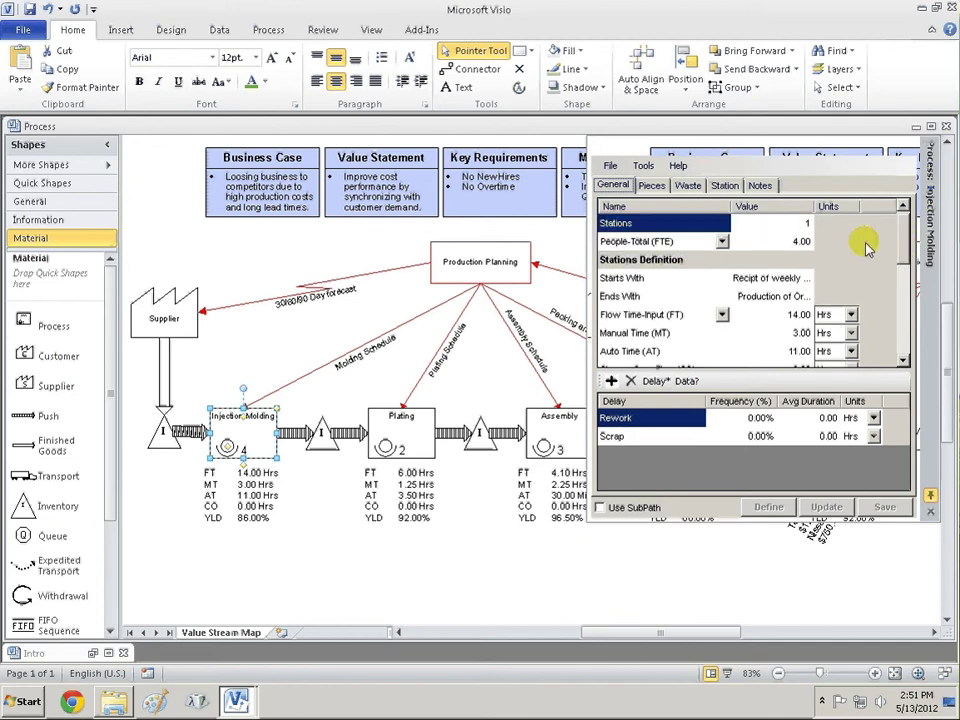
# Examine the Stations count and the Starts With and Ends With definitions of the Injection Molding process
pyautogui.click(785, 228)
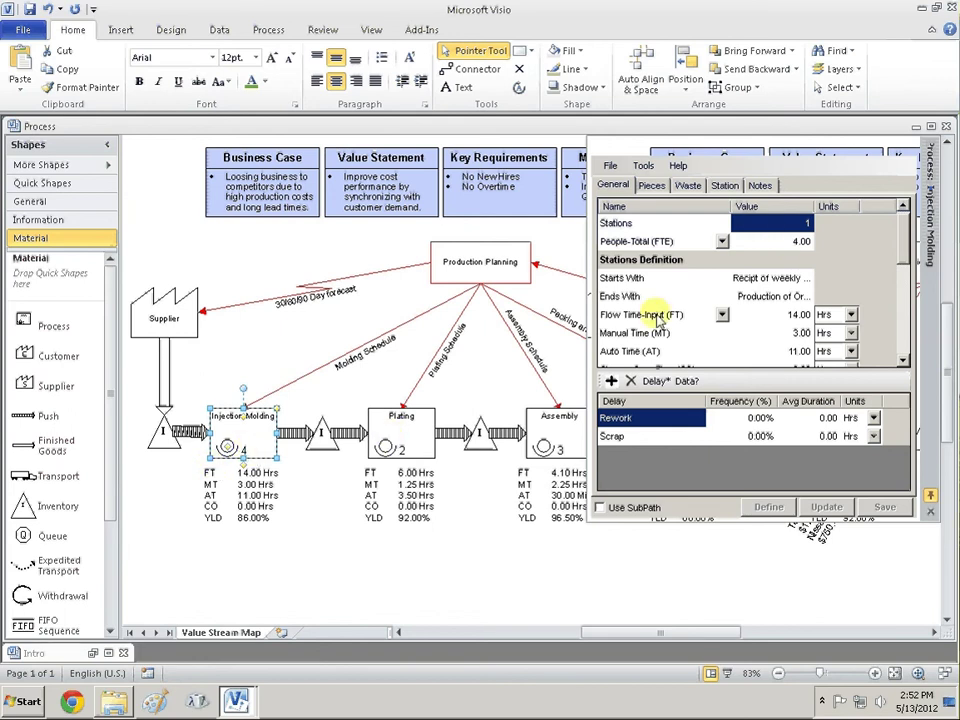
pyautogui.click(805, 280)
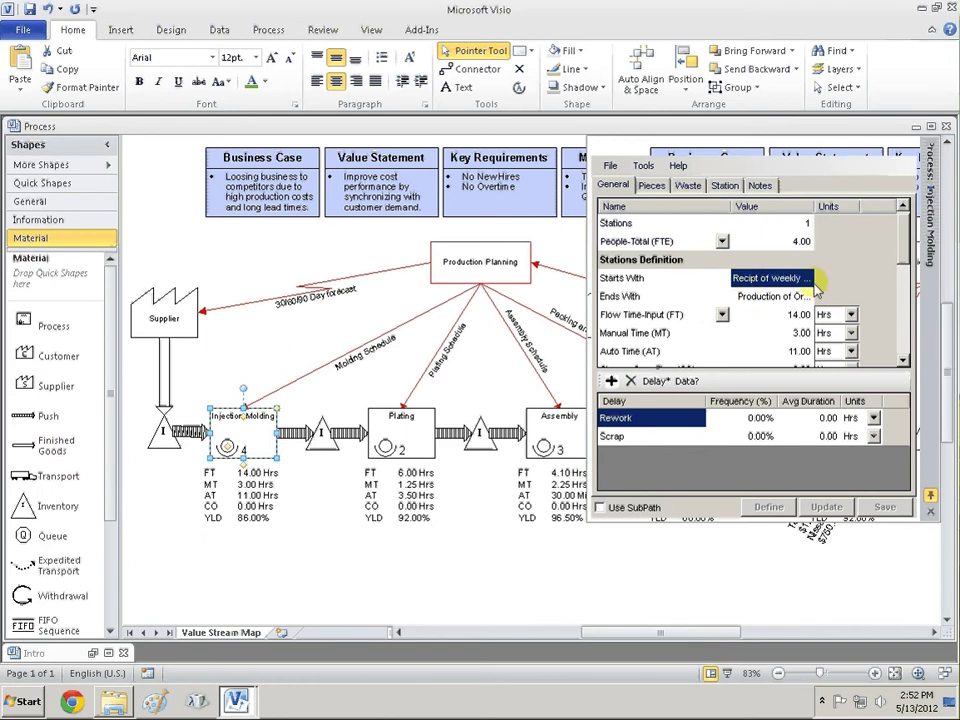
pyautogui.click(807, 282)
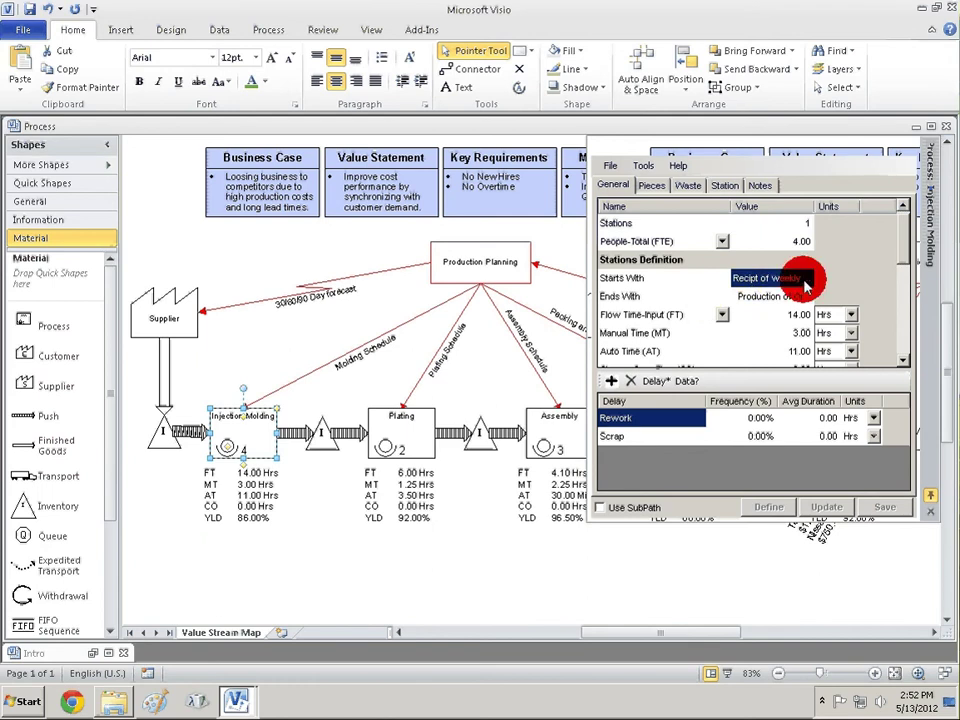
pyautogui.click(752, 300)
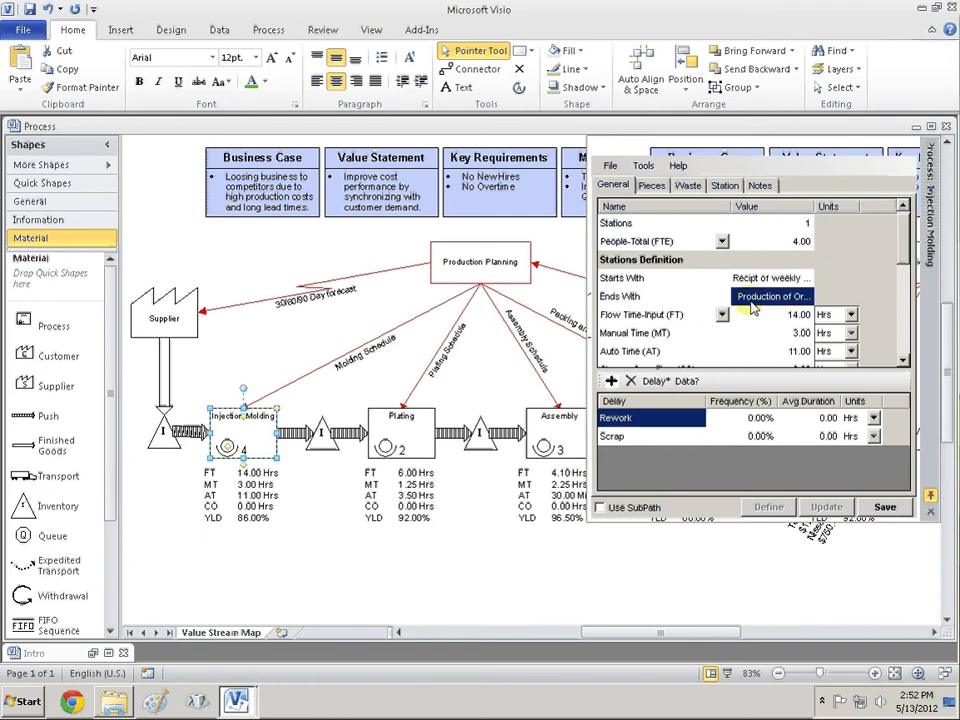
pyautogui.click(755, 300)
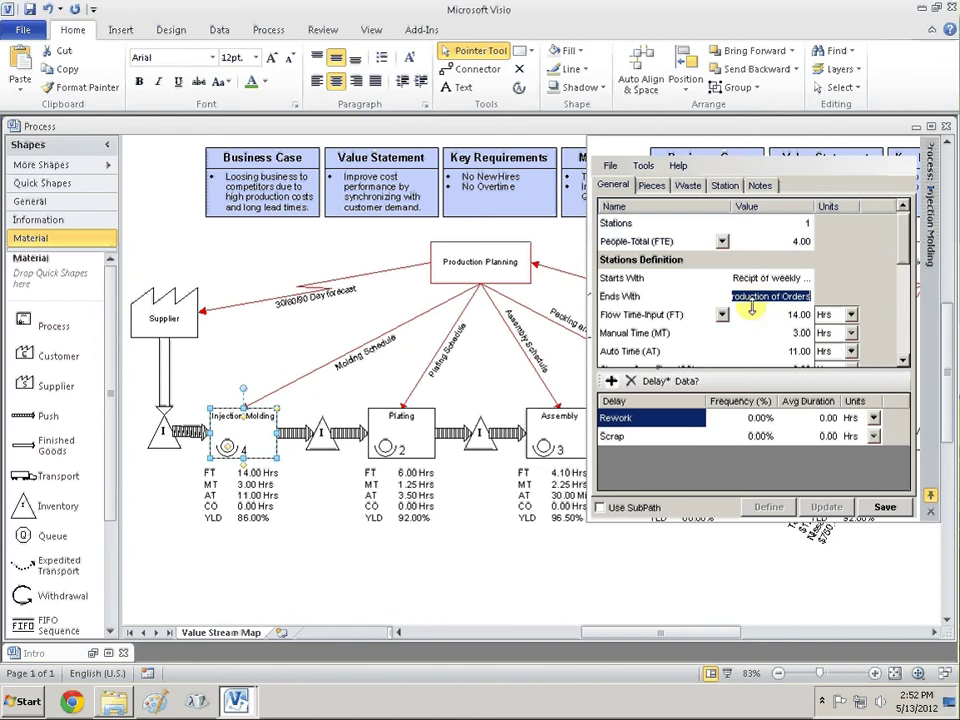
pyautogui.click(745, 278)
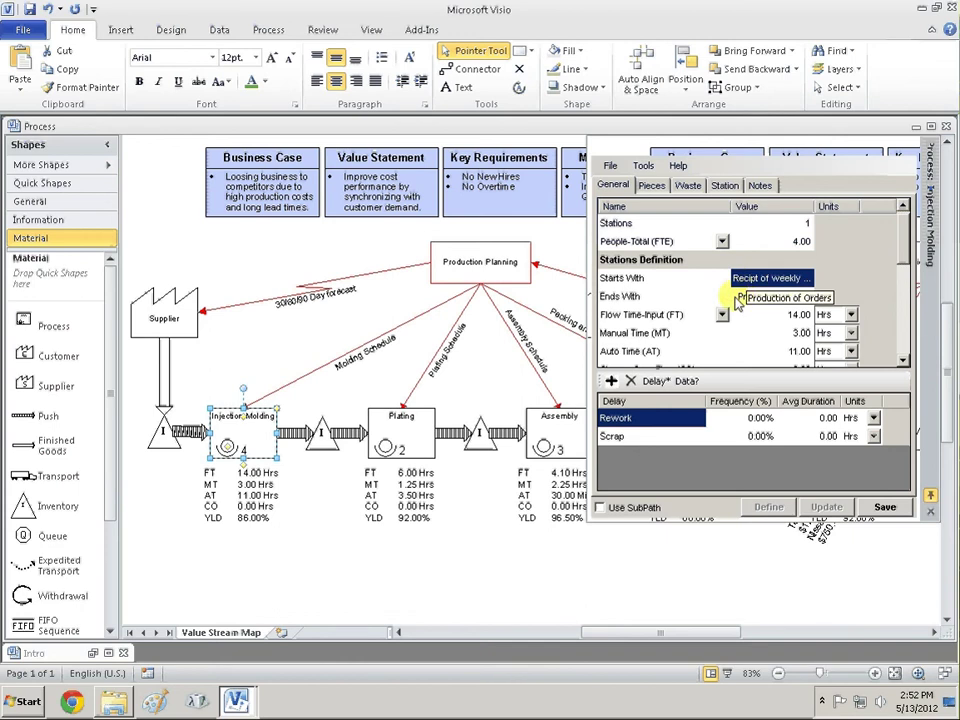
pyautogui.click(738, 300)
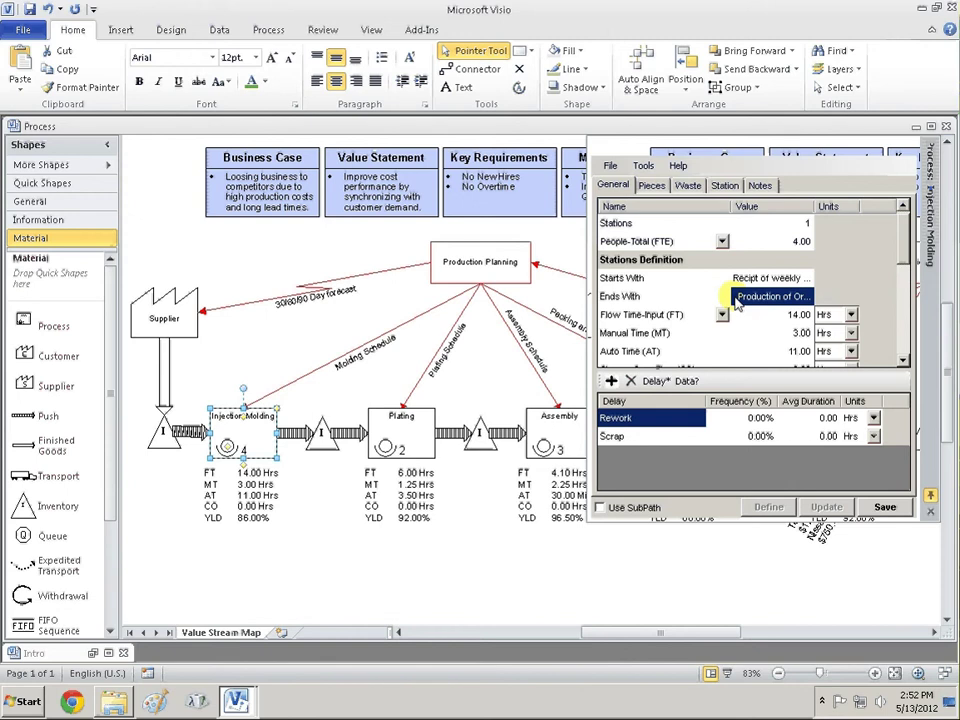
# Compare the input and calculated flow time options for Injection Molding and keep Flow Time-Input (FT)
pyautogui.click(631, 317)
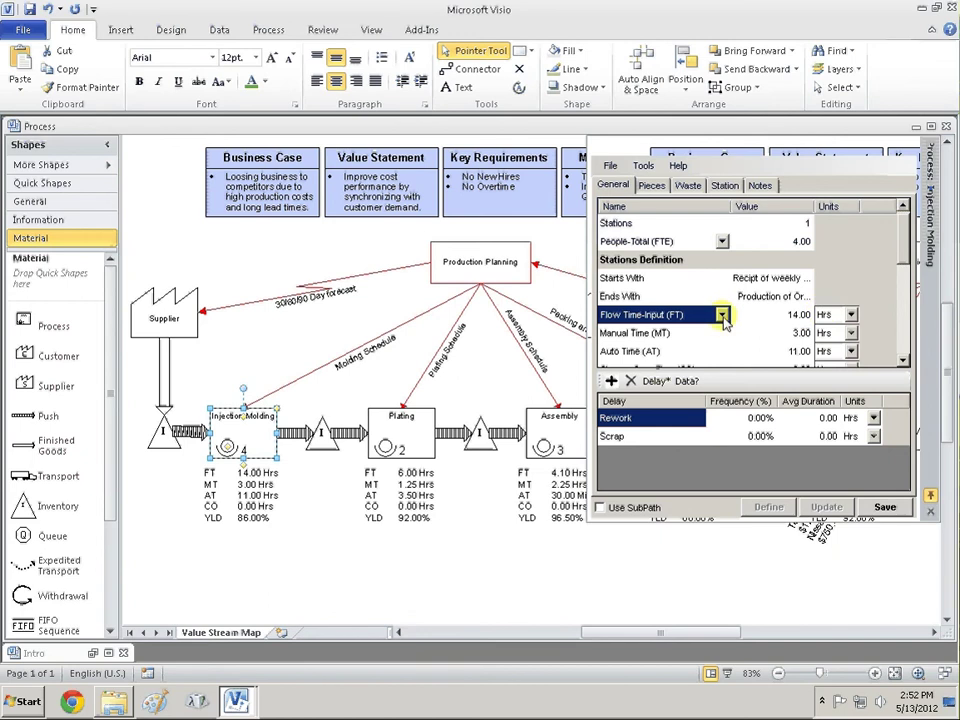
pyautogui.click(722, 315)
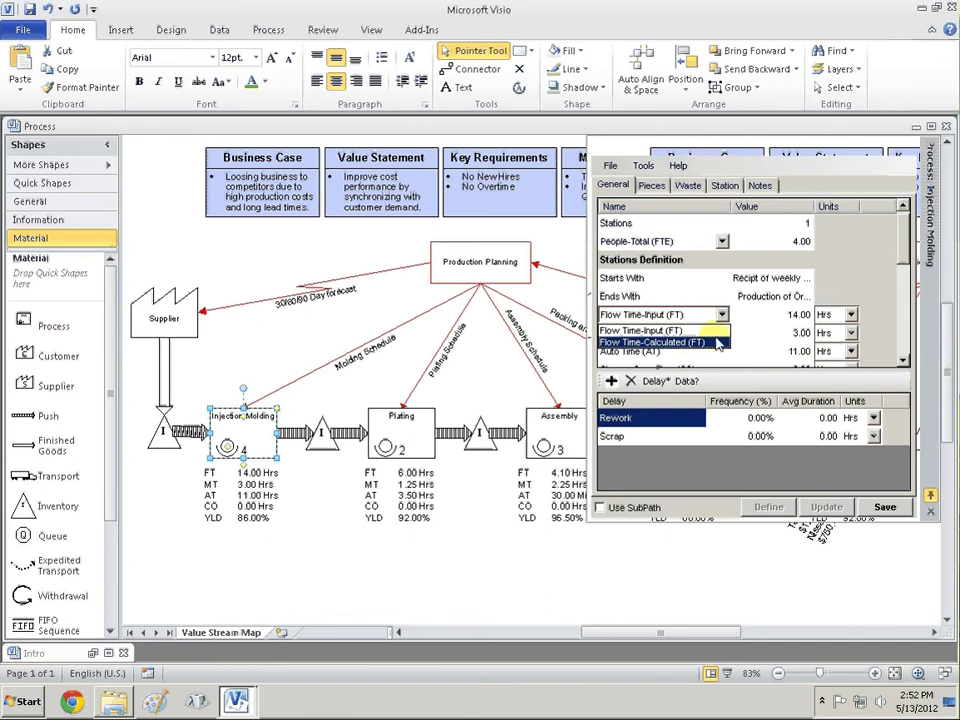
pyautogui.click(760, 316)
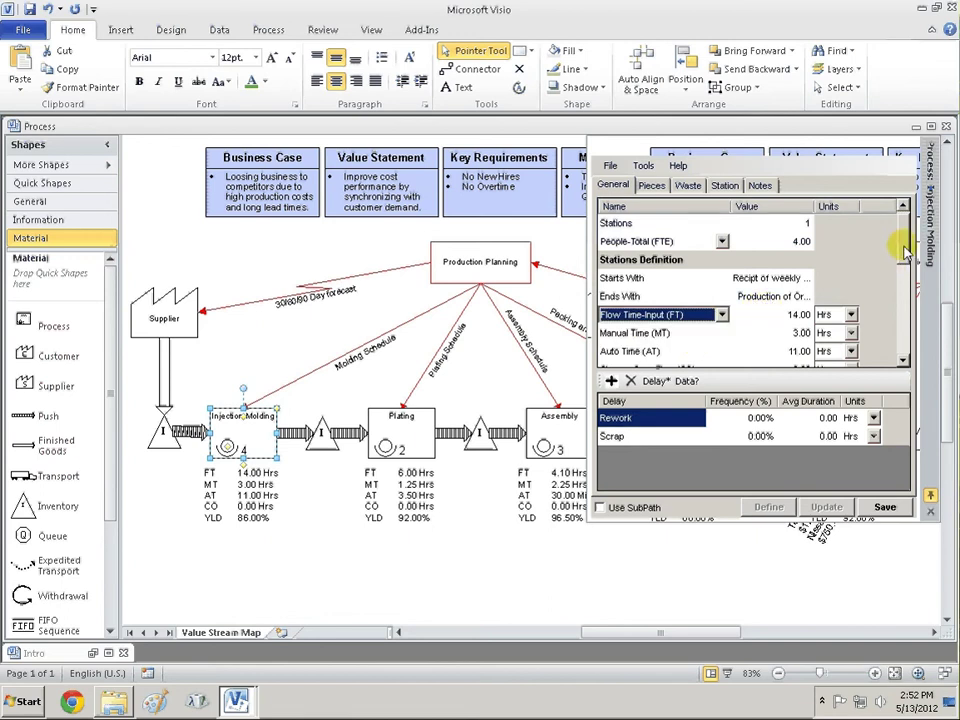
pyautogui.moveTo(905, 255)
pyautogui.mouseDown()
pyautogui.moveTo(903, 320)
pyautogui.moveTo(903, 262)
pyautogui.mouseUp()
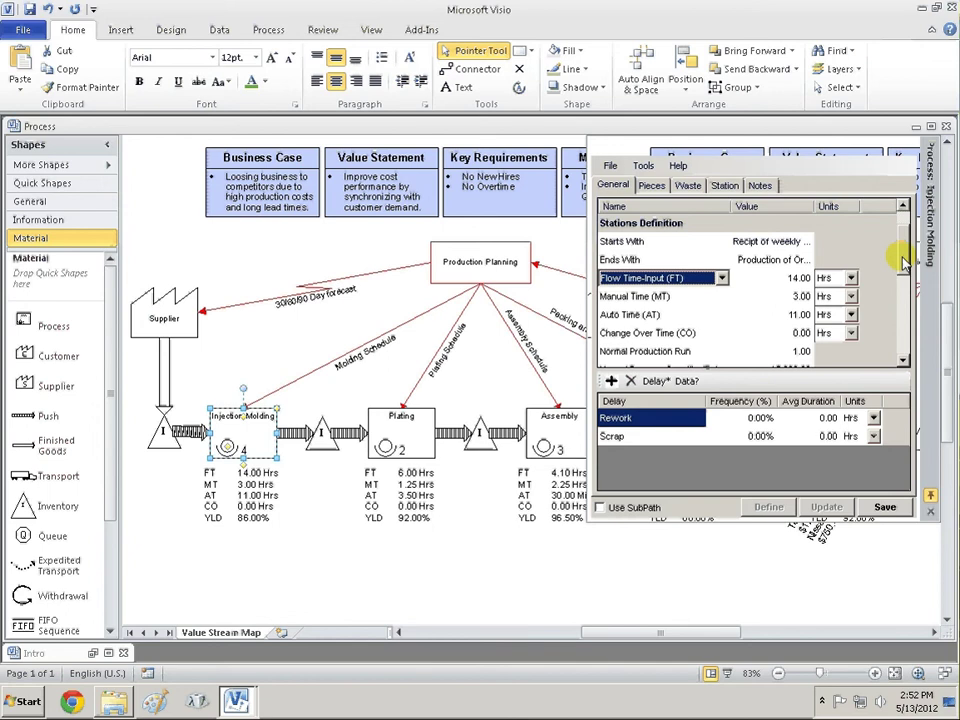
pyautogui.click(724, 281)
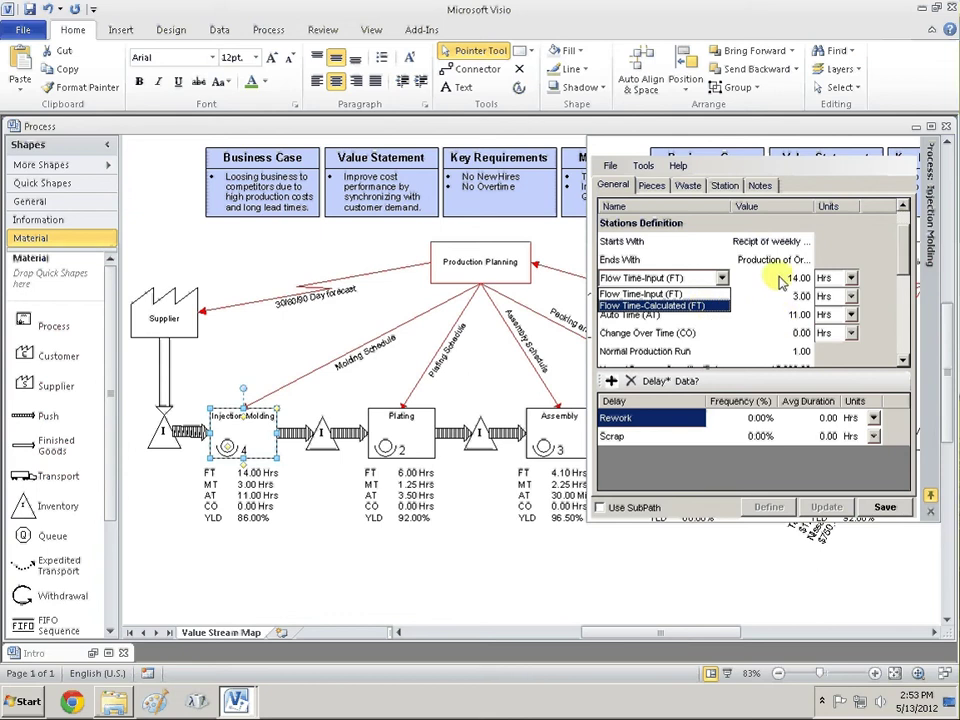
pyautogui.click(681, 294)
# Set the Injection Molding flow time to 25 hours and check the Flow Time in the calculated statistics
pyautogui.click(797, 279)
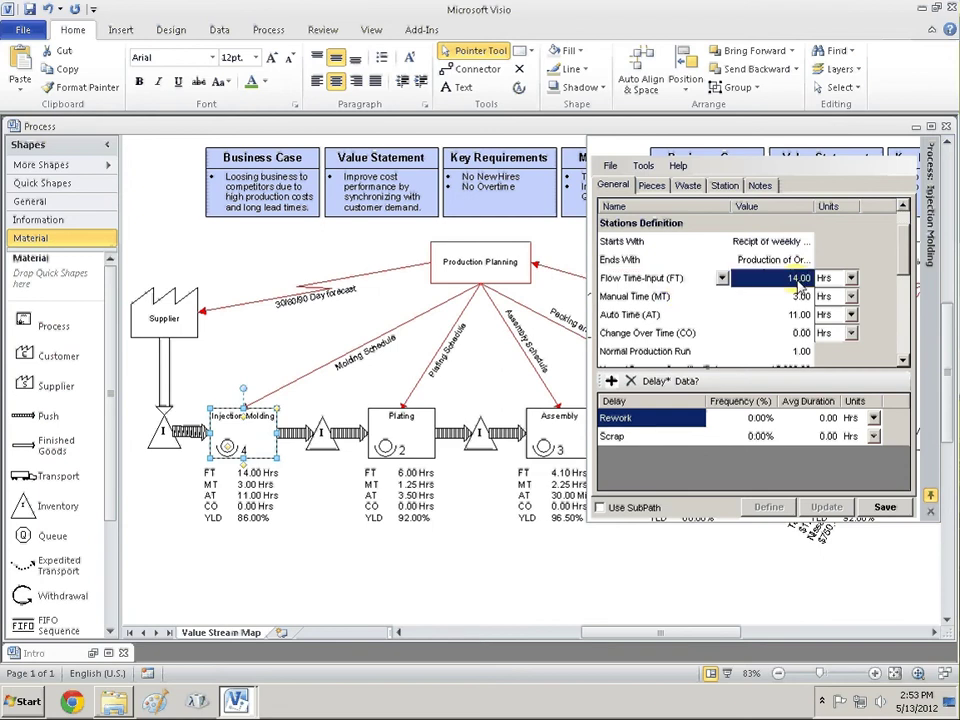
pyautogui.write('25')
pyautogui.press('Return')
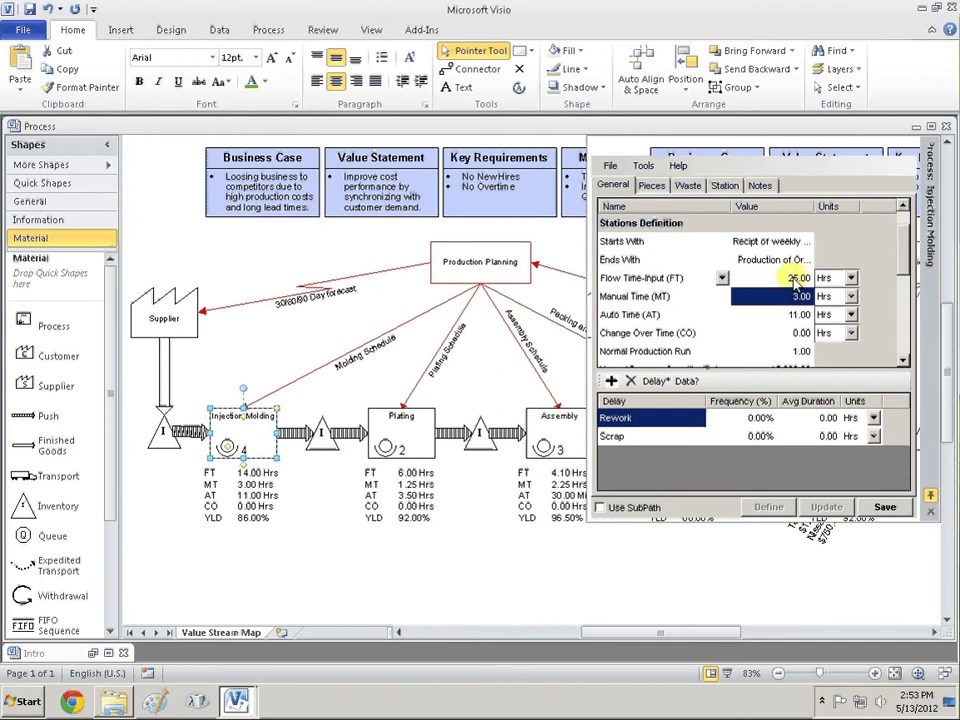
pyautogui.scroll(-4, 790, 303)
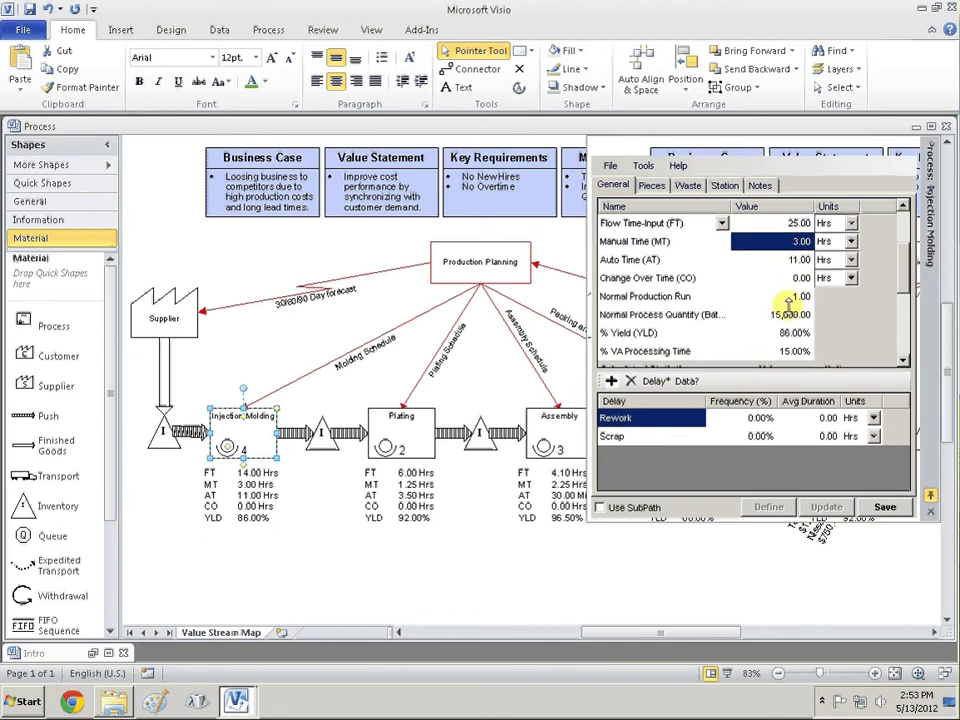
pyautogui.click(797, 278)
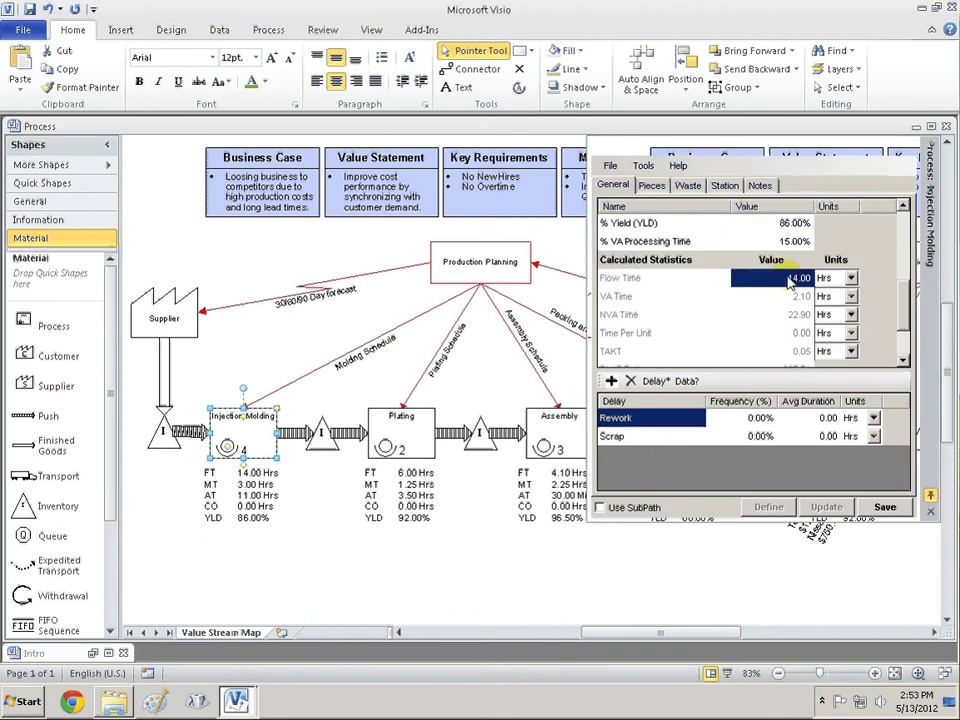
pyautogui.scroll(4, 797, 278)
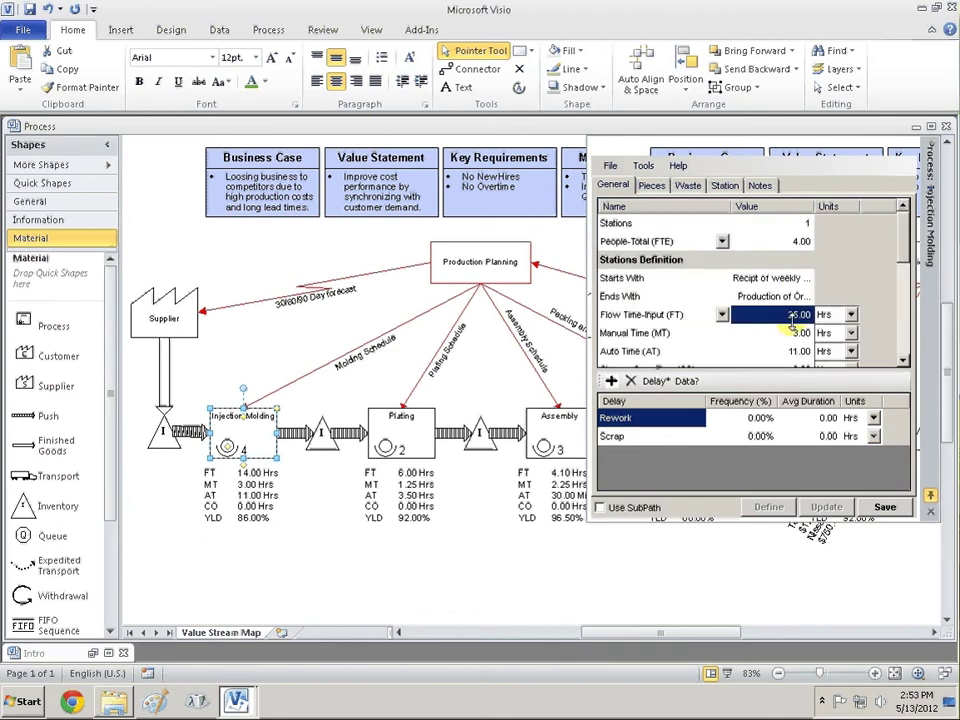
# Set the Injection Molding flow time to 14 and review its time unit choices, keeping Hrs
pyautogui.write('14')
pyautogui.click(856, 314)
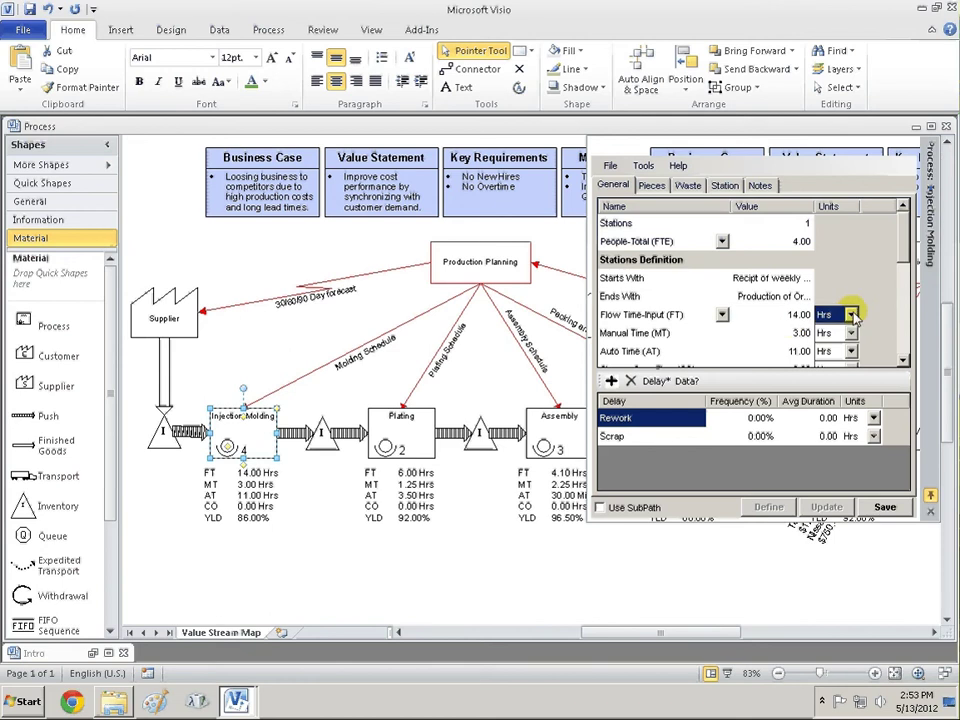
pyautogui.click(852, 314)
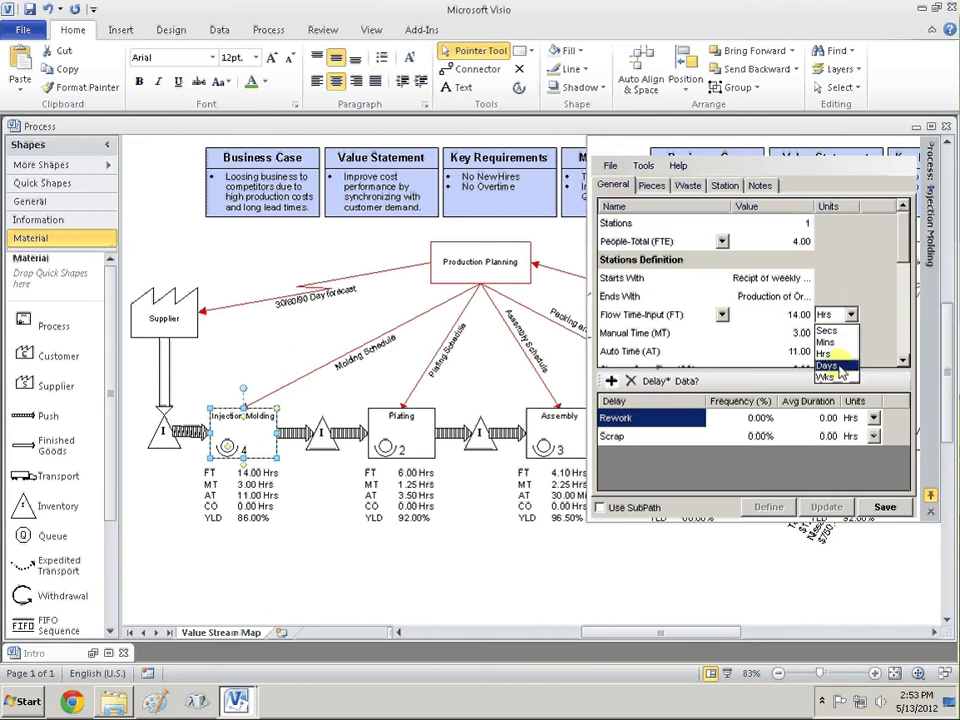
pyautogui.click(851, 313)
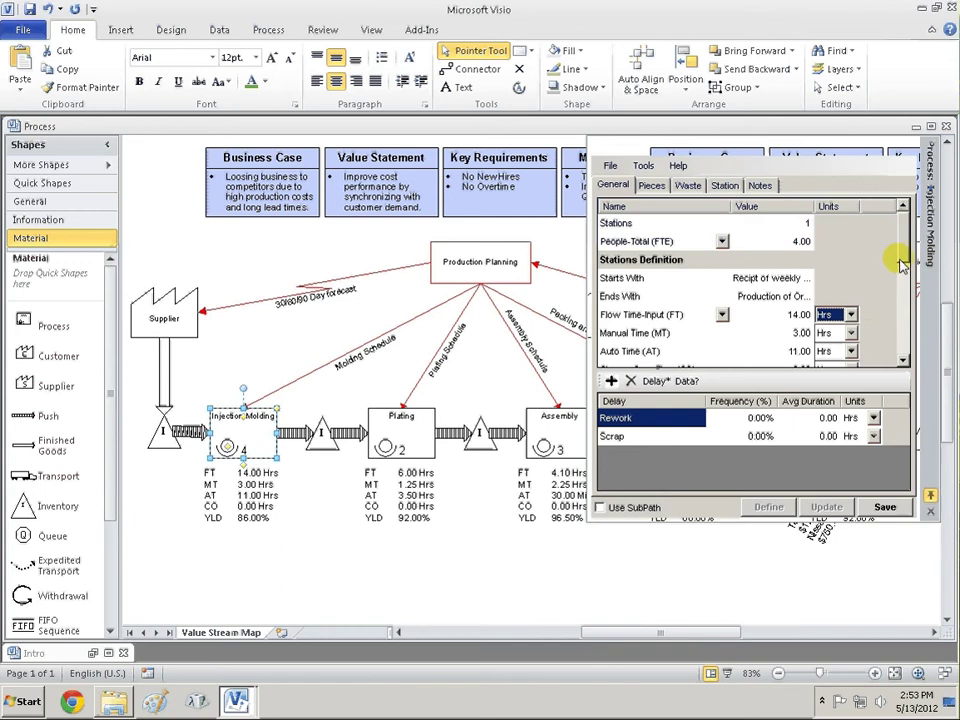
# Examine the Manual Time (MT) value of Injection Molding and its available time units, keeping Hrs
pyautogui.scroll(-1, 903, 282)
pyautogui.scroll(-1, 903, 282)
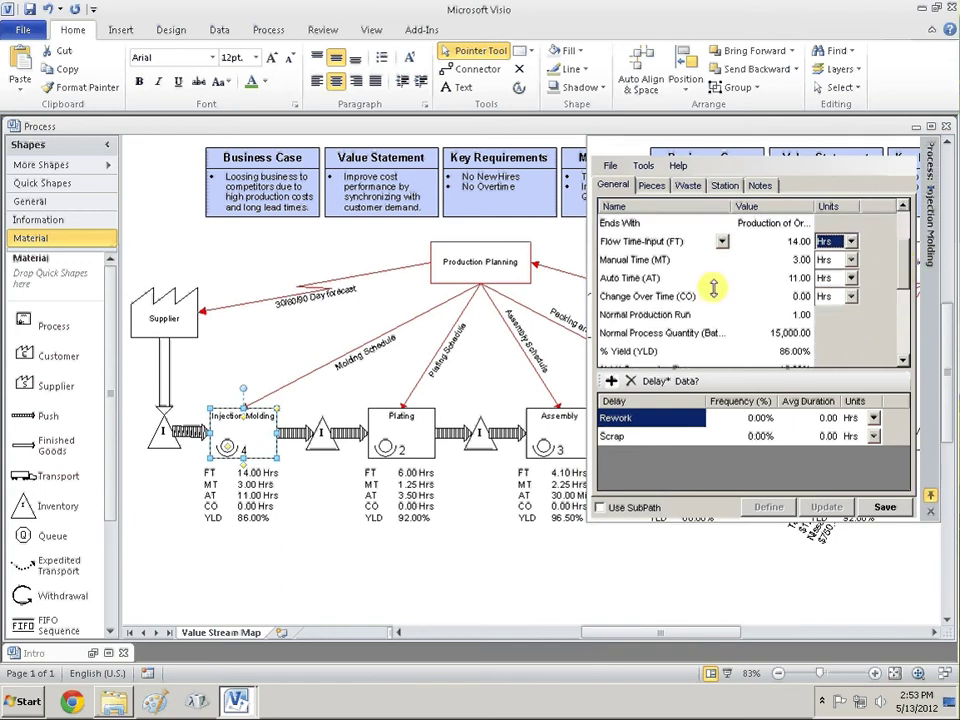
pyautogui.click(633, 262)
pyautogui.click(793, 262)
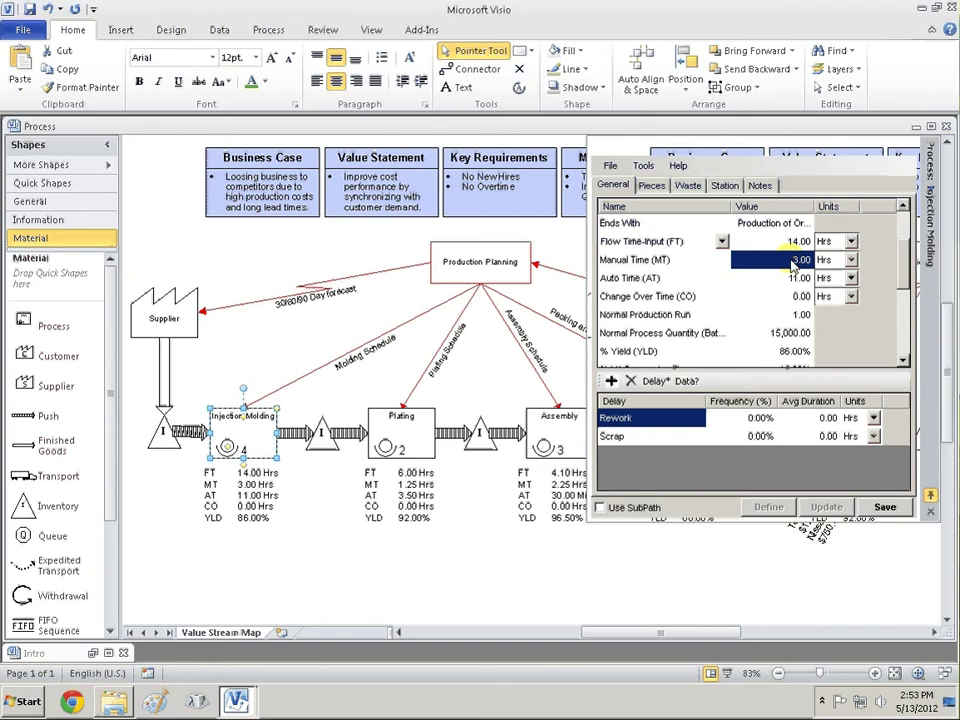
pyautogui.scroll(2, 637, 228)
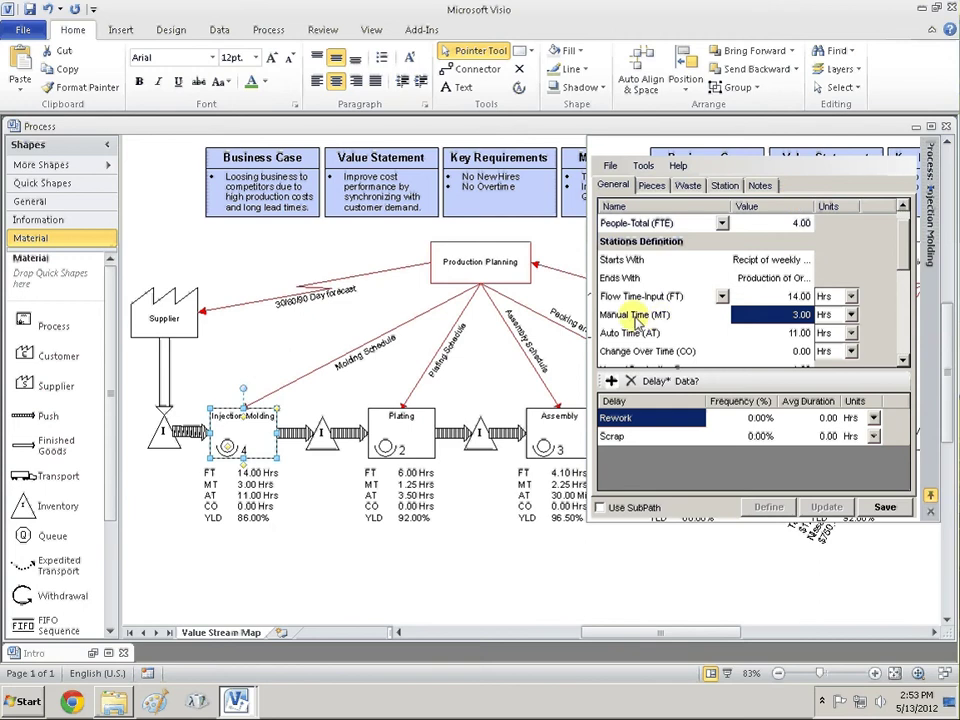
pyautogui.click(849, 316)
pyautogui.click(851, 316)
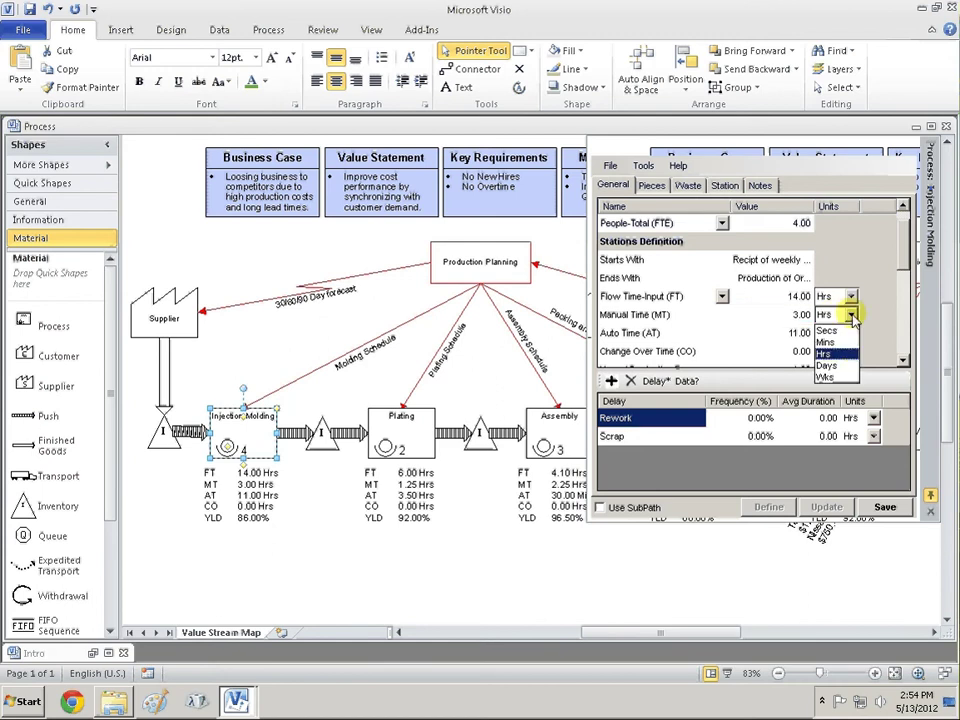
pyautogui.click(851, 316)
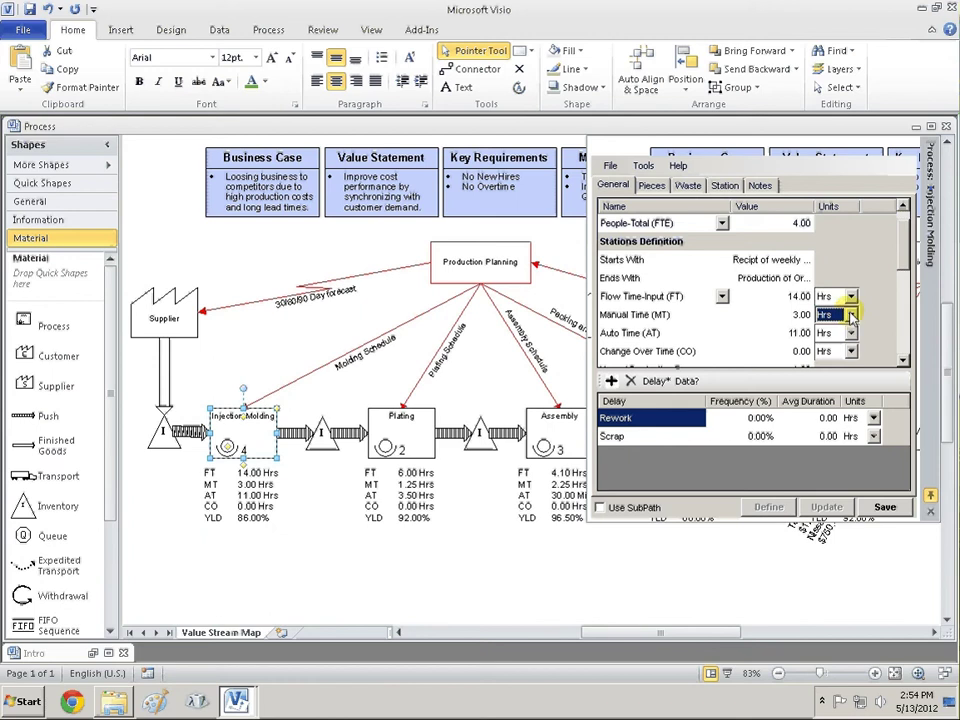
# Examine the Auto Time (AT) and Change Over Time (CO) entries of Injection Molding, keeping Hrs as the auto time unit
pyautogui.scroll(-1, 903, 262)
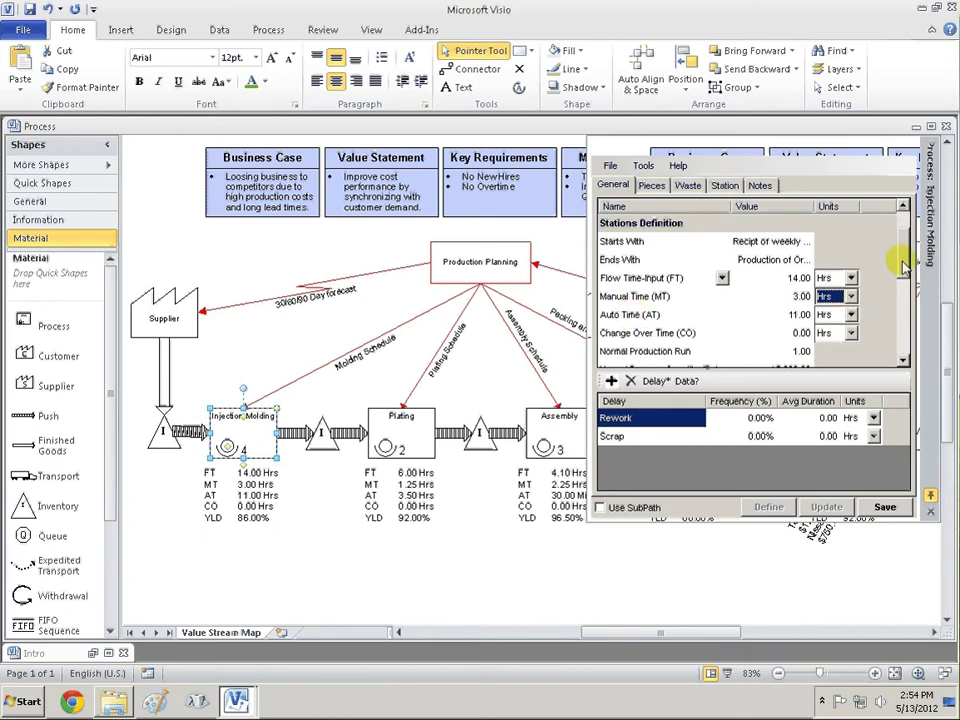
pyautogui.click(648, 316)
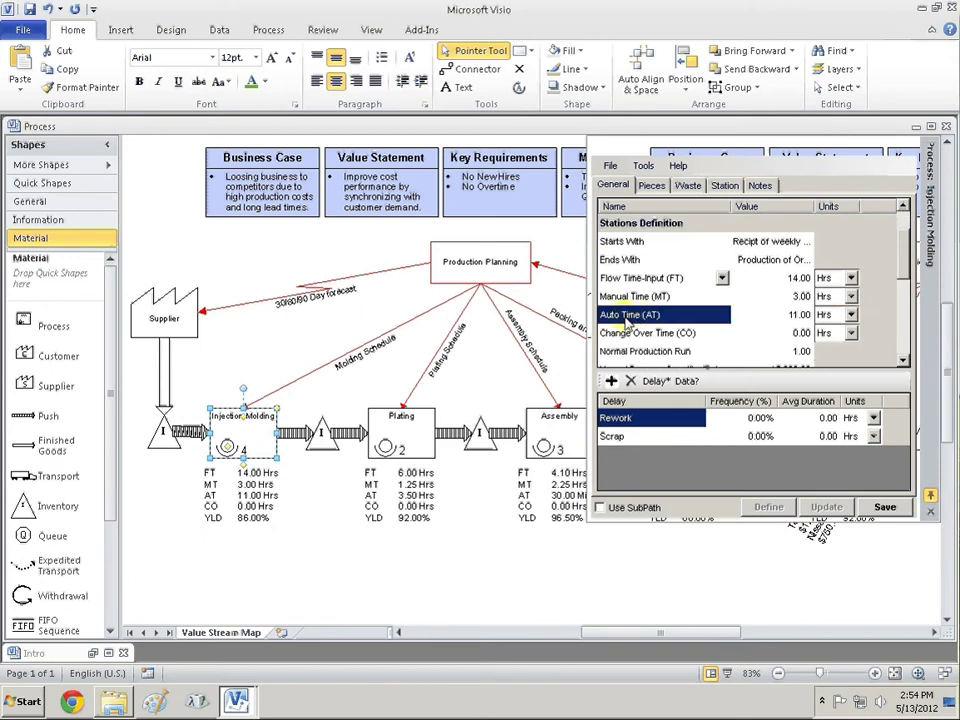
pyautogui.click(803, 316)
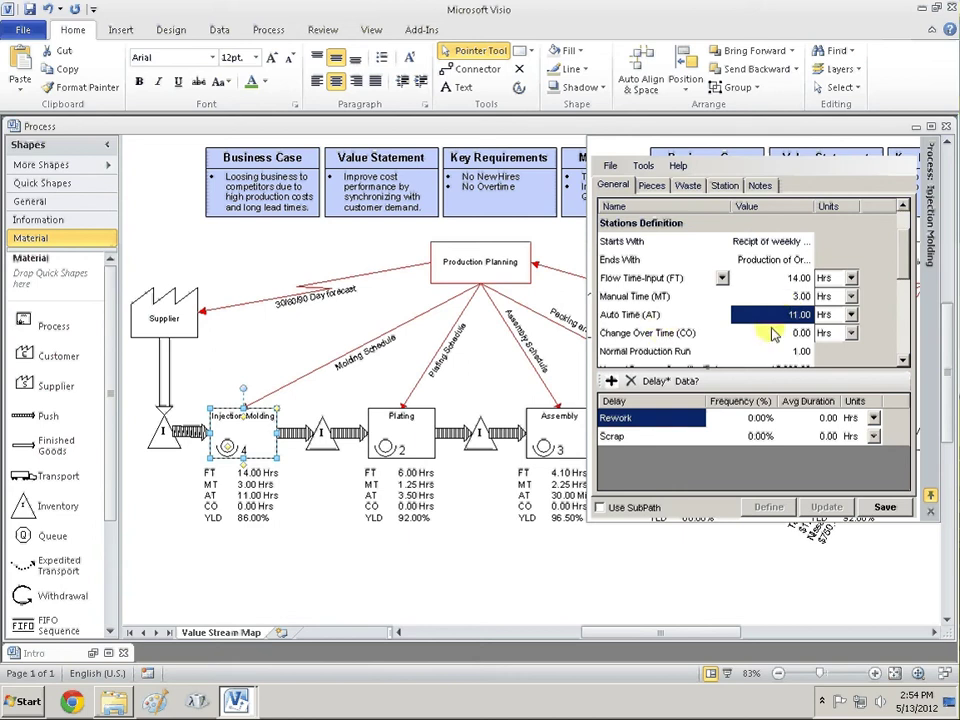
pyautogui.click(847, 316)
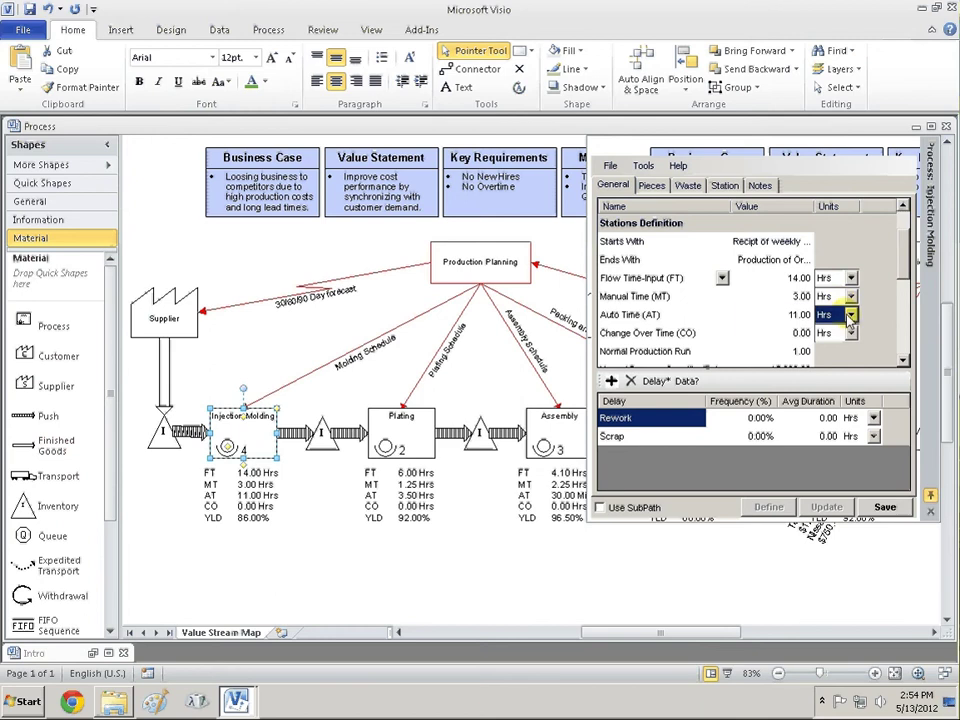
pyautogui.click(850, 315)
pyautogui.click(850, 316)
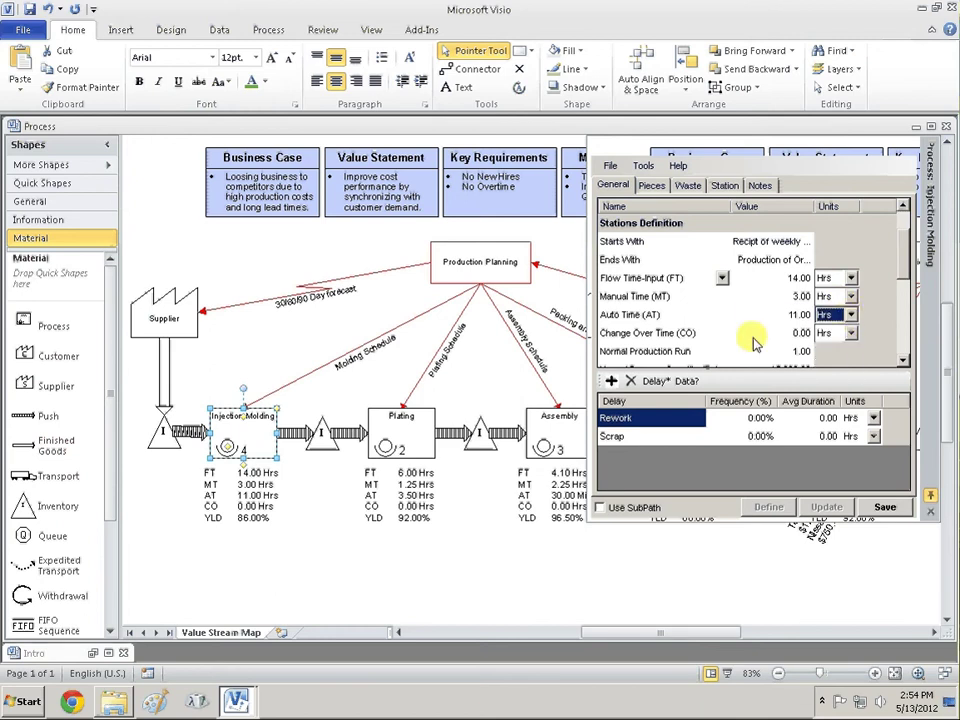
pyautogui.click(700, 333)
pyautogui.click(770, 335)
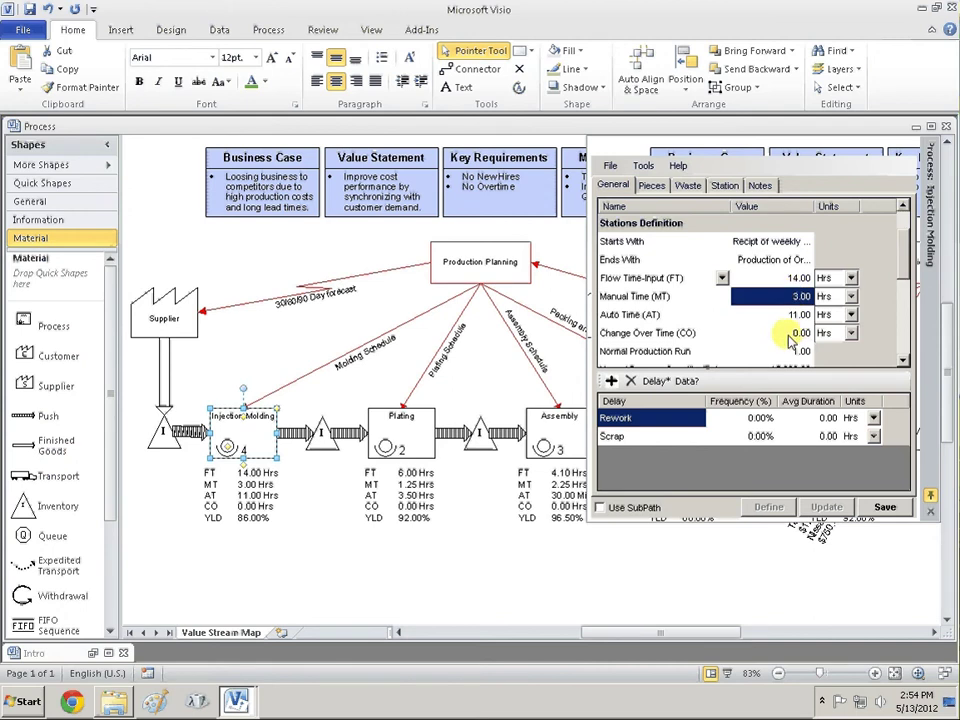
# Compare the Normal Production Run and Normal Process Quantity values of Injection Molding
pyautogui.click(908, 260)
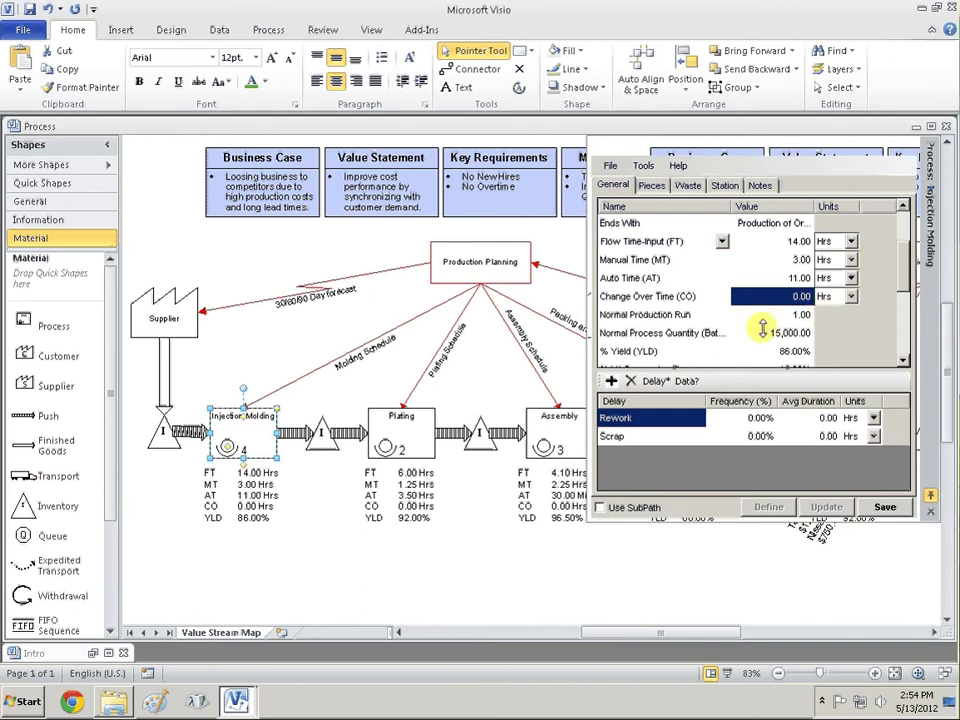
pyautogui.click(660, 316)
pyautogui.click(815, 316)
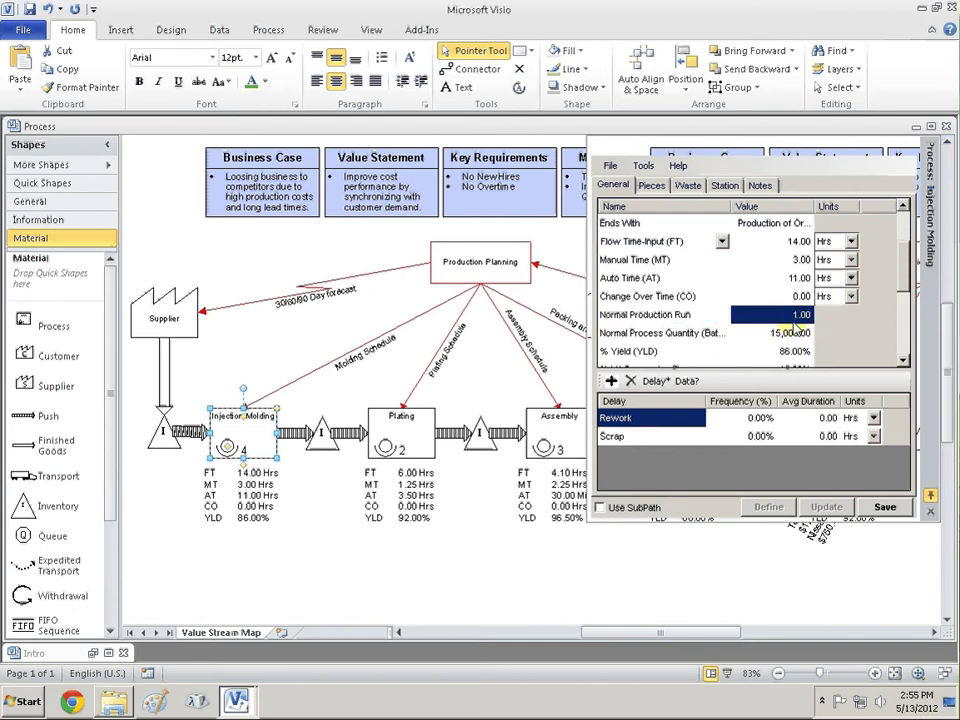
pyautogui.click(660, 334)
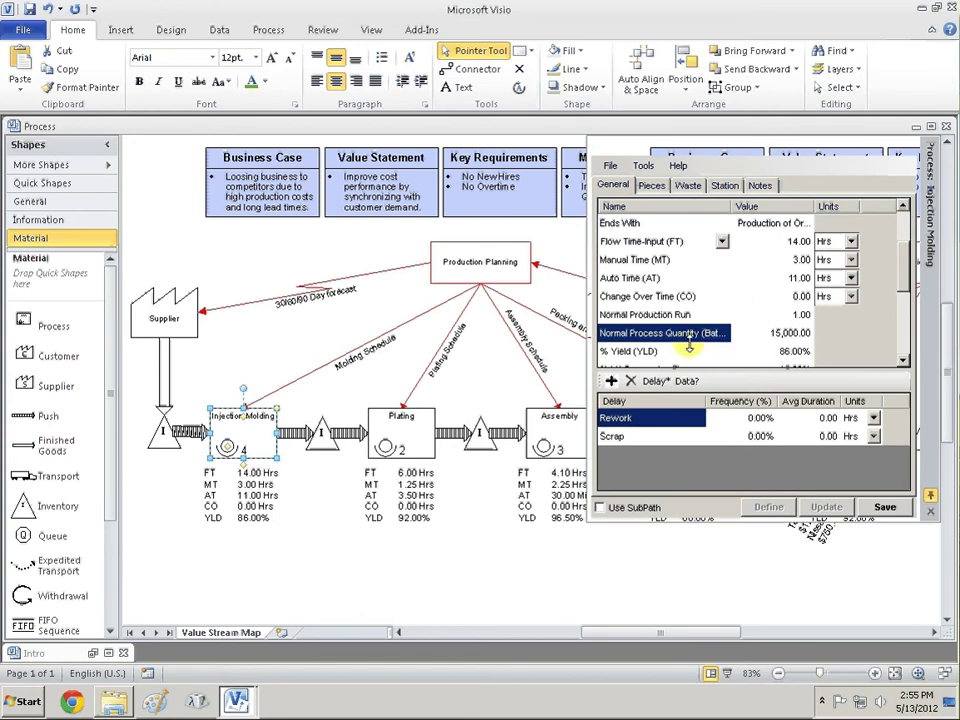
pyautogui.click(802, 316)
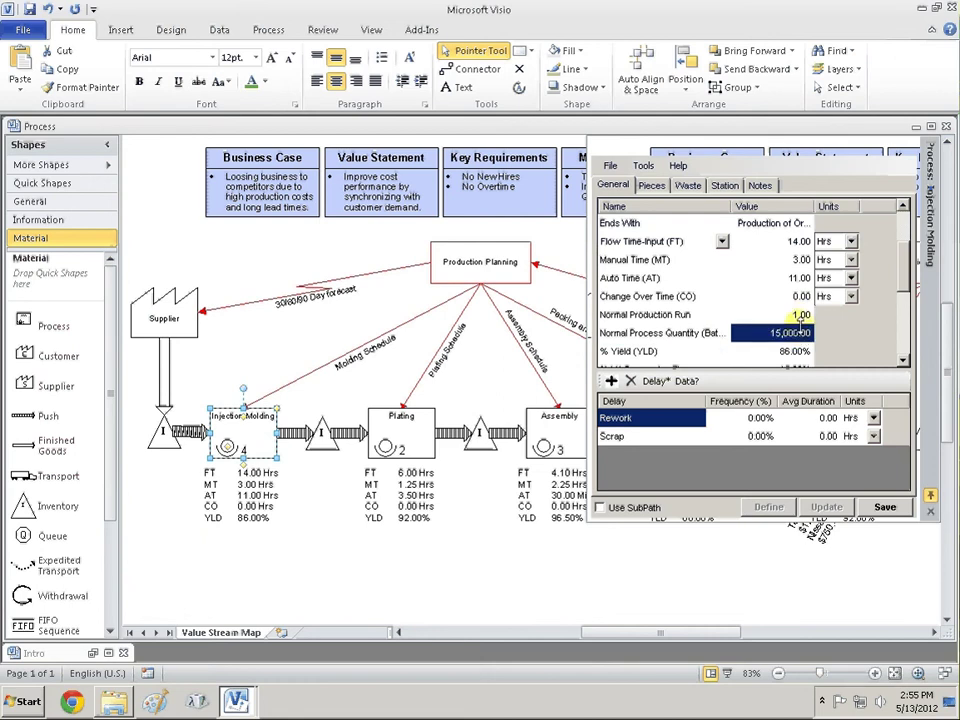
pyautogui.click(790, 333)
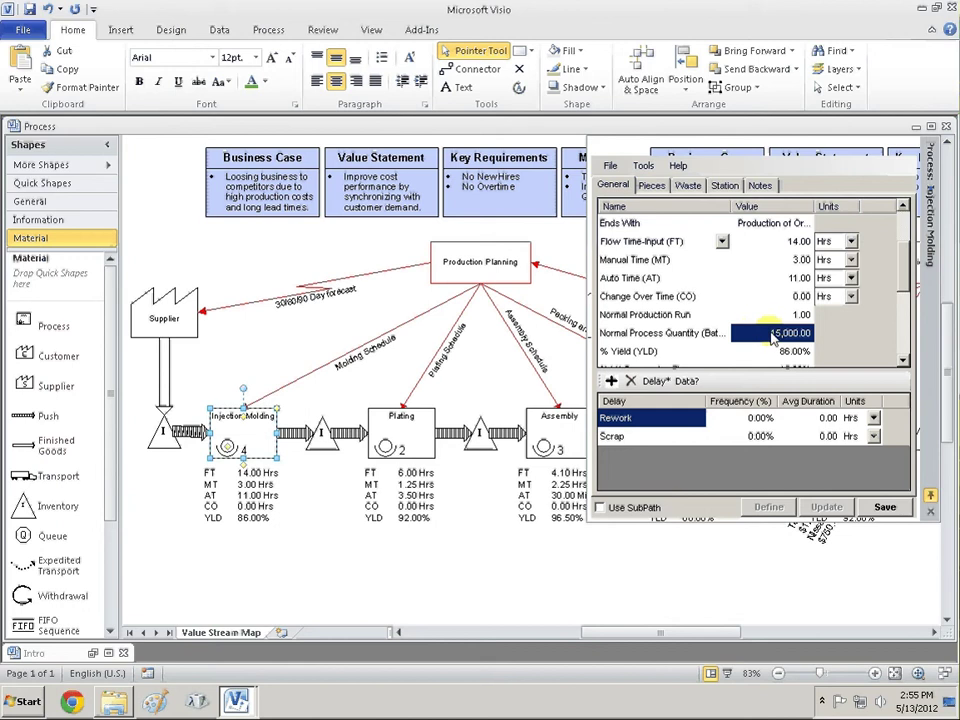
pyautogui.click(802, 316)
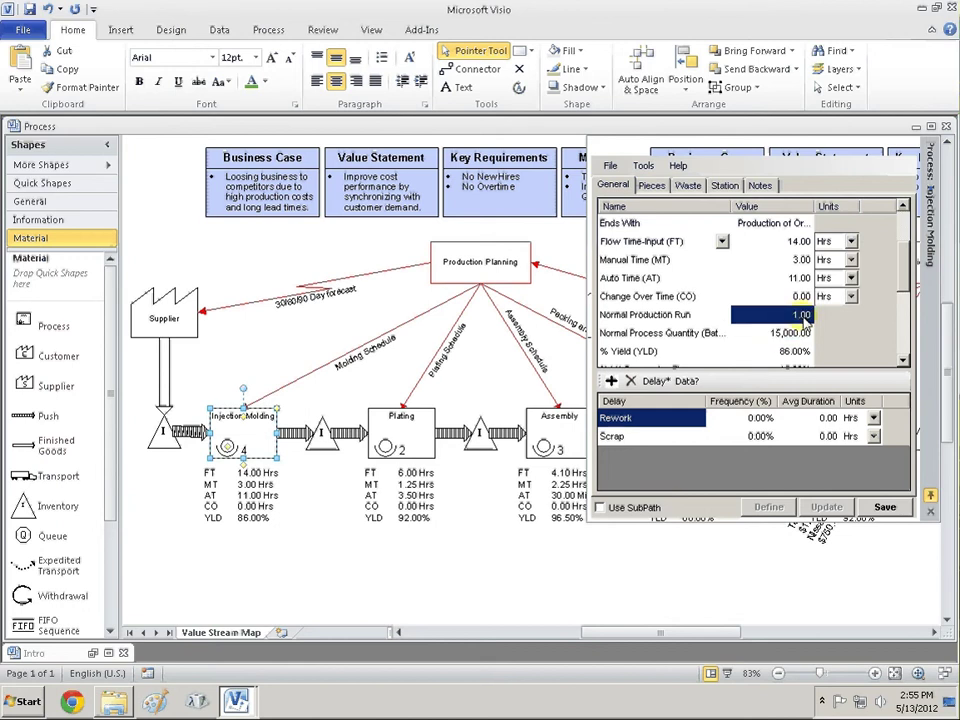
# Save the Injection Molding changes and check the Normal Production Run of Plating and Assembly, returning to Injection Molding
pyautogui.click(403, 430)
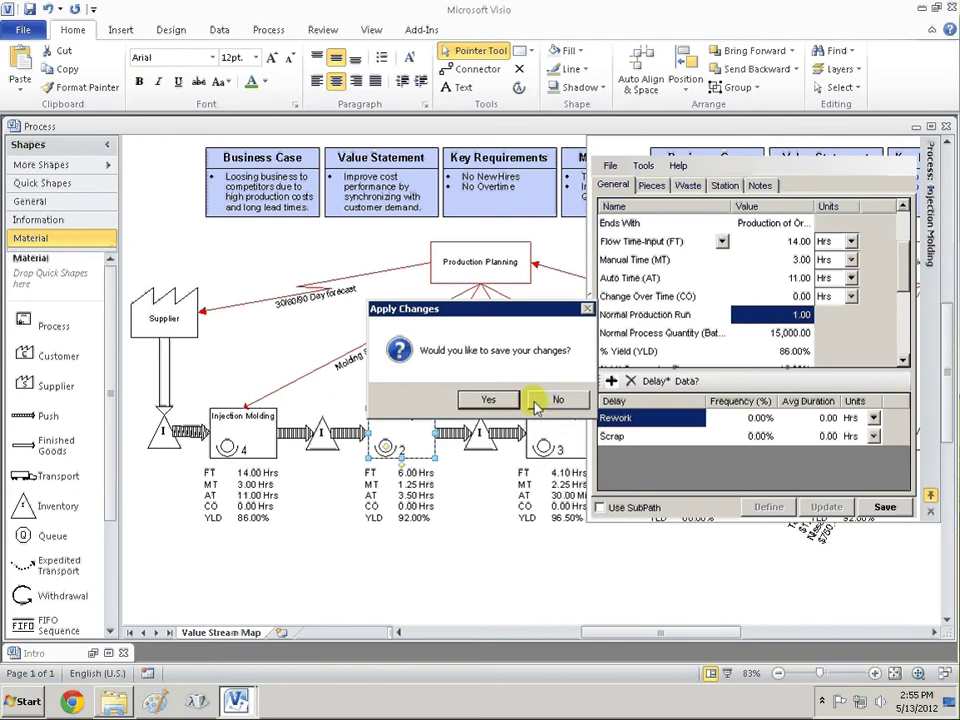
pyautogui.click(490, 400)
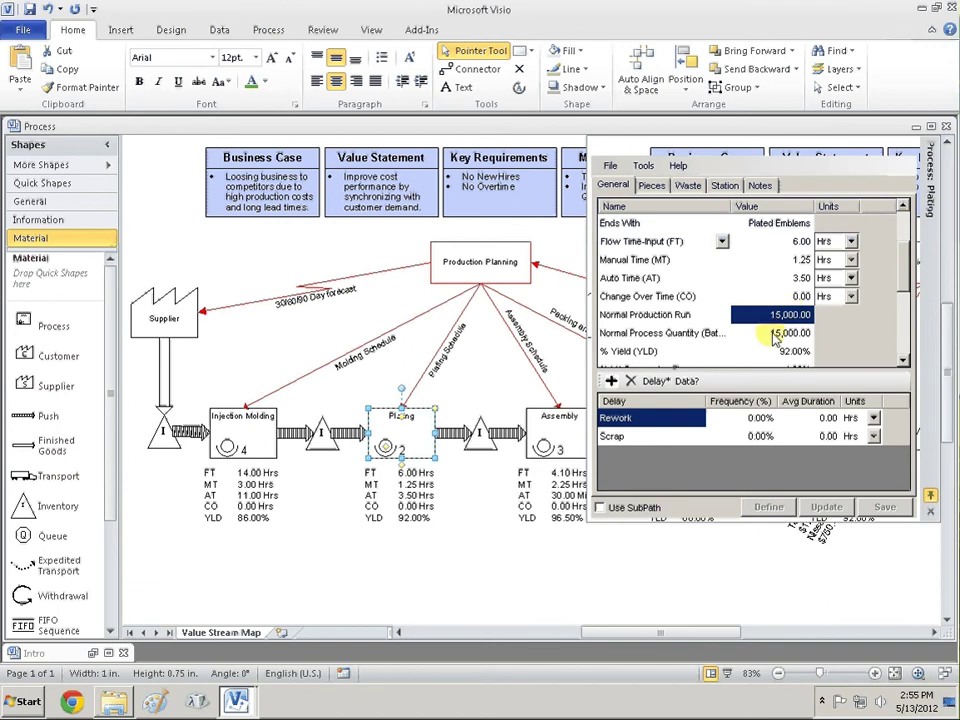
pyautogui.click(558, 440)
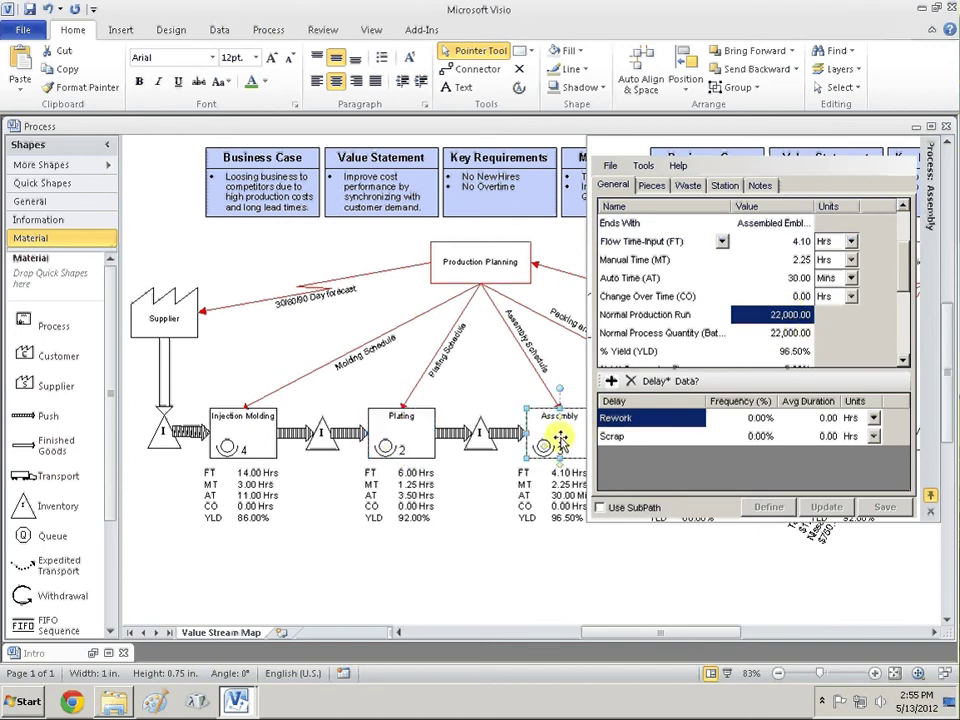
pyautogui.click(243, 430)
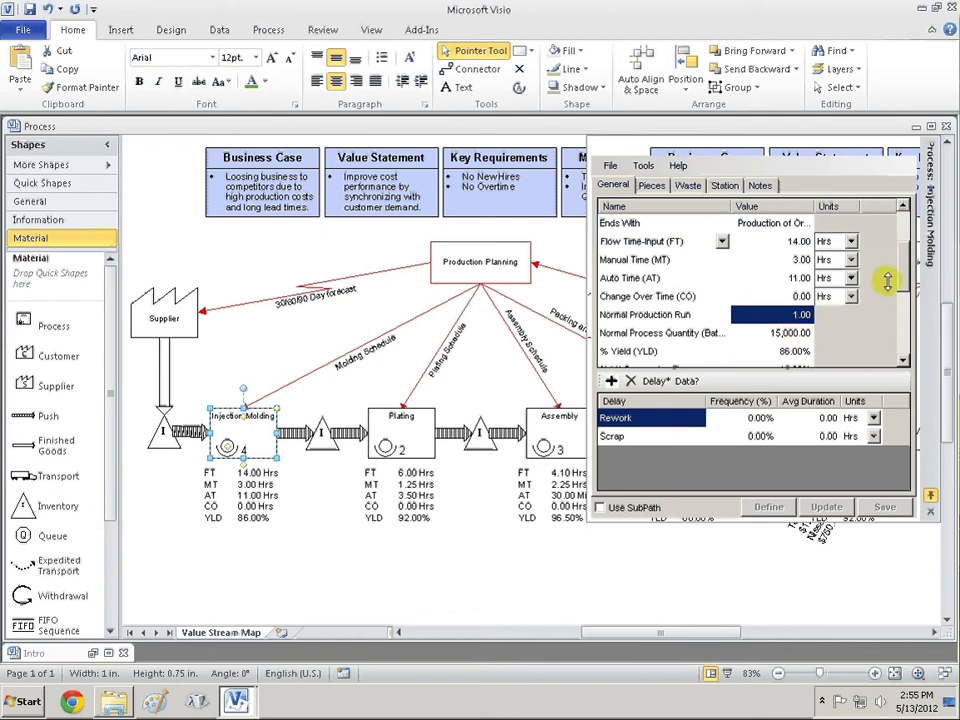
# Examine the % Yield (YLD) and % VA Processing Time values of Injection Molding
pyautogui.scroll(-1, 743, 318)
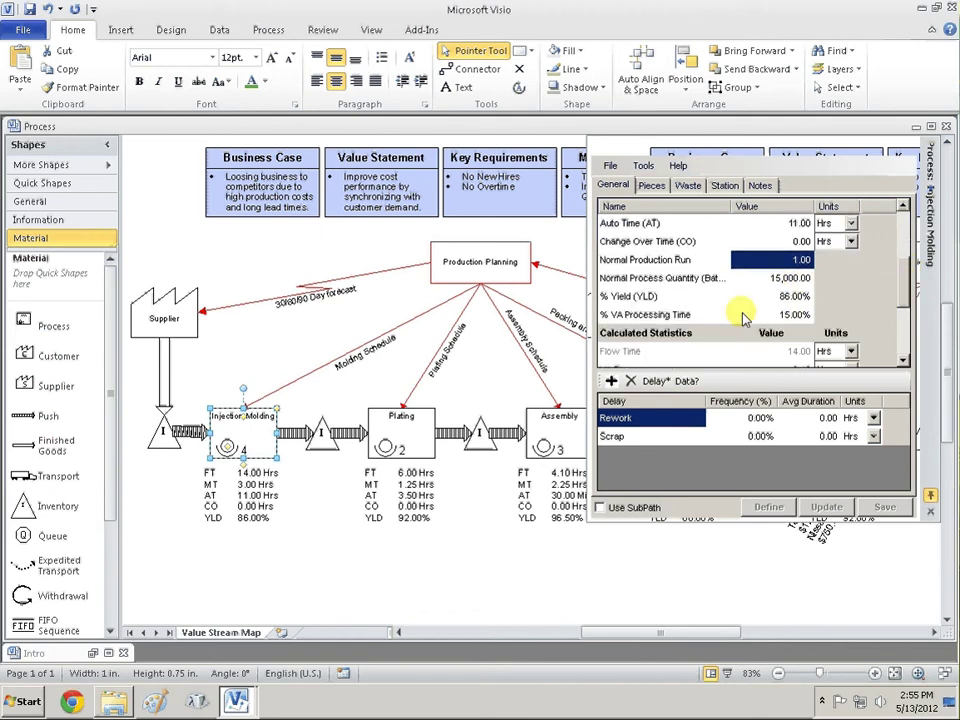
pyautogui.click(785, 297)
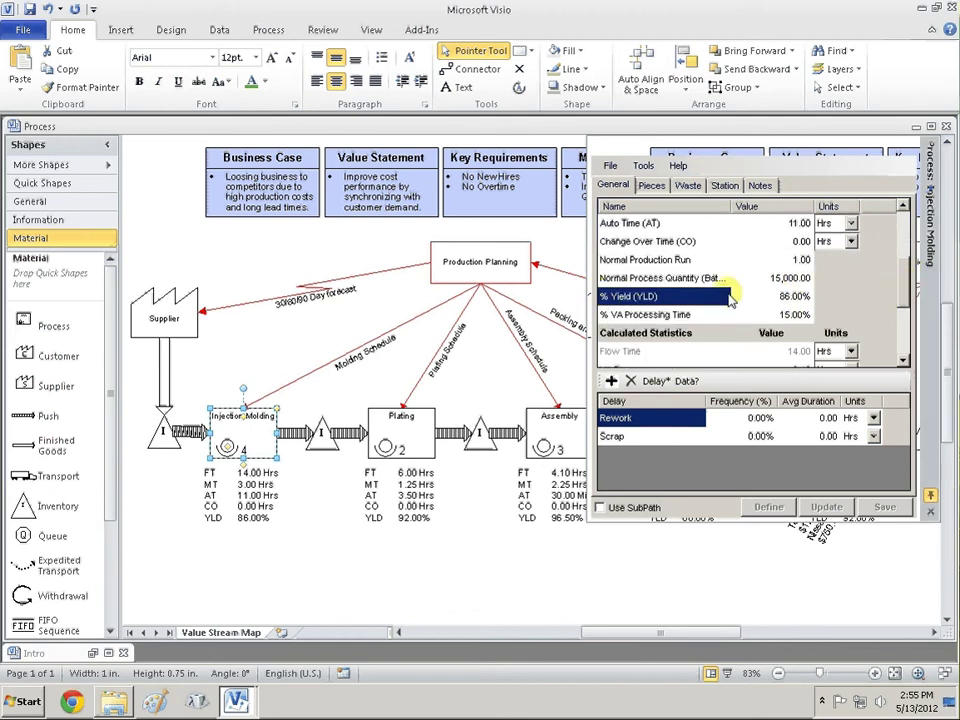
pyautogui.click(787, 299)
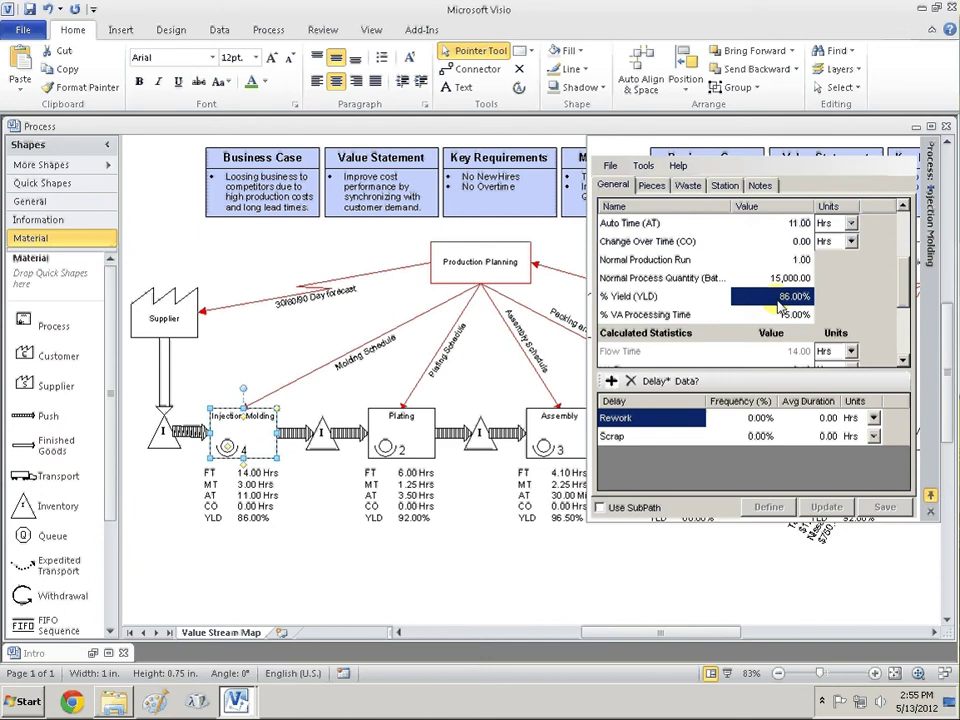
pyautogui.press('Tab')
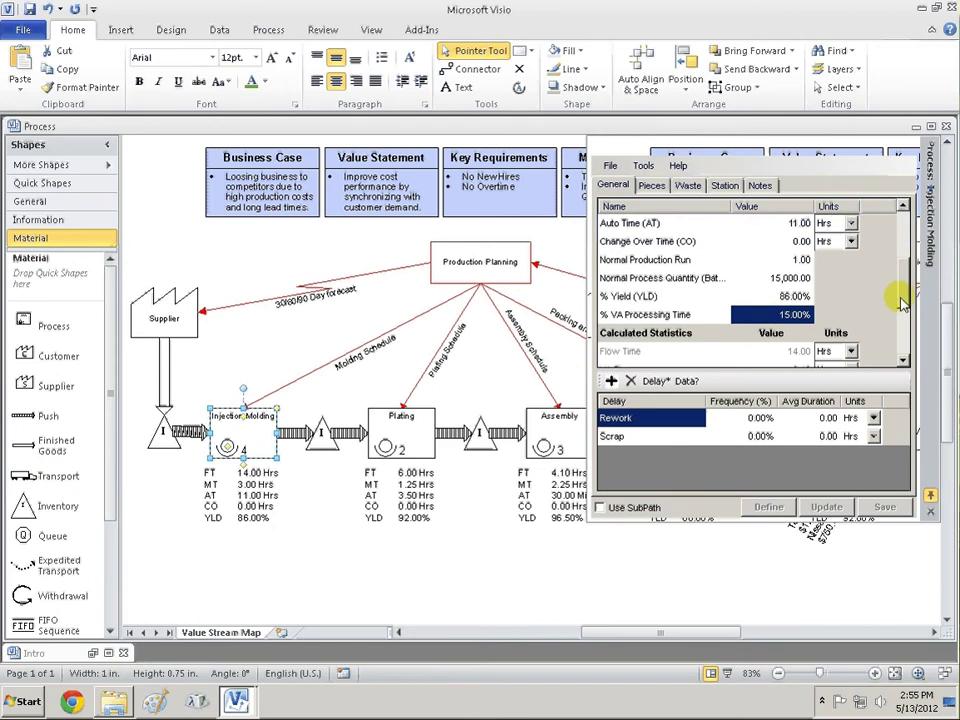
# Review the calculated Flow Time, VA Time, NVA Time, Time Per Unit and TAKT of Injection Molding
pyautogui.scroll(-1, 898, 315)
pyautogui.scroll(3, 900, 316)
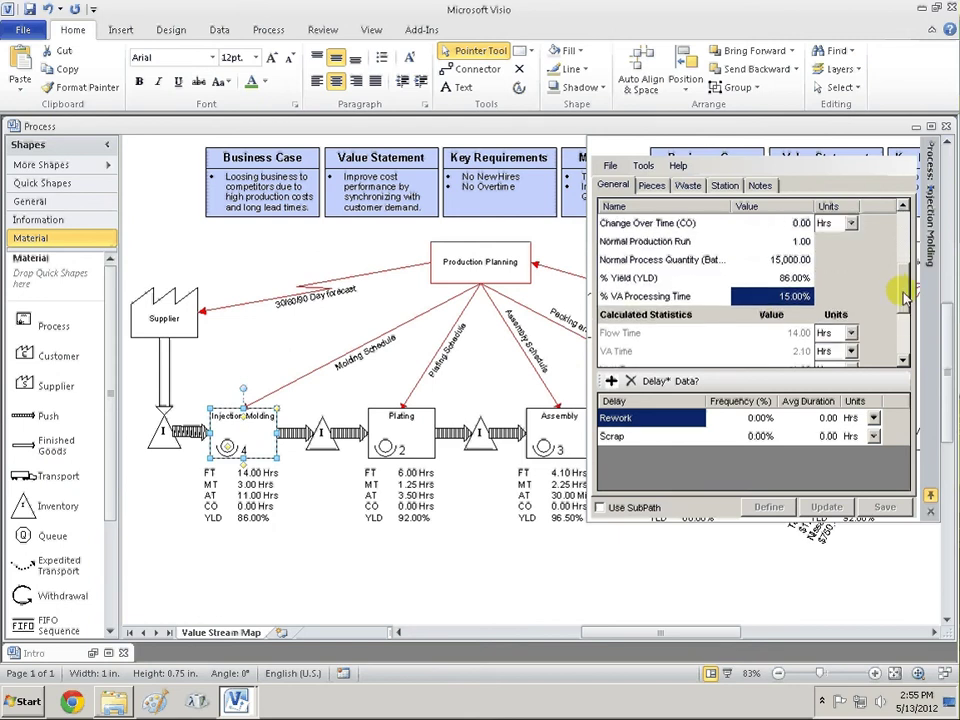
pyautogui.scroll(-2, 895, 313)
pyautogui.scroll(-2, 895, 313)
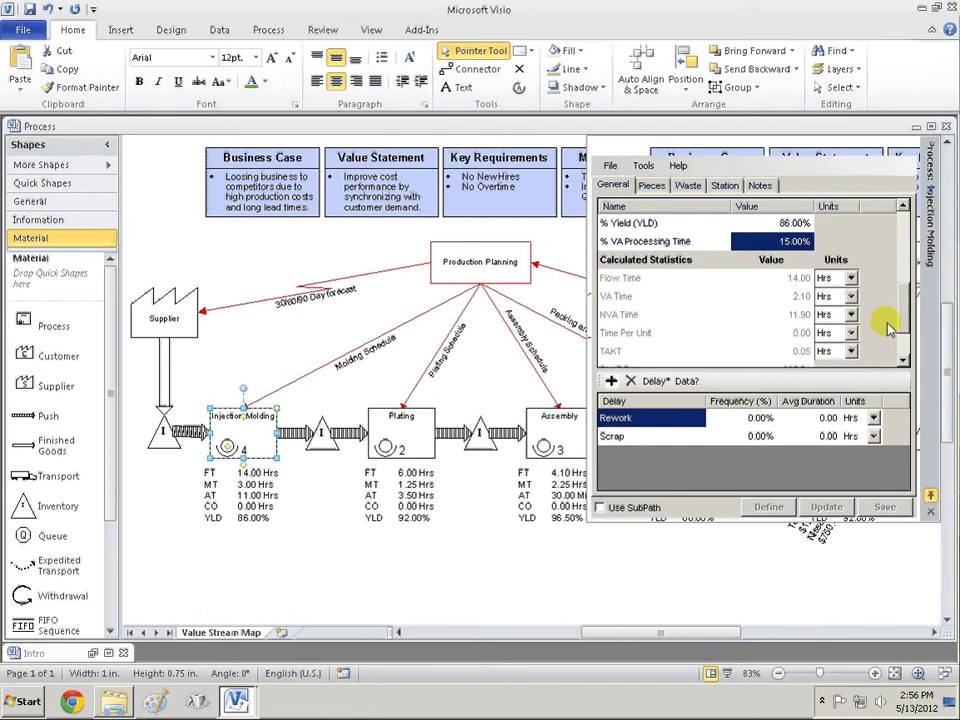
pyautogui.click(626, 226)
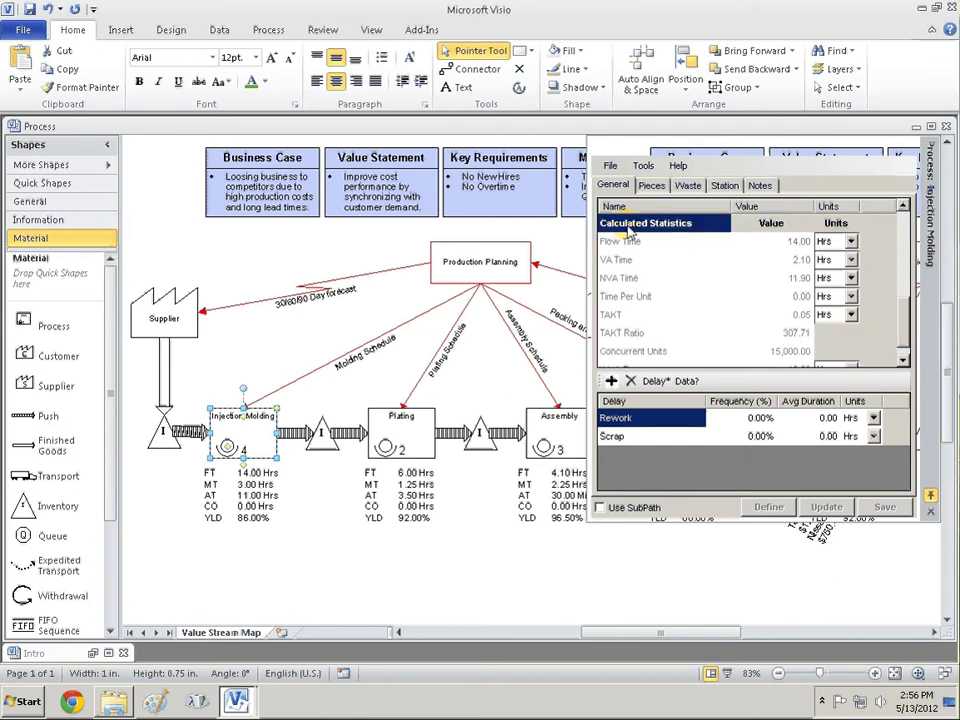
pyautogui.click(648, 242)
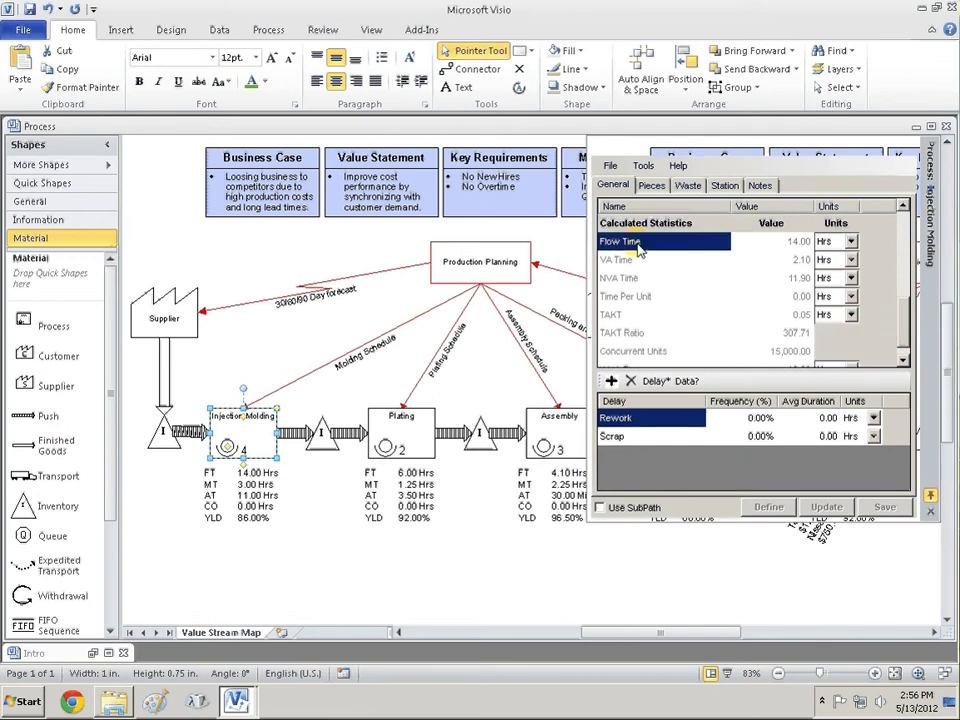
pyautogui.click(635, 259)
pyautogui.click(630, 277)
pyautogui.click(626, 296)
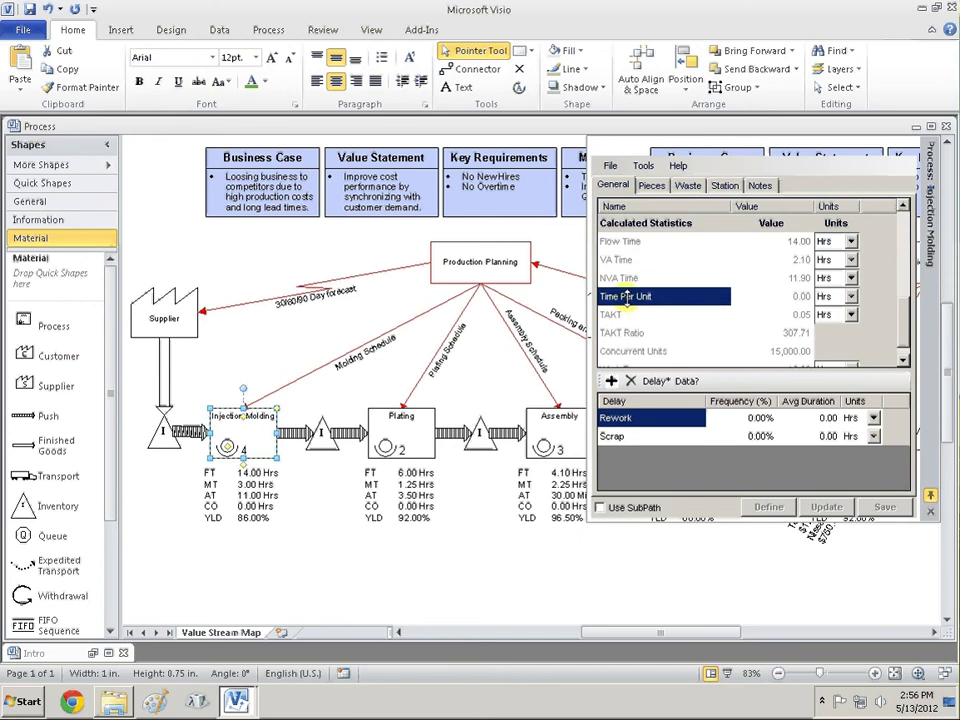
pyautogui.click(615, 314)
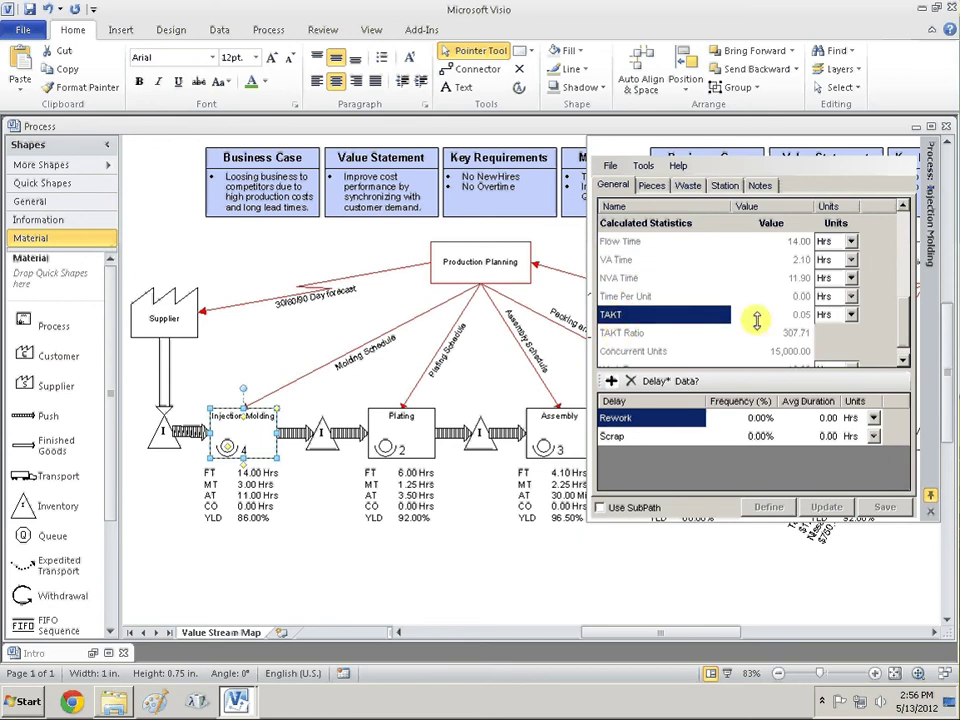
pyautogui.click(755, 318)
pyautogui.click(634, 318)
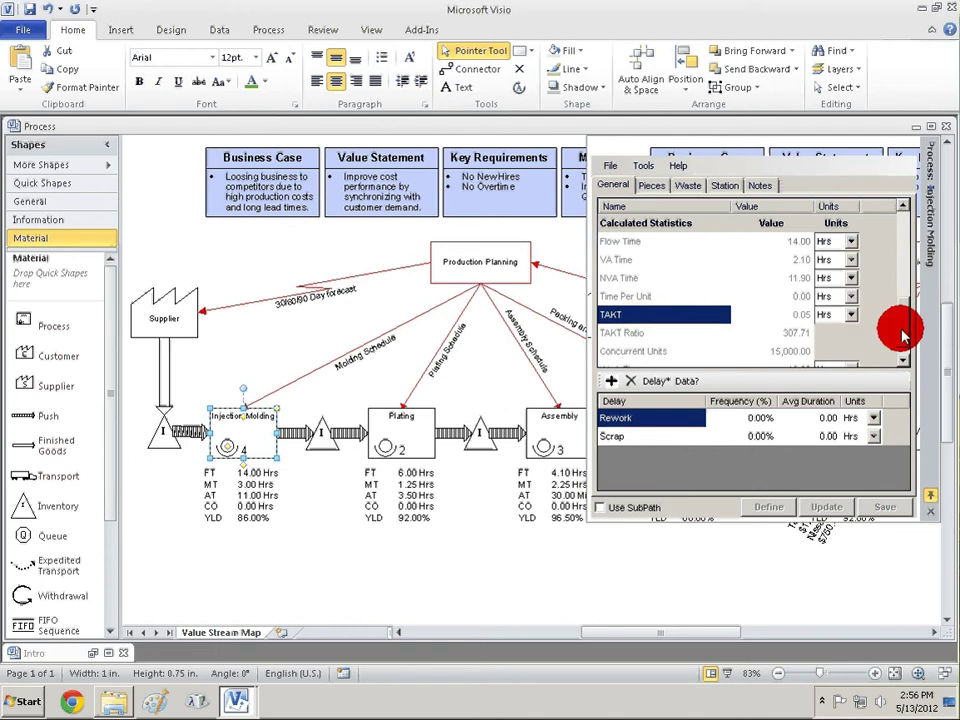
# Inspect the calculated Concurrent Units, TAKT and work time statistics of Injection Molding
pyautogui.moveTo(909, 326); pyautogui.dragTo(903, 352)
pyautogui.click(785, 316)
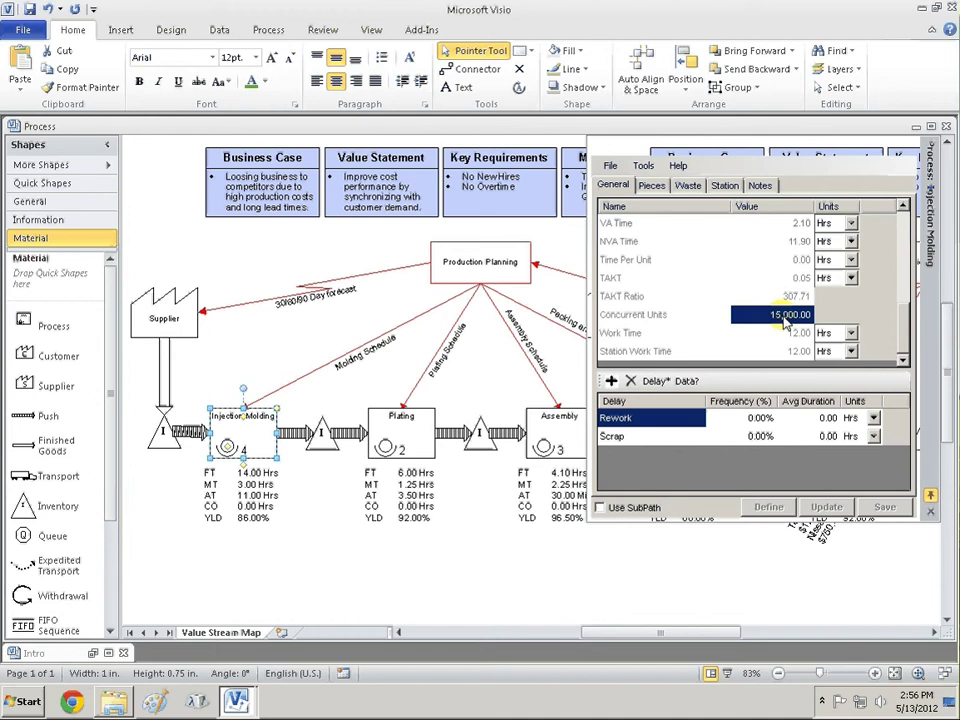
pyautogui.click(792, 279)
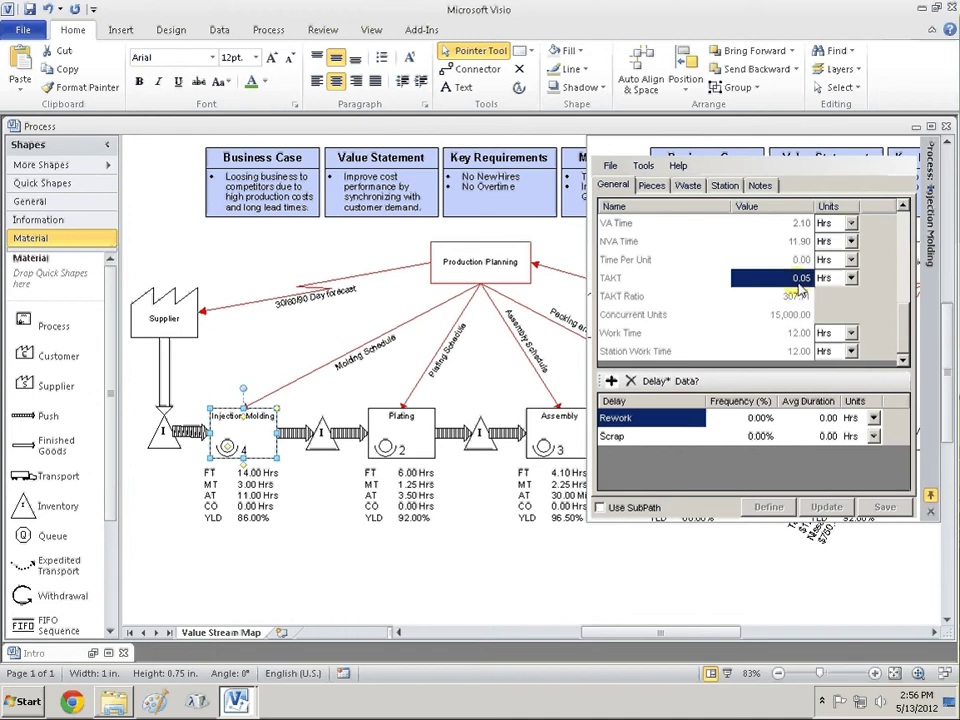
pyautogui.click(795, 333)
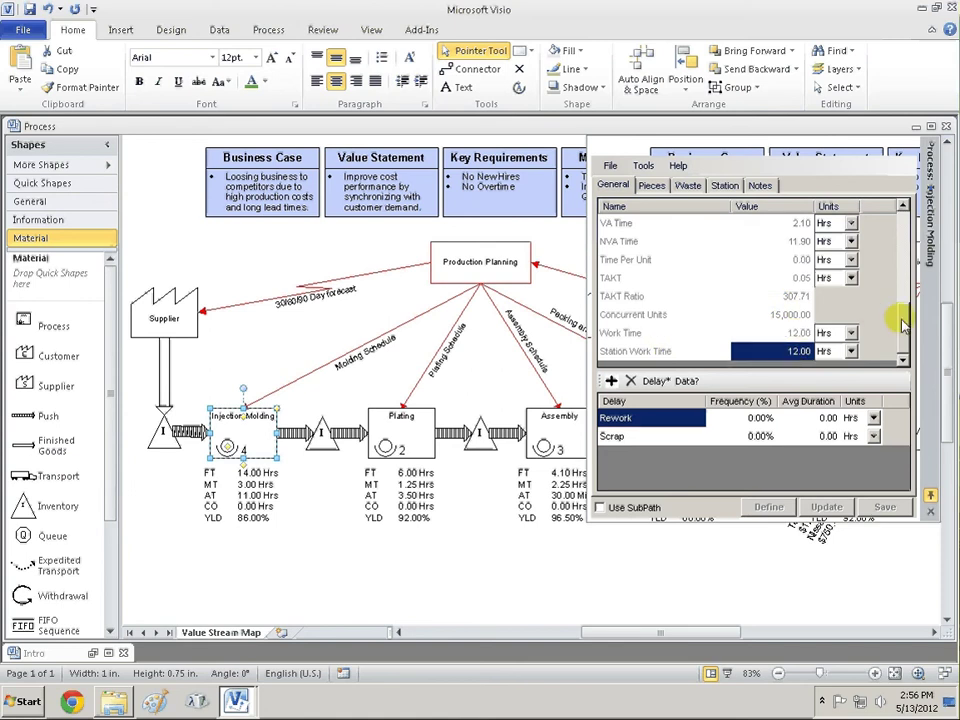
# Compare the calculated VA Time and NVA Time with the % VA Processing Time of Injection Molding
pyautogui.scroll(1, 896, 321)
pyautogui.scroll(1, 903, 314)
pyautogui.scroll(-1, 903, 316)
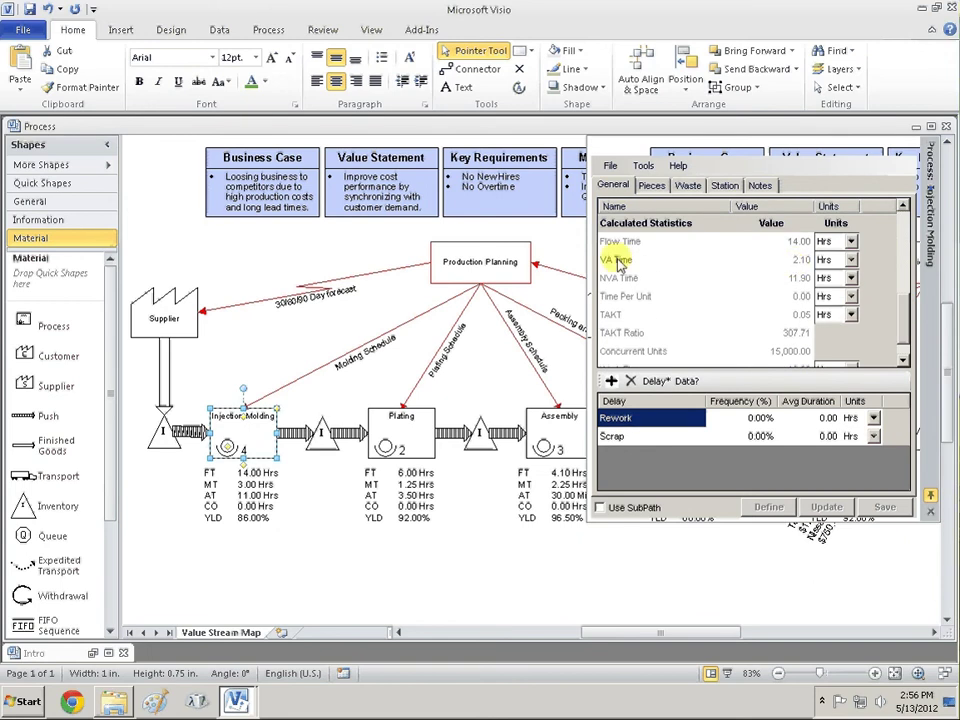
pyautogui.click(799, 265)
pyautogui.scroll(3, 797, 268)
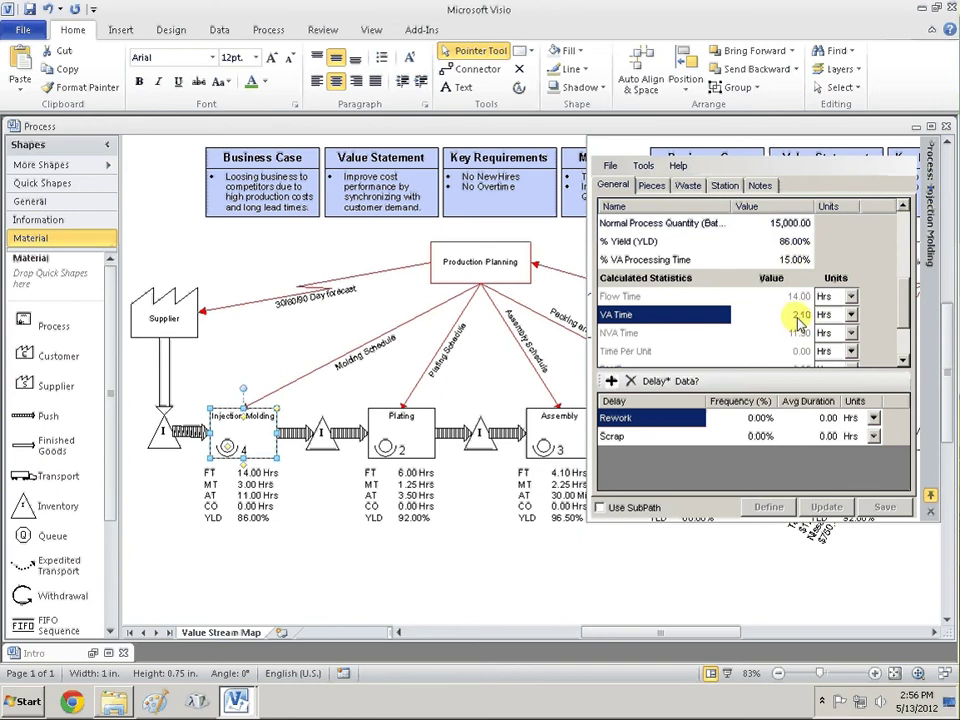
pyautogui.click(801, 318)
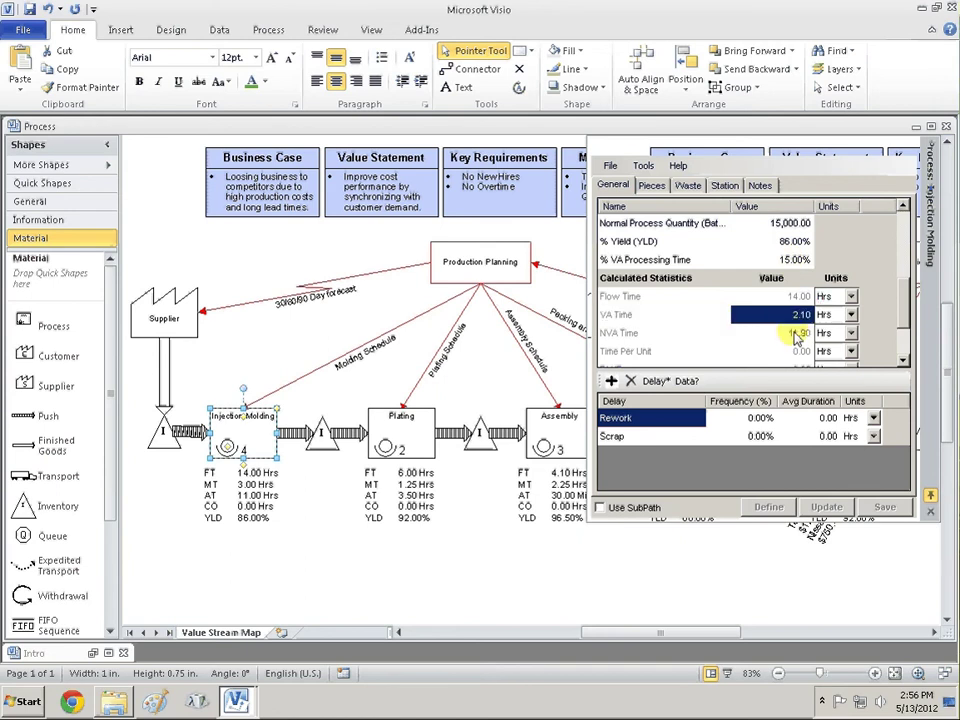
pyautogui.click(795, 334)
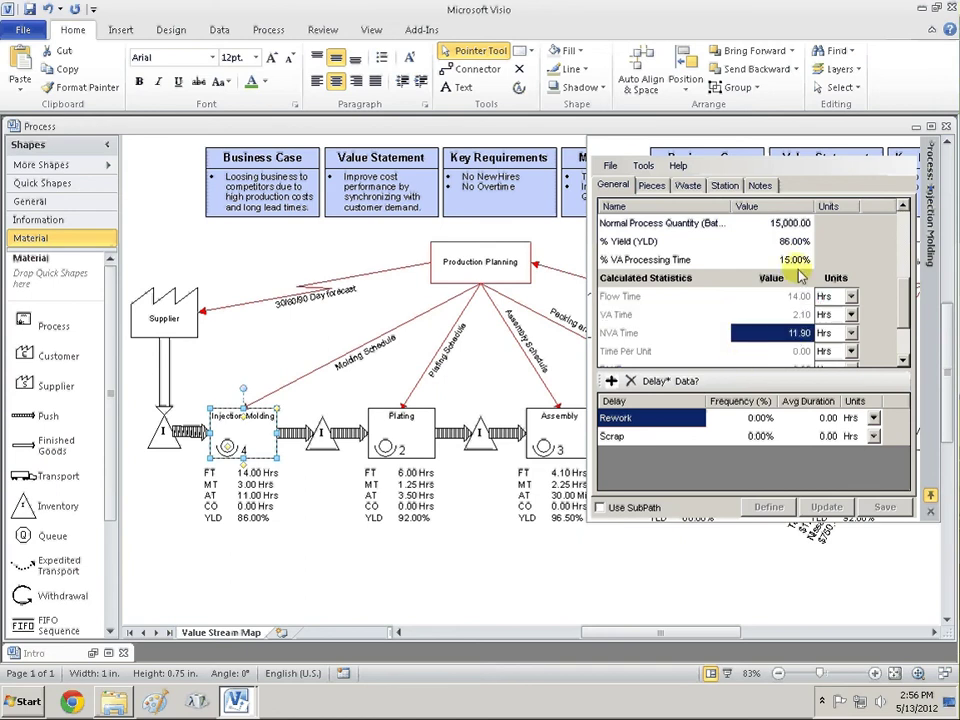
# Set the % VA Processing Time of Injection Molding to 100% to recalculate its VA and NVA times
pyautogui.click(738, 262)
pyautogui.write('9')
pyautogui.press('Return')
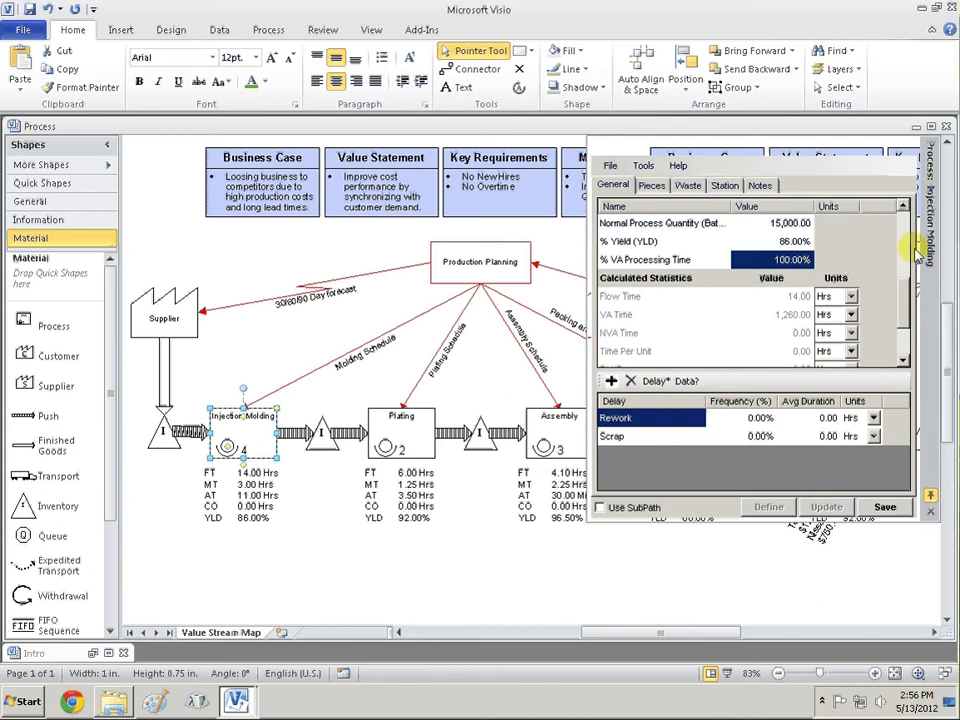
# Check the calculated VA Time and NVA Time of Injection Molding, and set its % VA Processing Time to 90%
pyautogui.scroll(-1, 898, 313)
pyautogui.scroll(-2, 898, 313)
pyautogui.scroll(1, 891, 313)
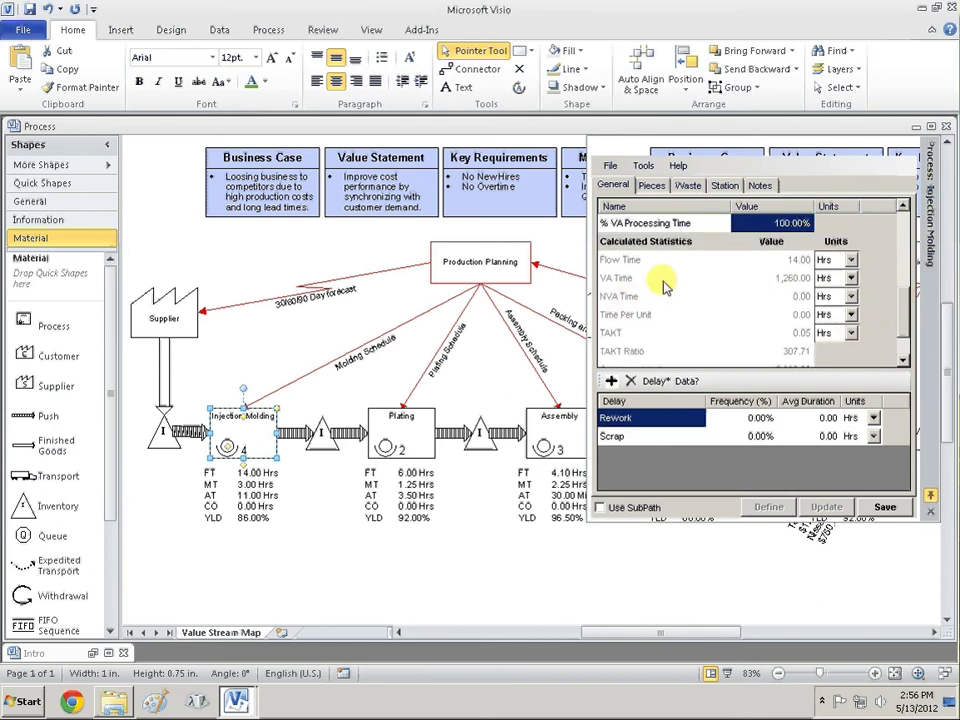
pyautogui.click(775, 278)
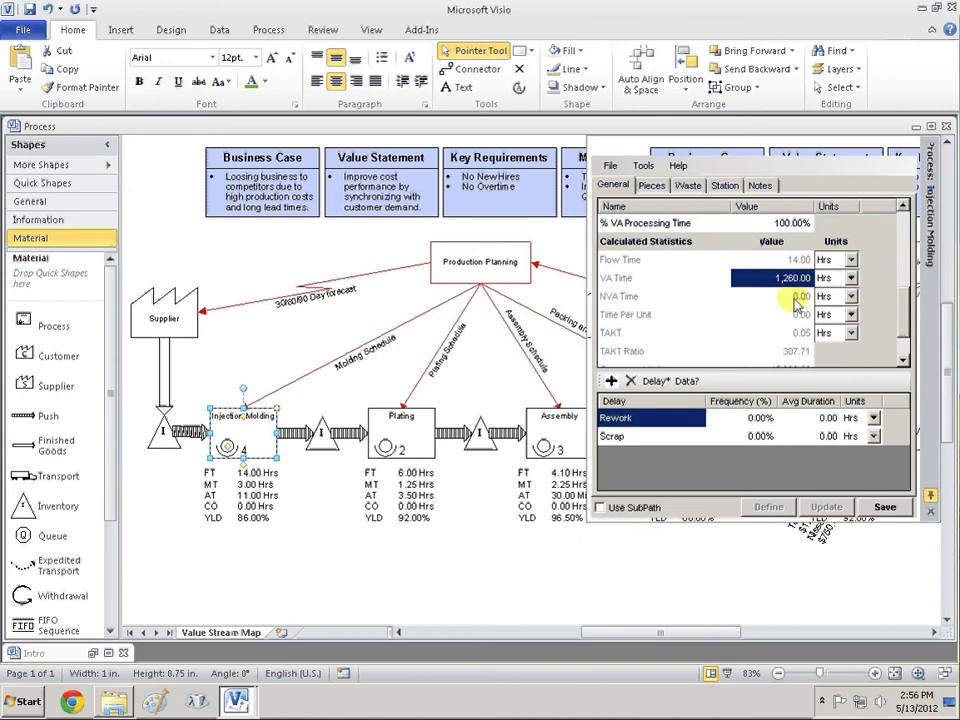
pyautogui.click(790, 223)
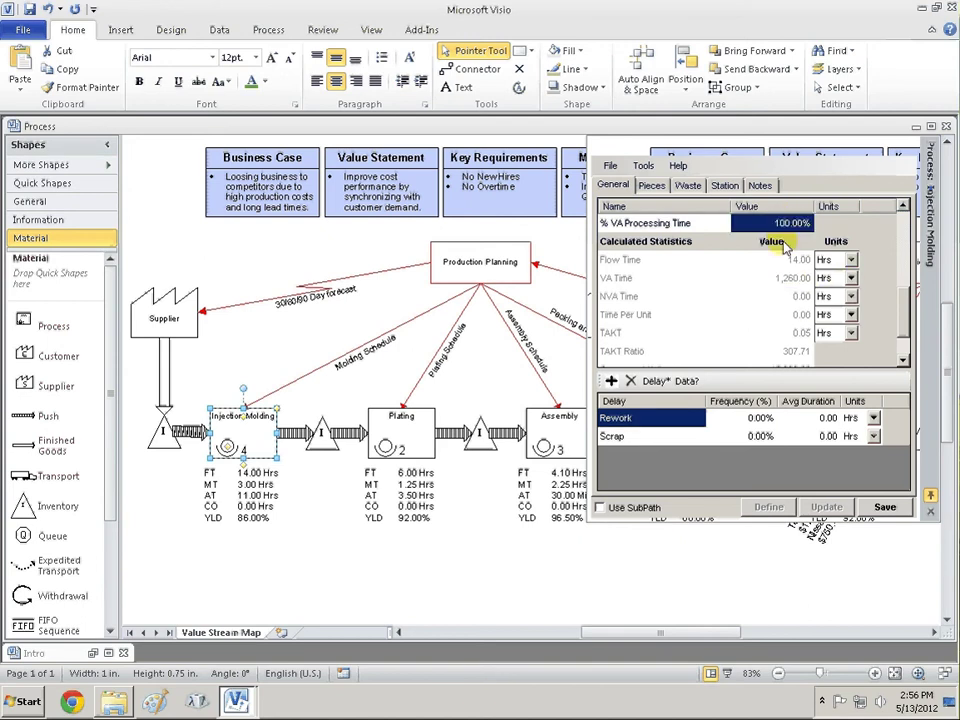
pyautogui.scroll(1, 786, 249)
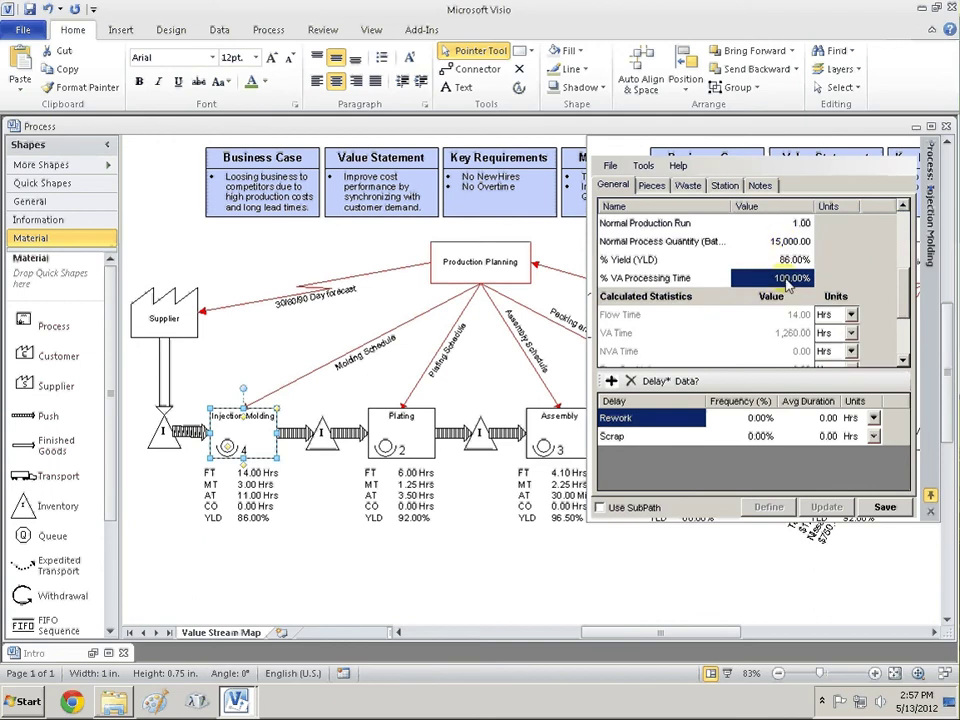
pyautogui.write('90')
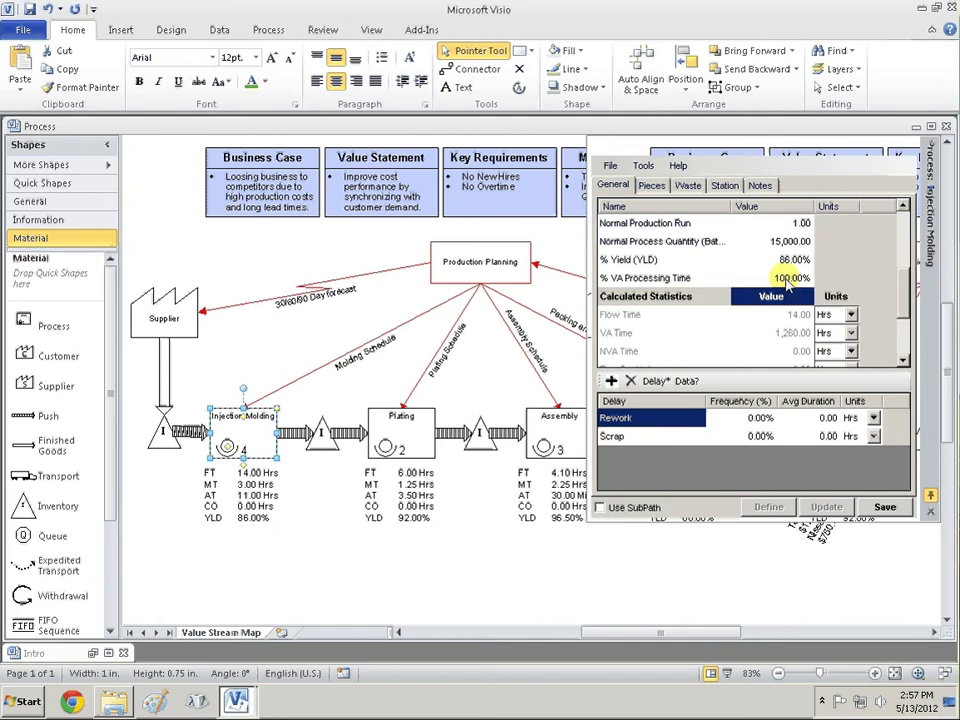
pyautogui.click(787, 279)
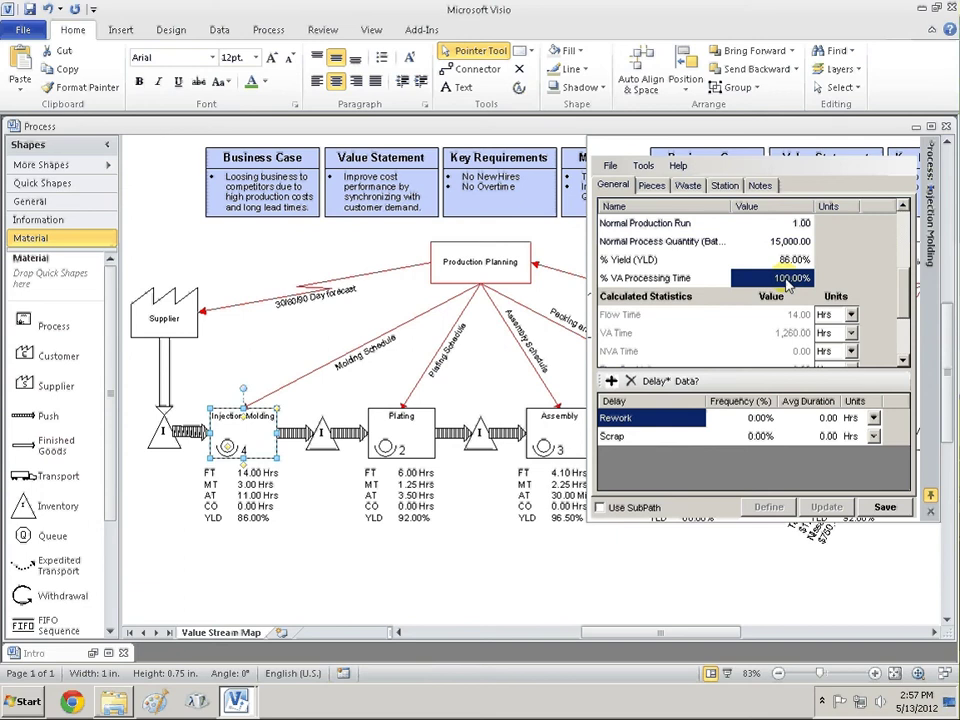
pyautogui.write('90')
pyautogui.press('Return')
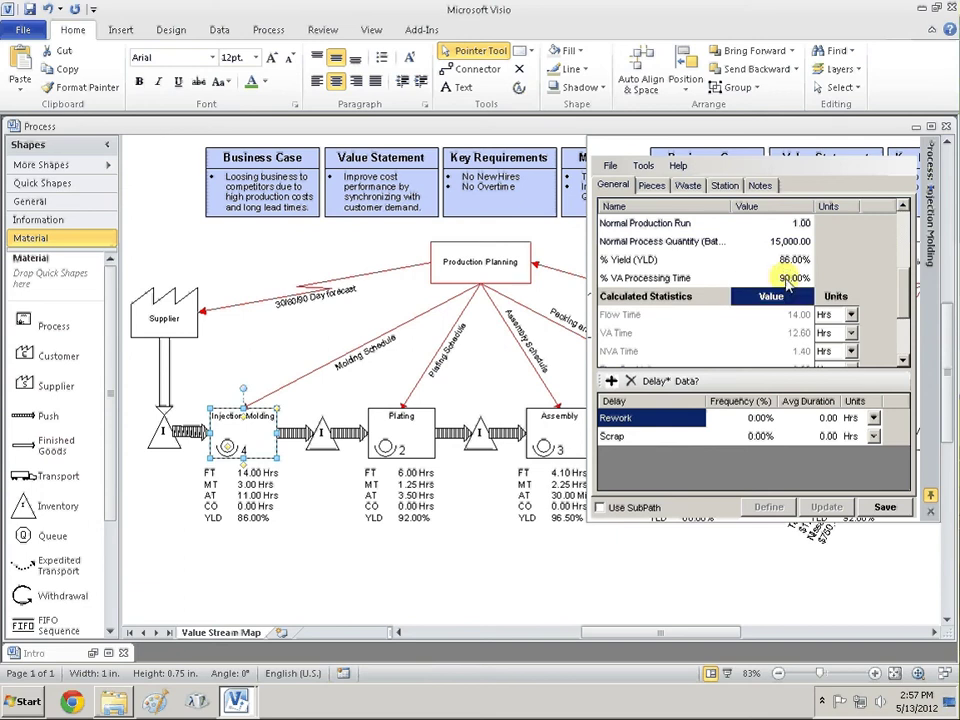
pyautogui.click(787, 279)
pyautogui.write('90')
pyautogui.press('Return')
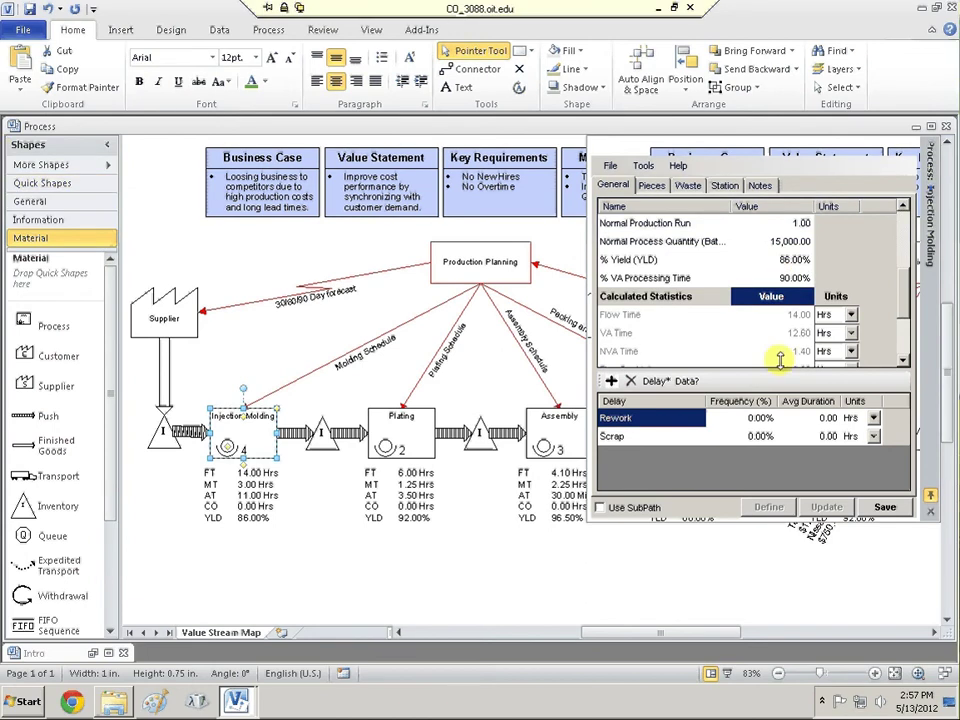
# Review the recalculated VA Time of Injection Molding and set its % VA Processing Time to 15%
pyautogui.scroll(-1, 905, 315)
pyautogui.click(617, 278)
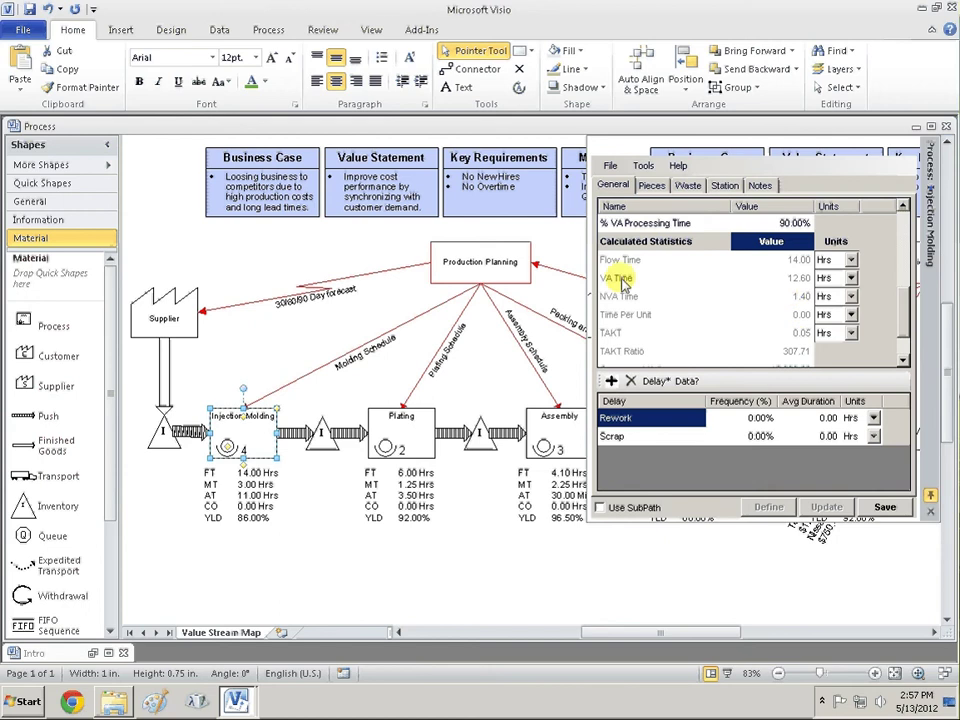
pyautogui.click(798, 282)
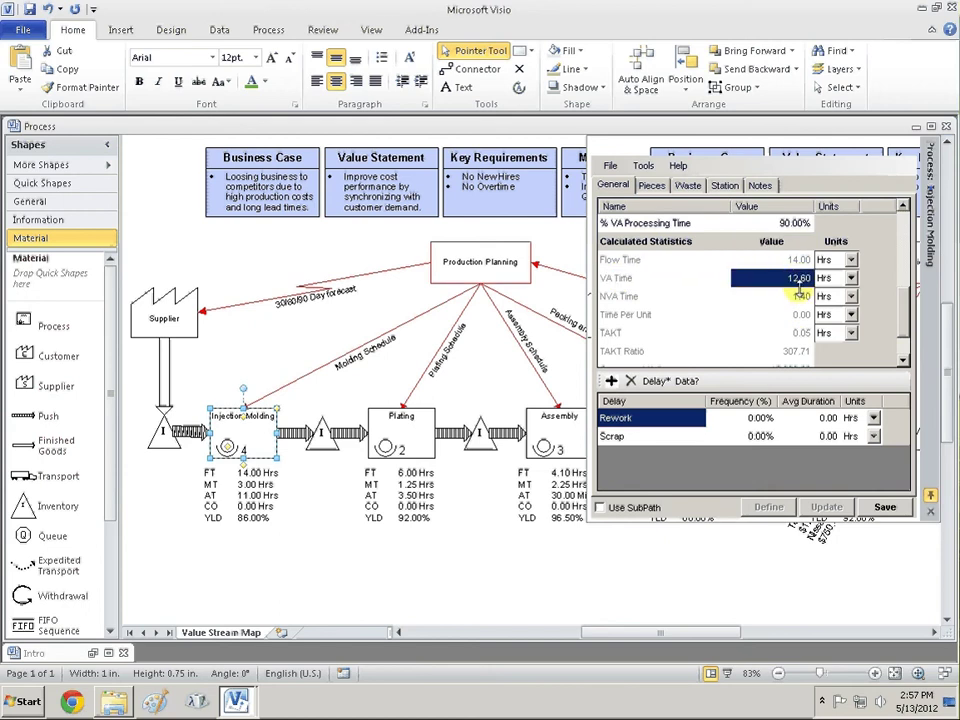
pyautogui.click(793, 223)
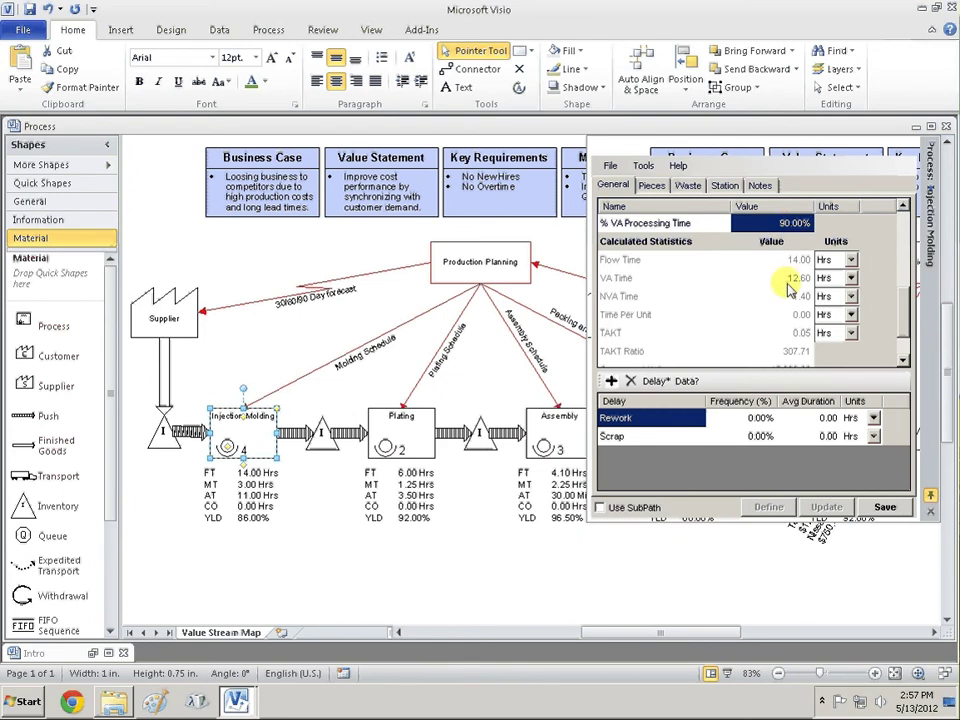
pyautogui.write('15')
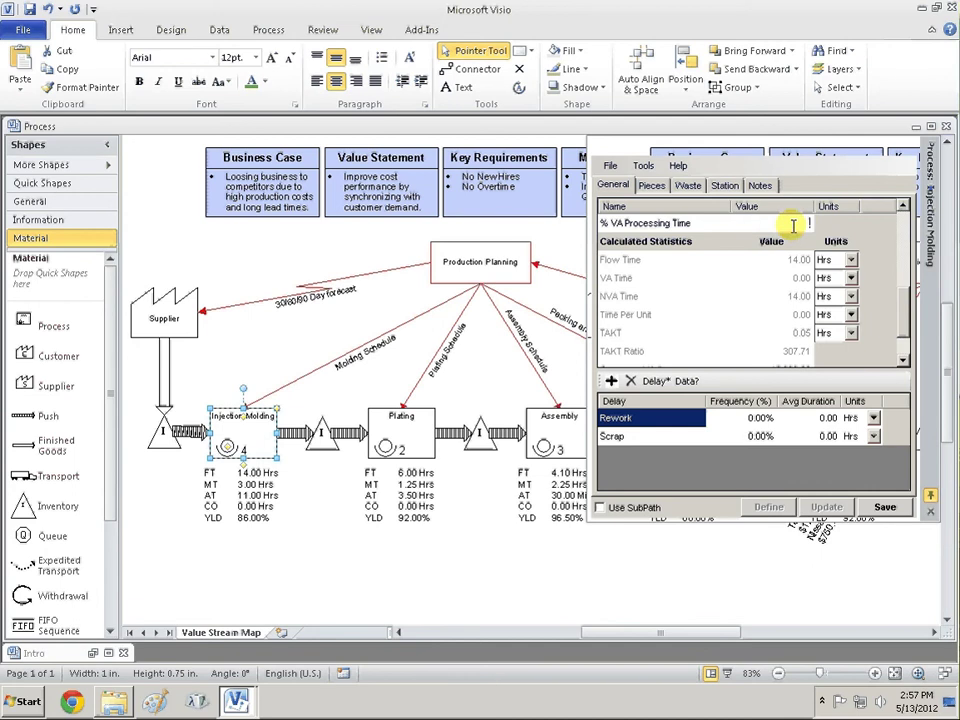
pyautogui.press('Return')
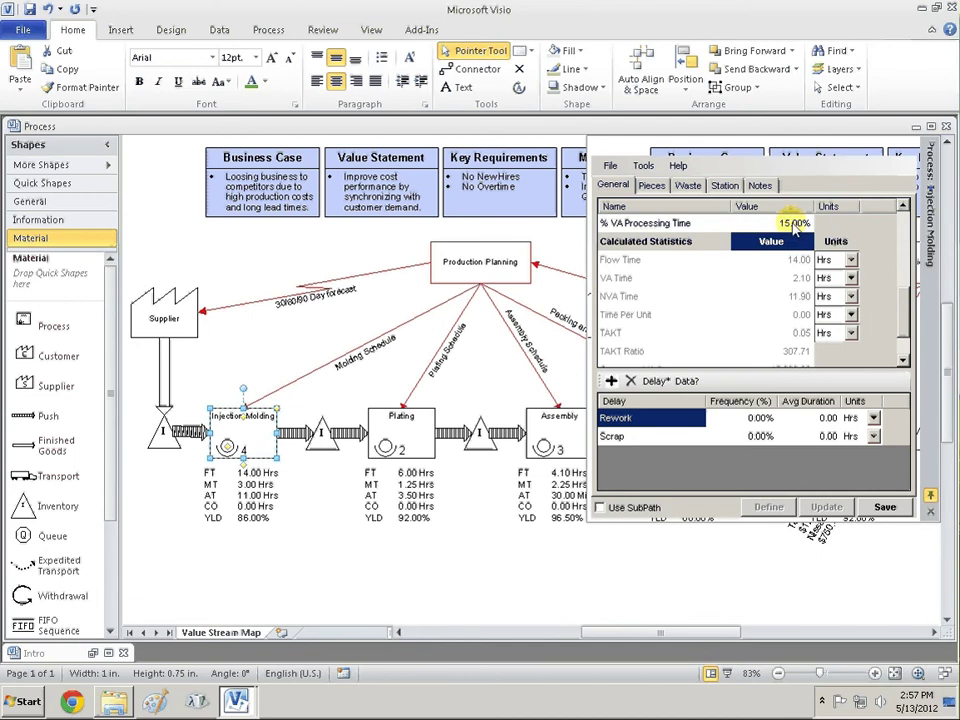
# Review the Rework and Scrap delay fields of Injection Molding and add a delay named "Machine breakdown"
pyautogui.click(903, 318)
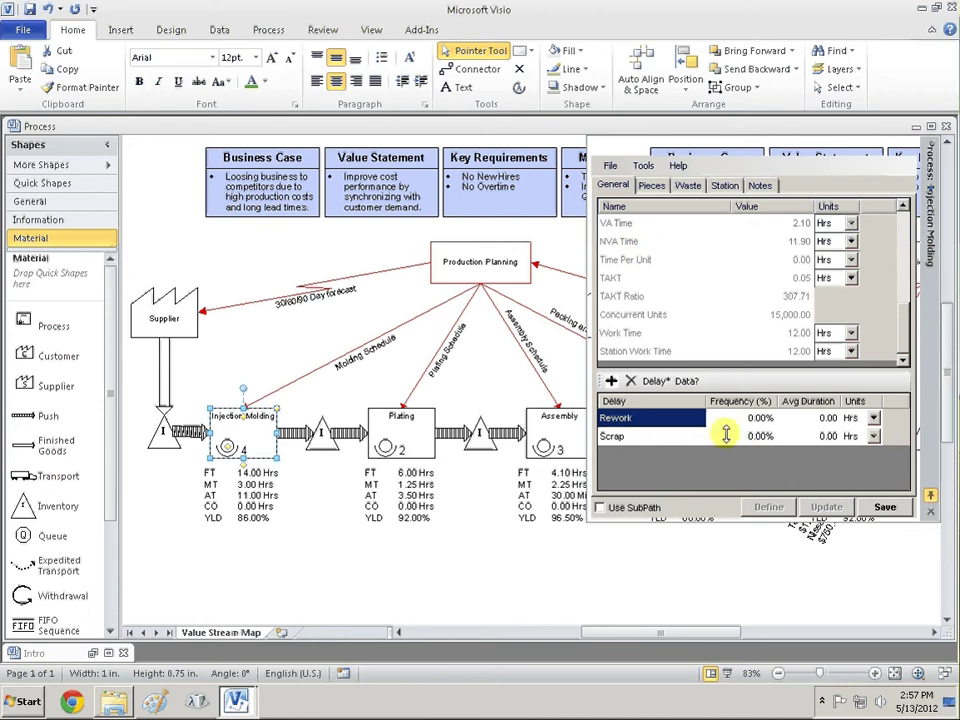
pyautogui.click(617, 438)
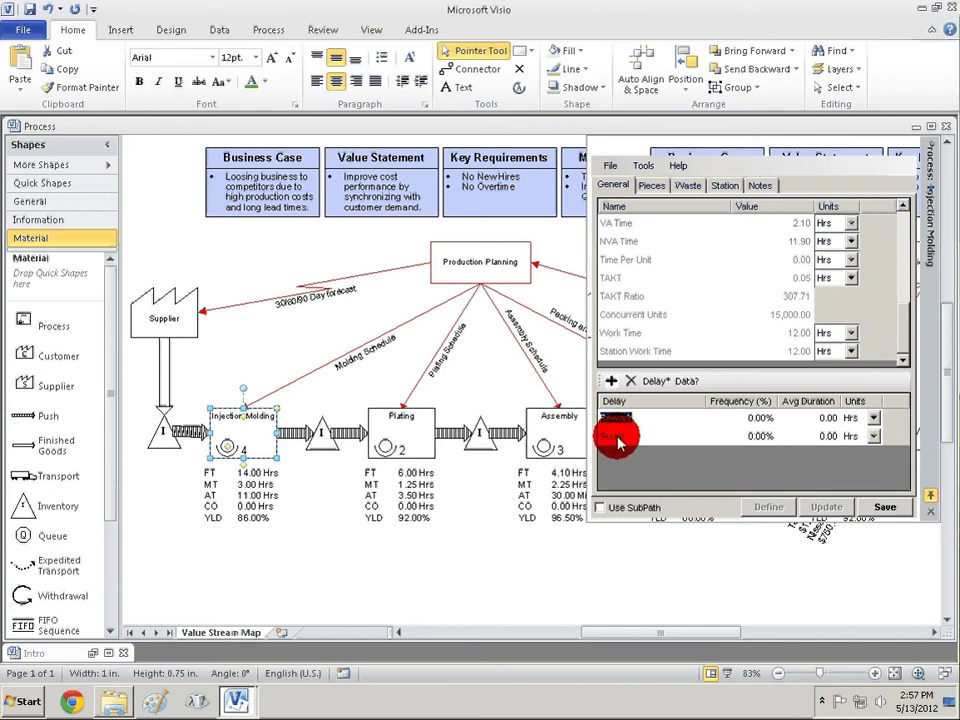
pyautogui.click(730, 418)
pyautogui.click(765, 437)
pyautogui.click(818, 432)
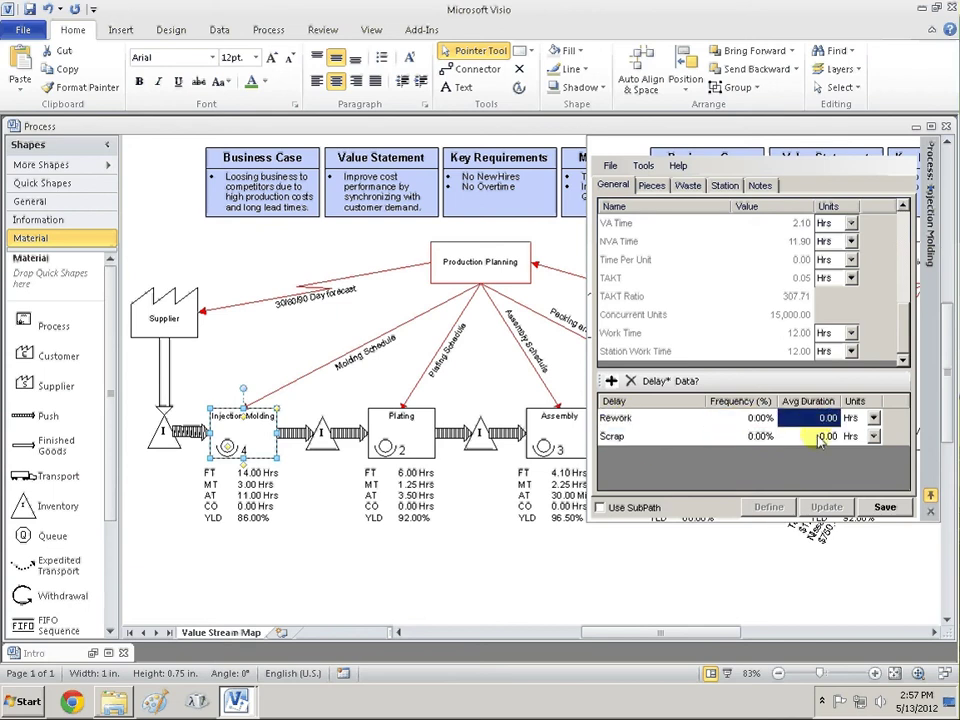
pyautogui.click(868, 420)
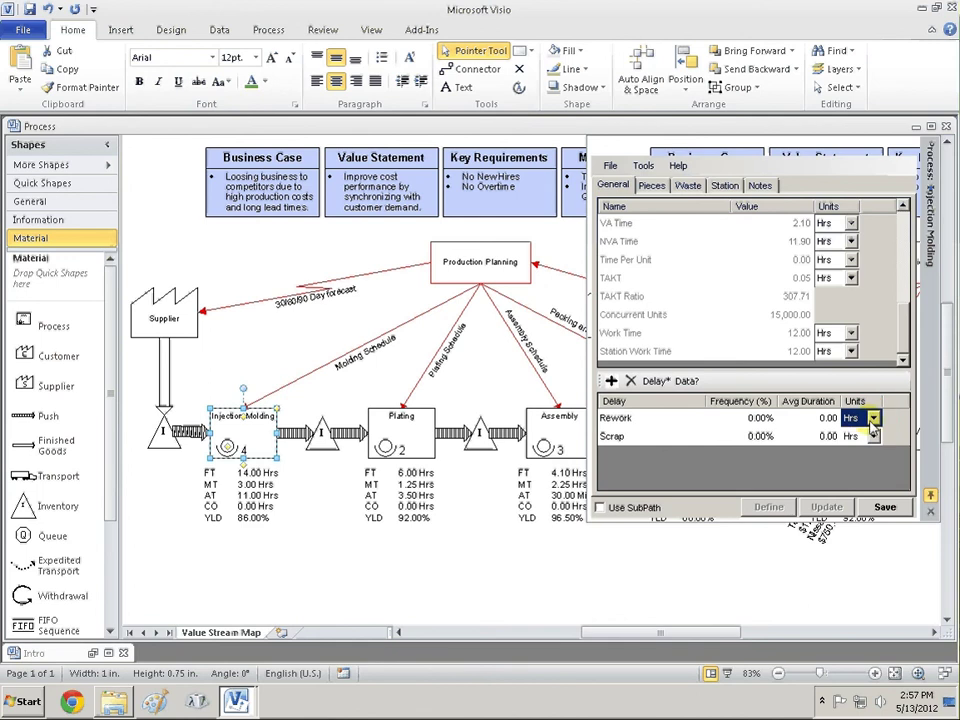
pyautogui.click(611, 381)
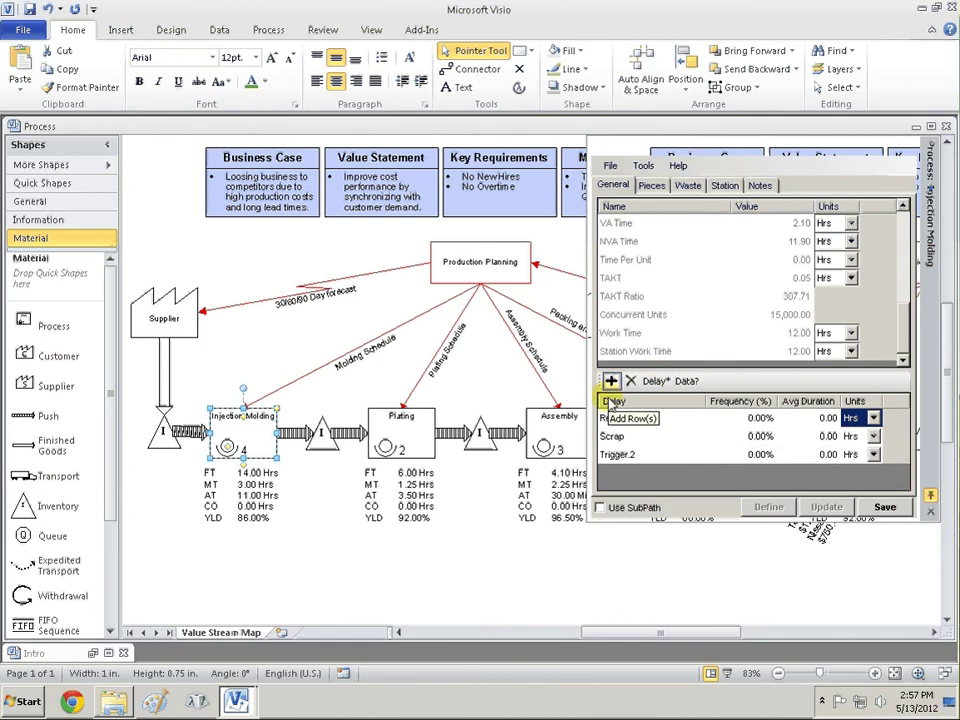
pyautogui.click(636, 455)
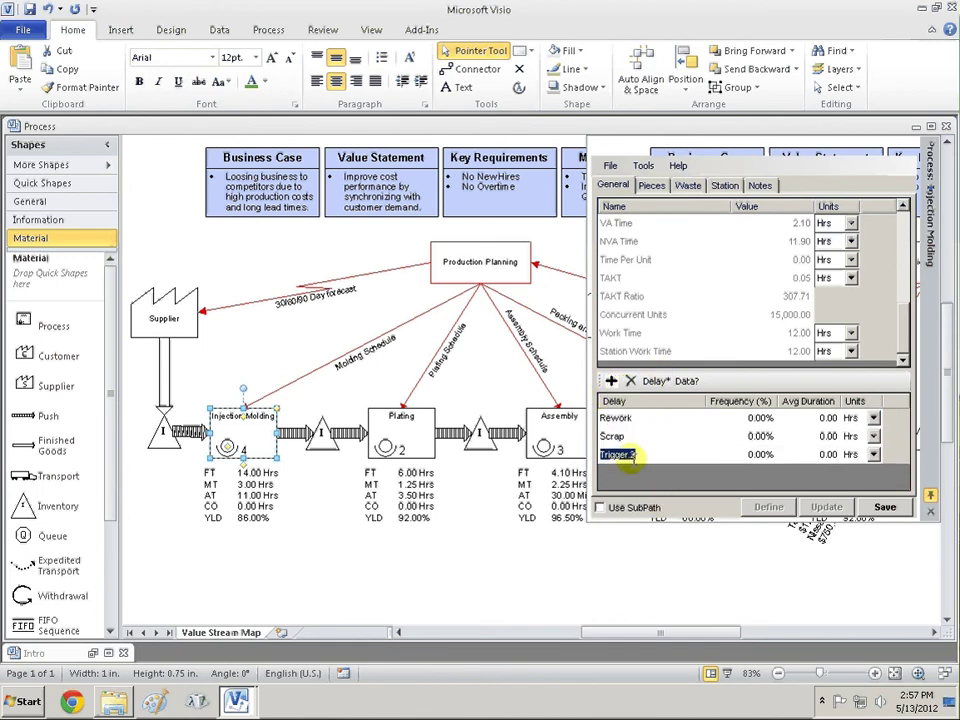
pyautogui.write('Machine Breakdown')
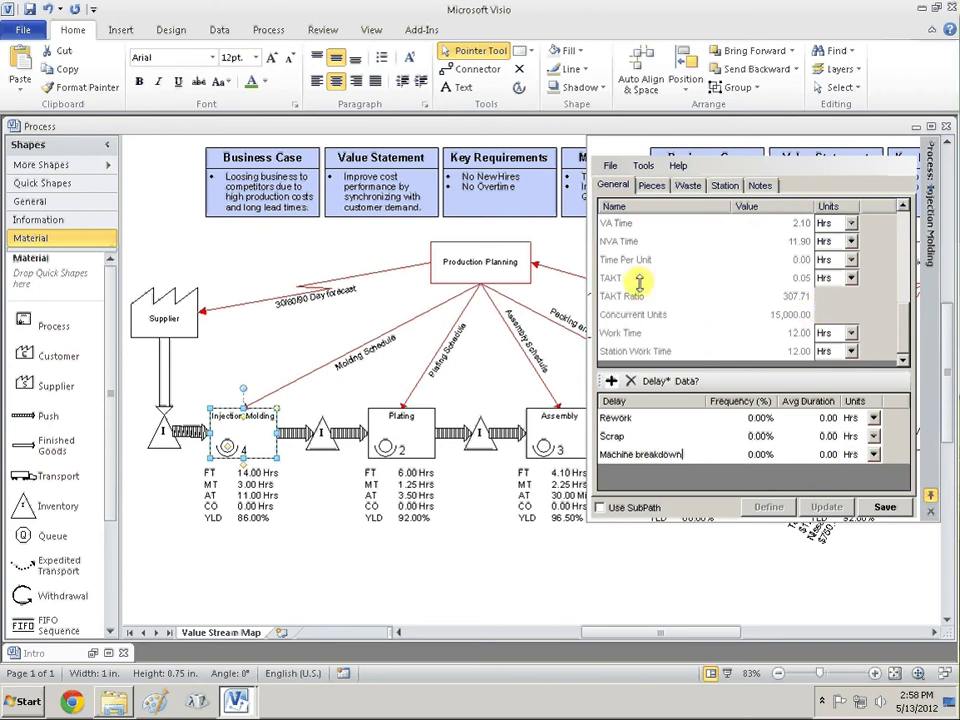
# Add Plastic Resin to the pieces of Injection Molding with 0.02 pieces per process unit
pyautogui.click(651, 186)
pyautogui.click(611, 208)
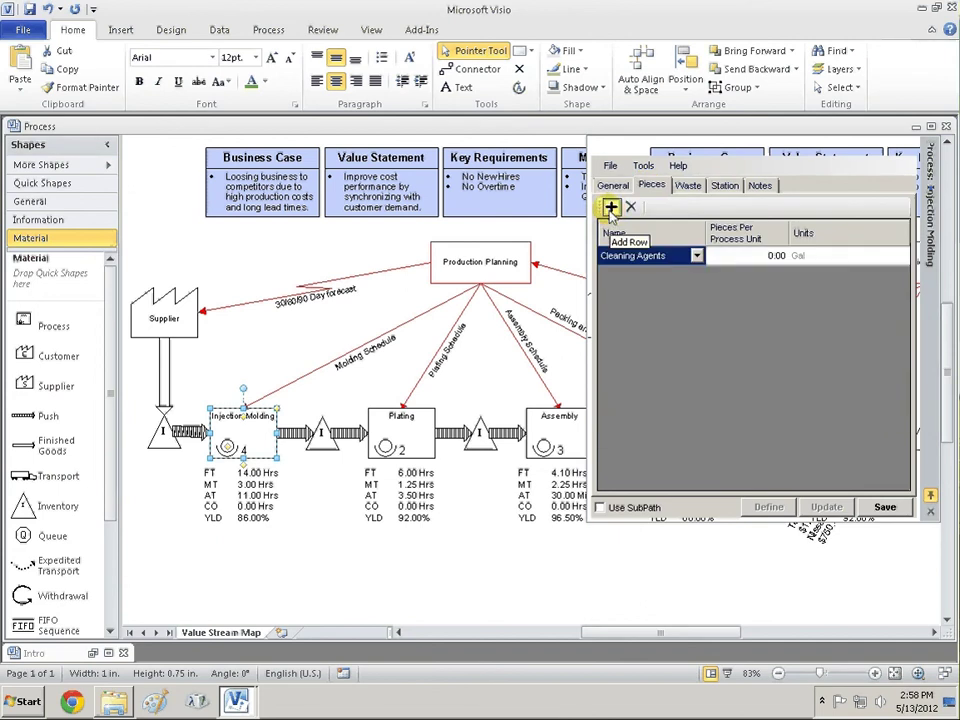
pyautogui.click(697, 256)
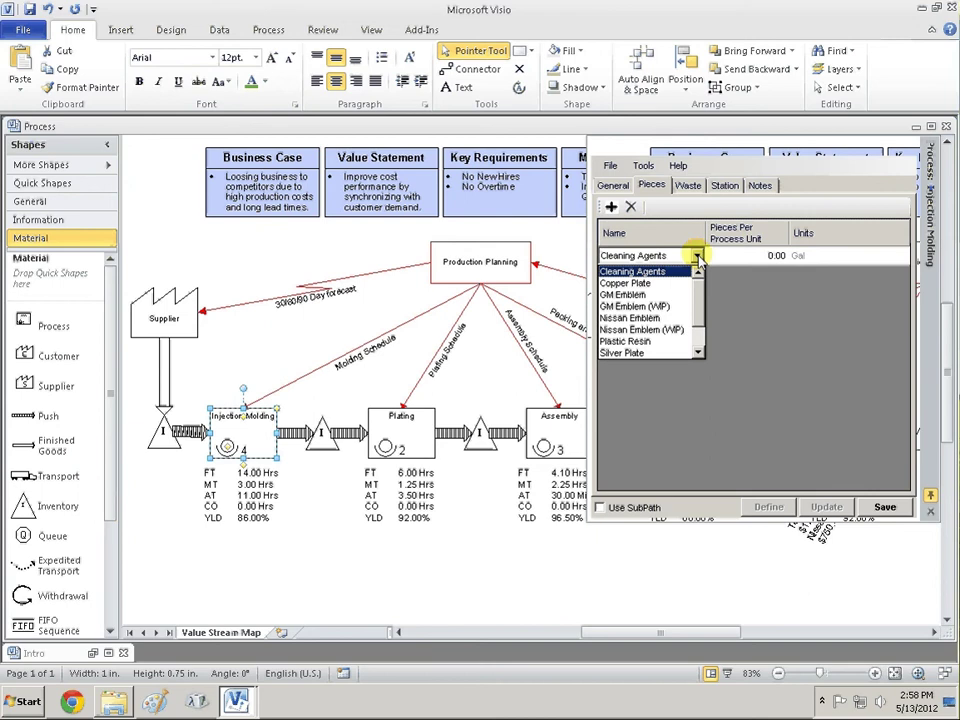
pyautogui.click(697, 292)
pyautogui.moveTo(697, 303); pyautogui.dragTo(696, 326)
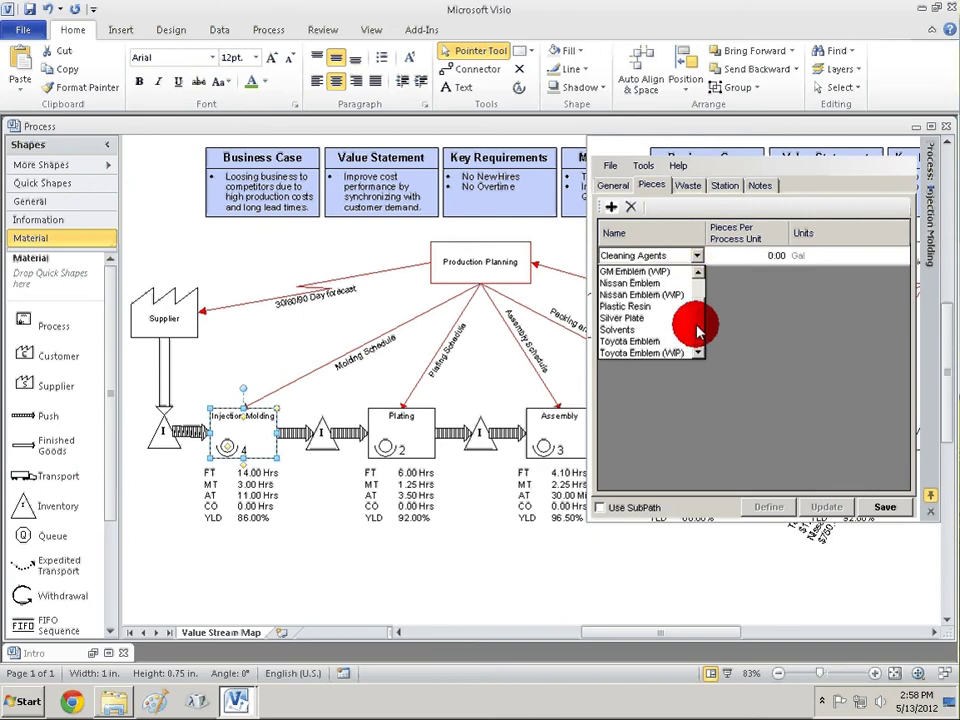
pyautogui.click(645, 307)
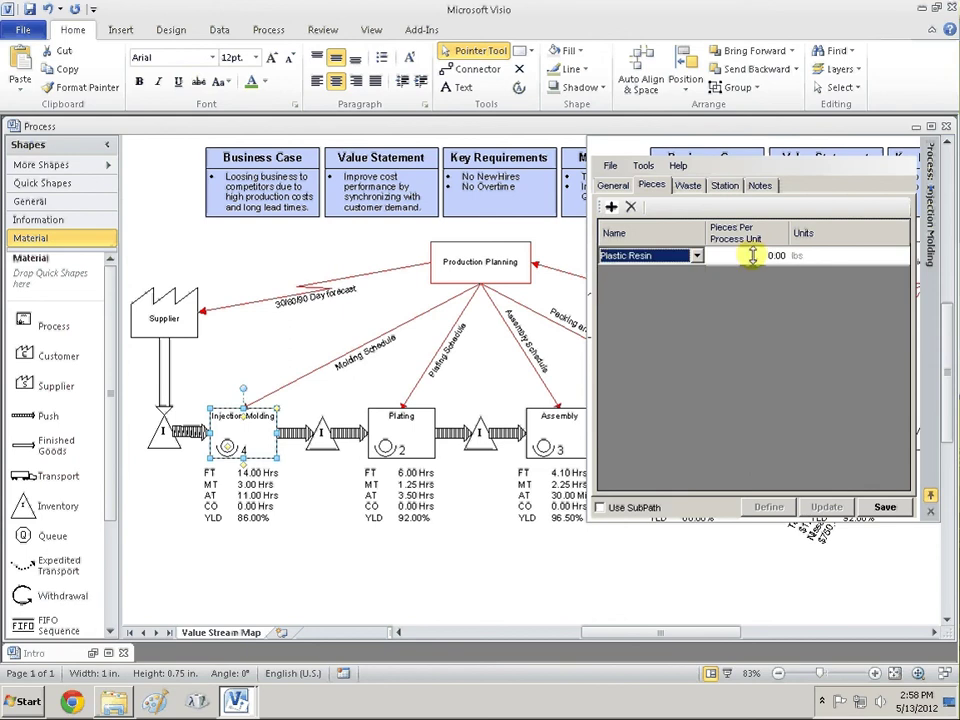
pyautogui.click(715, 256)
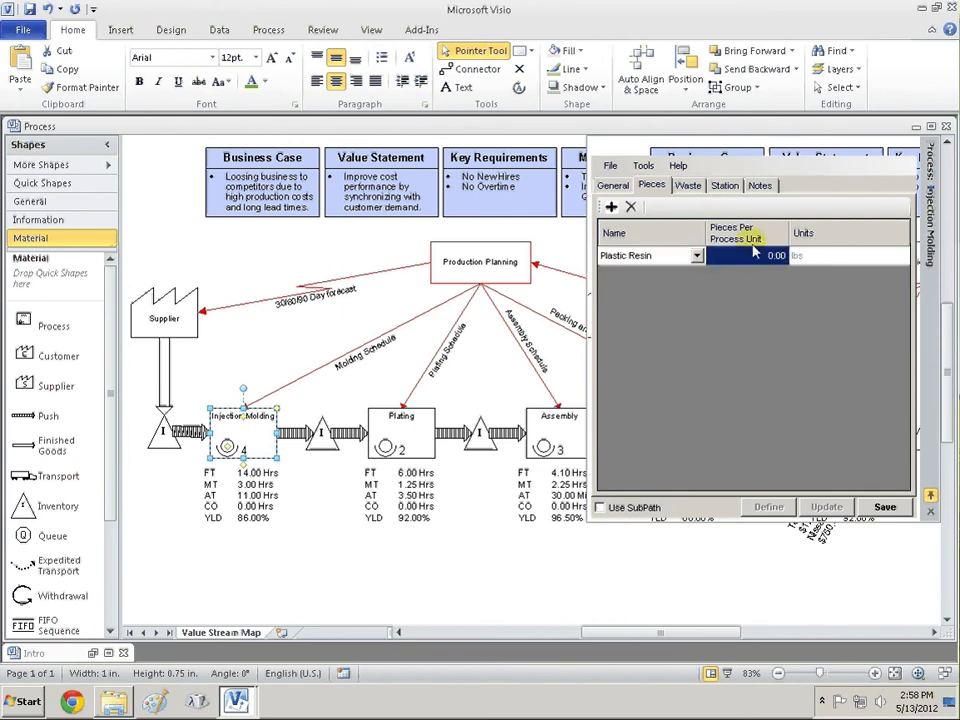
pyautogui.press('BackSpace')
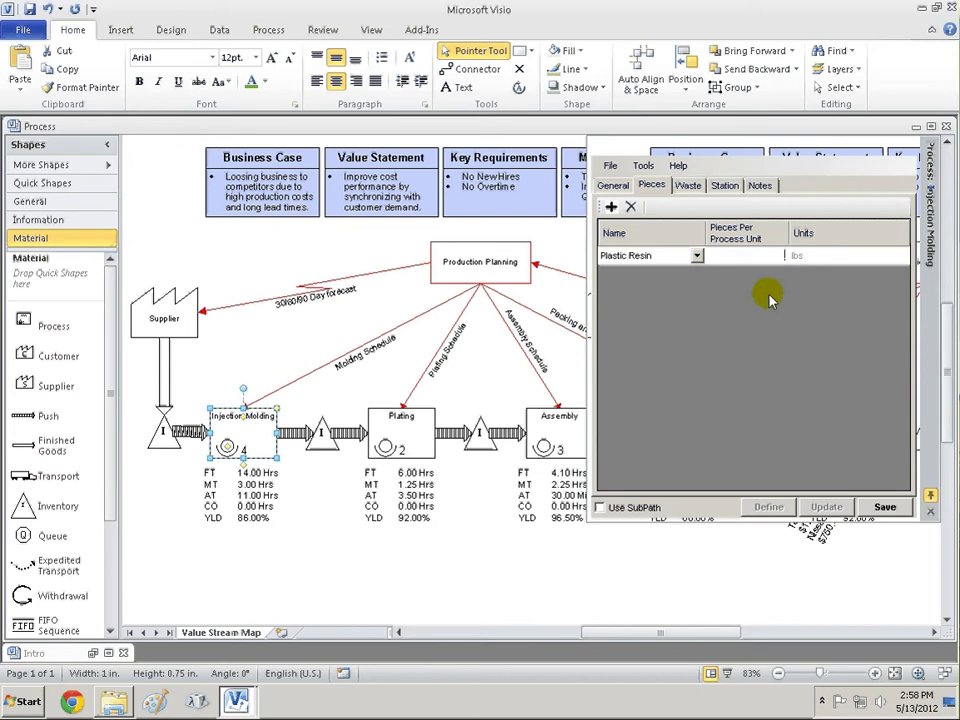
pyautogui.write('0.02')
pyautogui.press('Return')
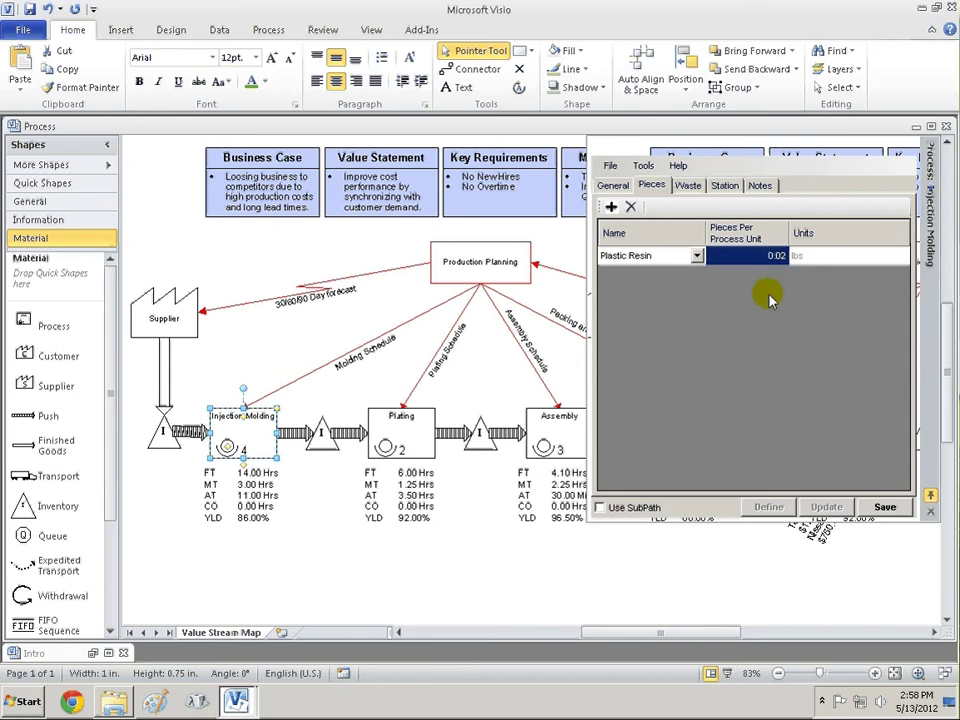
# Add four more piece rows, setting the list's third row to GM Emblem (WIP) and the fourth to Plastic Resin
pyautogui.click(611, 207)
pyautogui.click(611, 207)
pyautogui.doubleClick(611, 207)
pyautogui.click(665, 292)
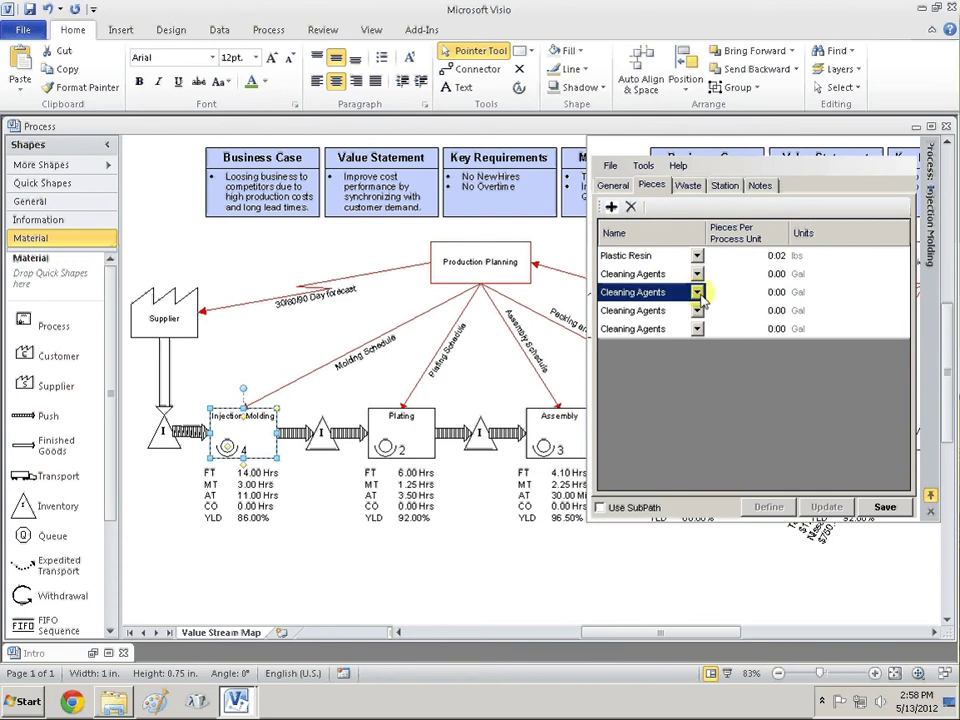
pyautogui.click(695, 292)
pyautogui.click(640, 342)
pyautogui.click(680, 311)
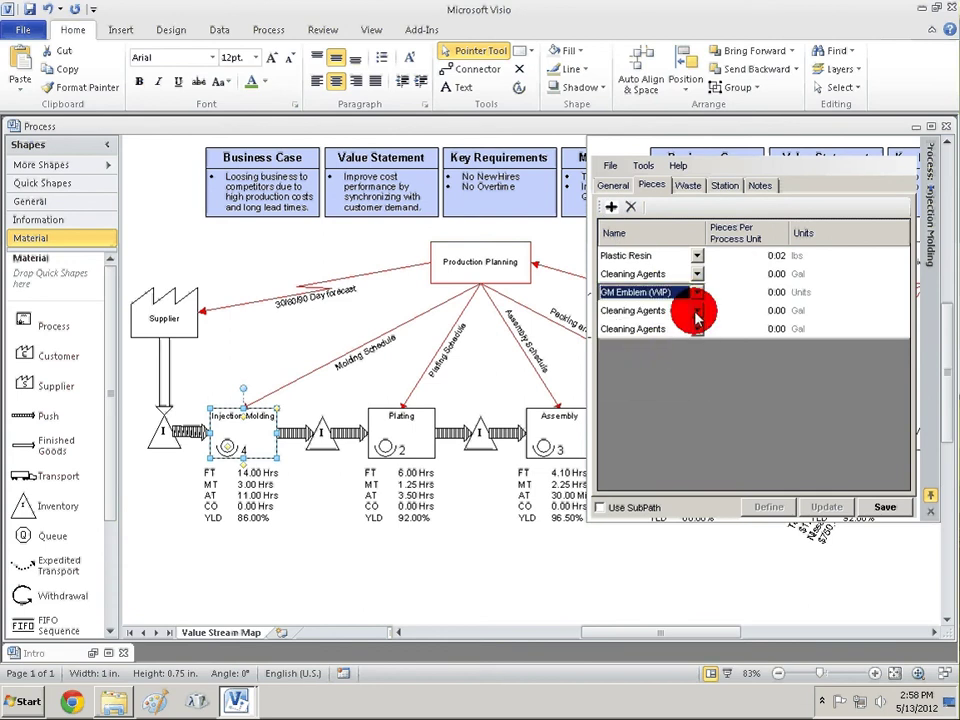
pyautogui.click(696, 311)
pyautogui.click(650, 395)
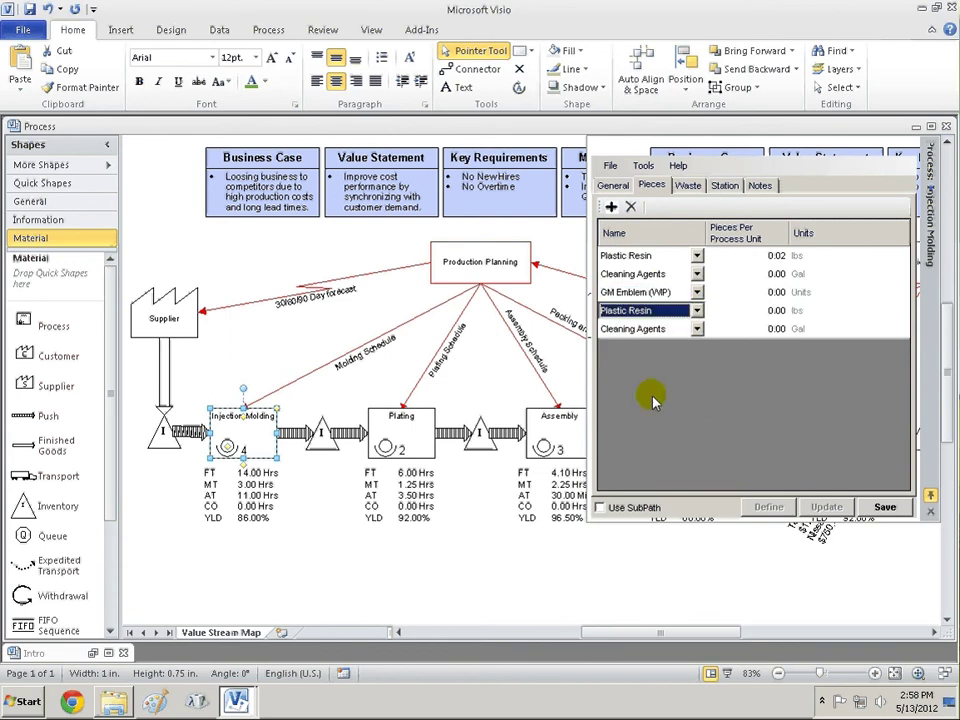
# Mark Transportation as a waste of Injection Molding and set its annual cost to $20
pyautogui.click(689, 187)
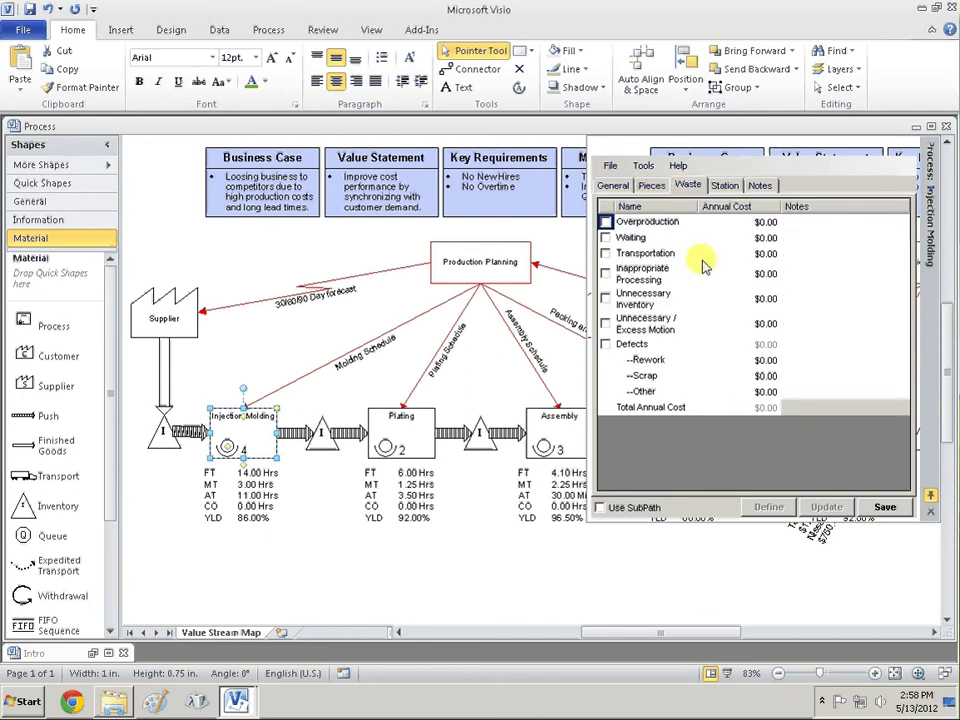
pyautogui.click(652, 186)
pyautogui.click(688, 185)
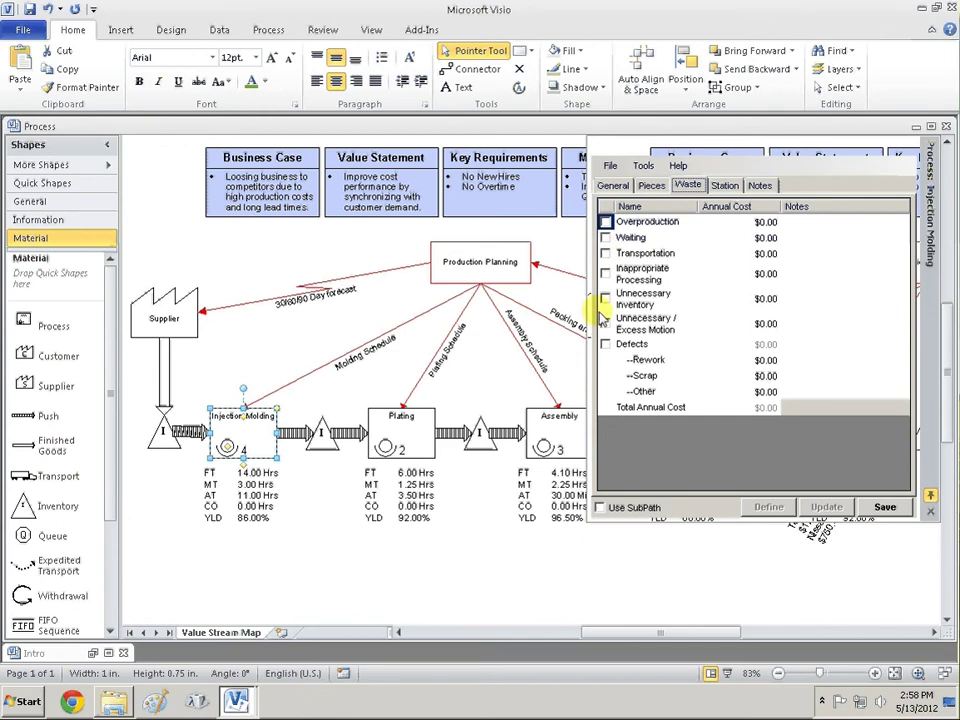
pyautogui.click(604, 256)
pyautogui.click(765, 256)
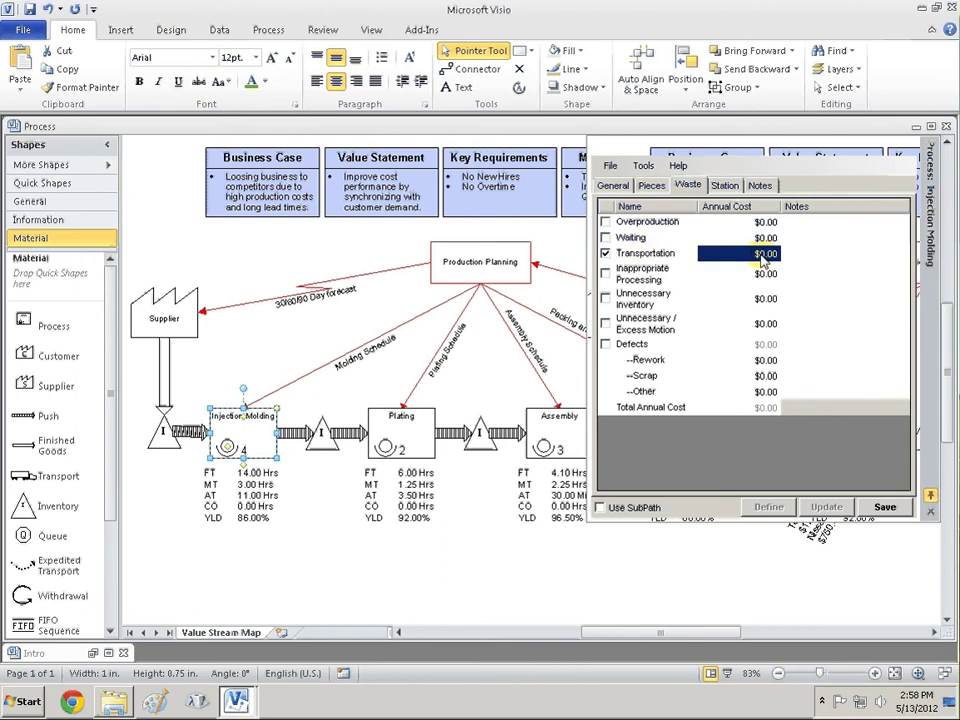
pyautogui.click(762, 256)
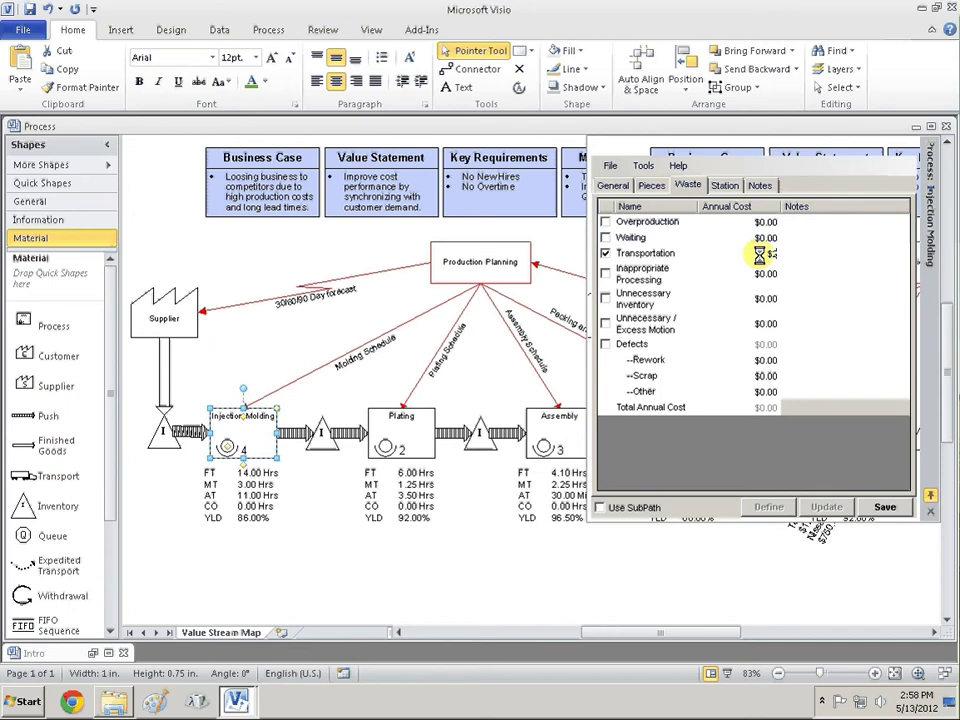
pyautogui.write('20')
pyautogui.press('Return')
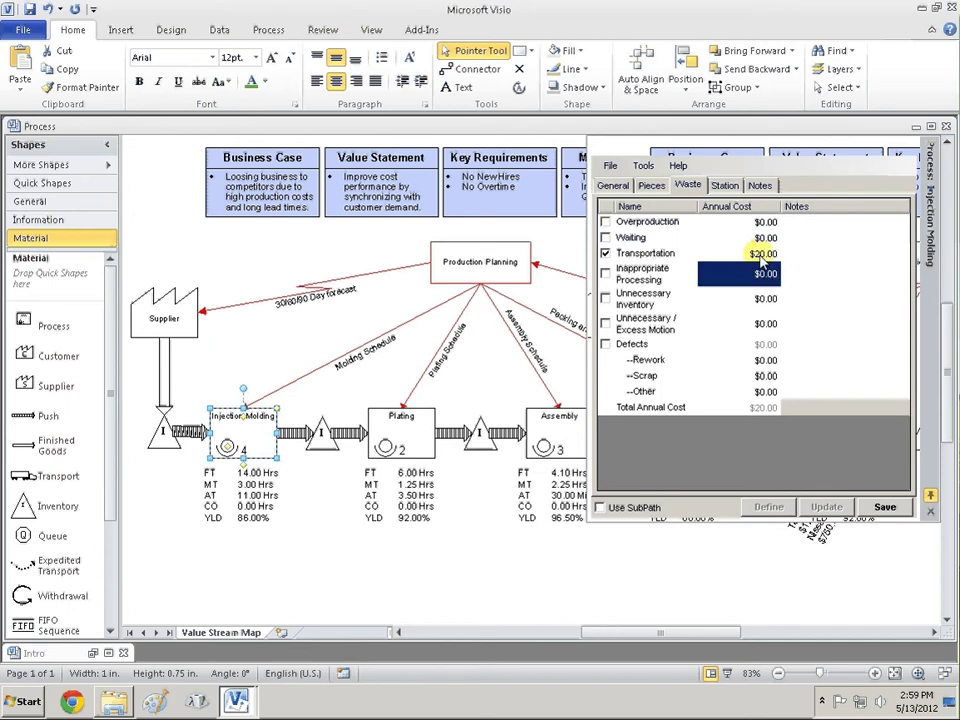
# Mark Defects as a waste of Injection Molding and go through its Rework, Scrap and Other annual cost fields
pyautogui.click(605, 345)
pyautogui.click(765, 360)
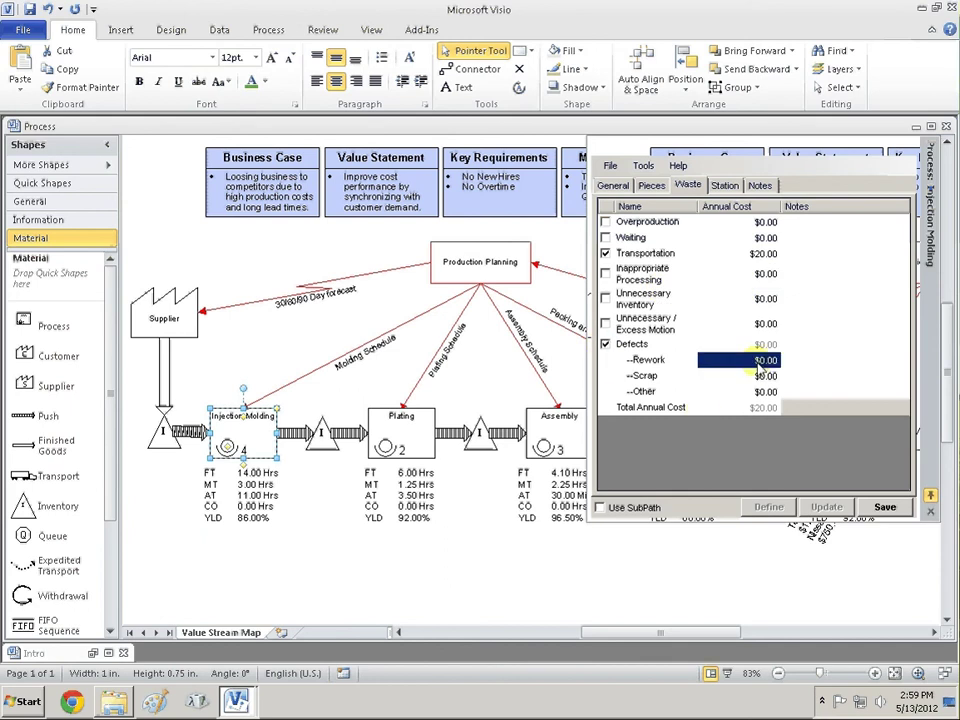
pyautogui.click(765, 376)
pyautogui.click(758, 392)
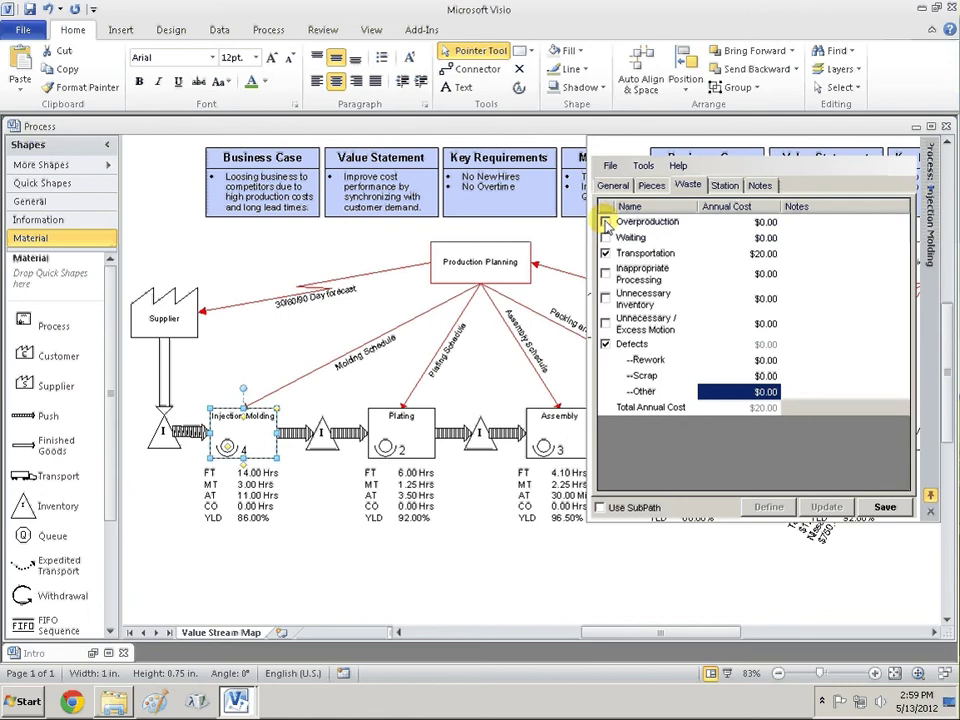
# Turn on Use Station TAKT for Injection Molding and try to enter a Station TAKT value in hours
pyautogui.click(722, 188)
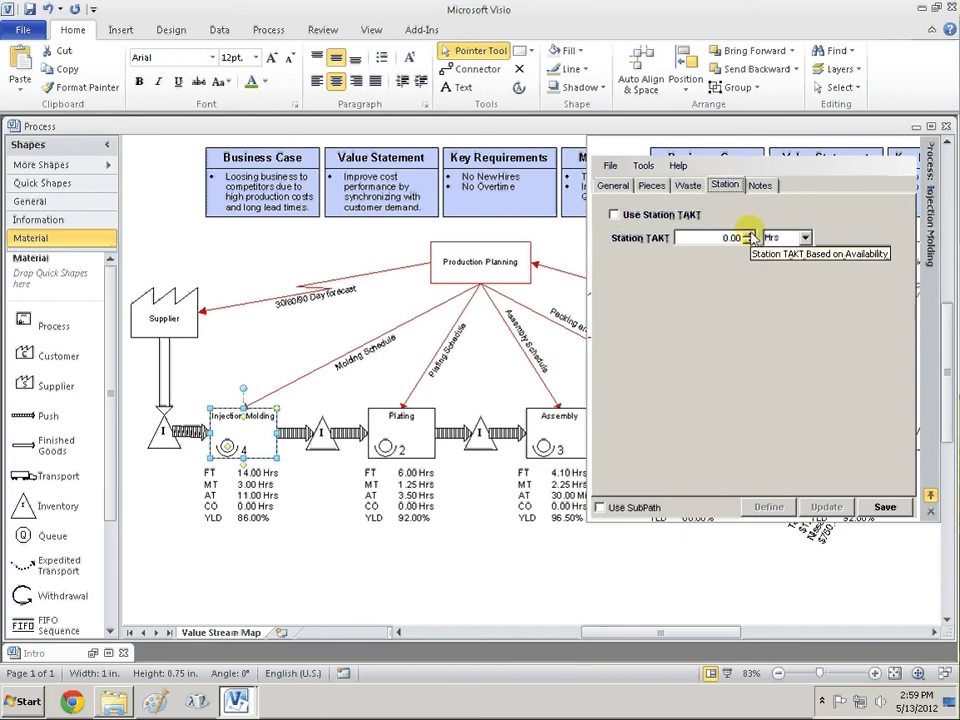
pyautogui.click(750, 233)
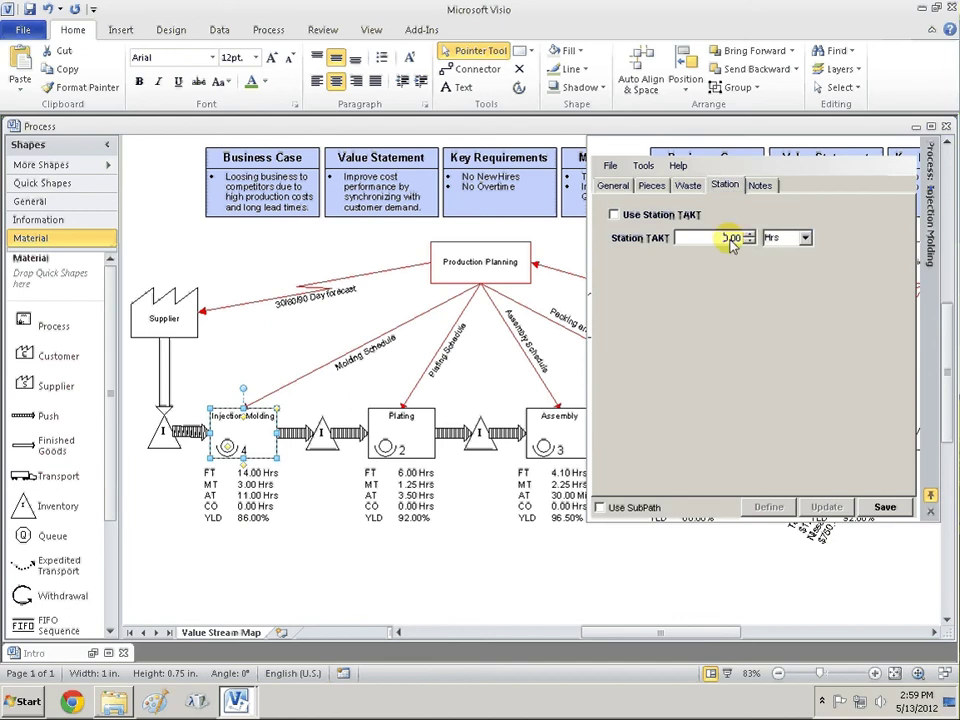
pyautogui.click(750, 233)
pyautogui.click(750, 233)
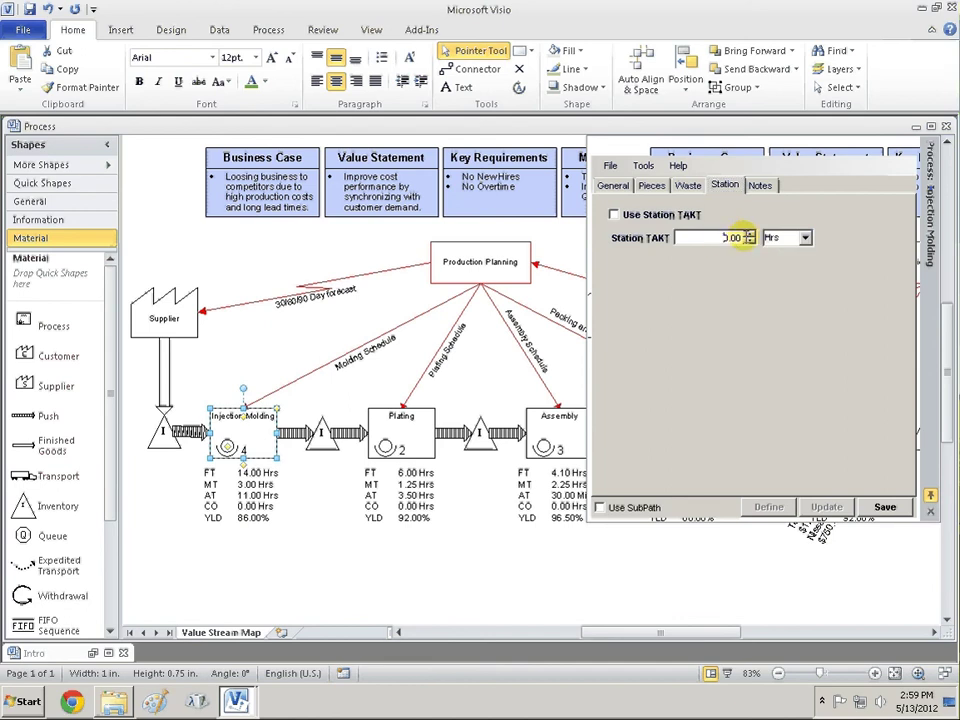
pyautogui.click(616, 216)
pyautogui.click(750, 233)
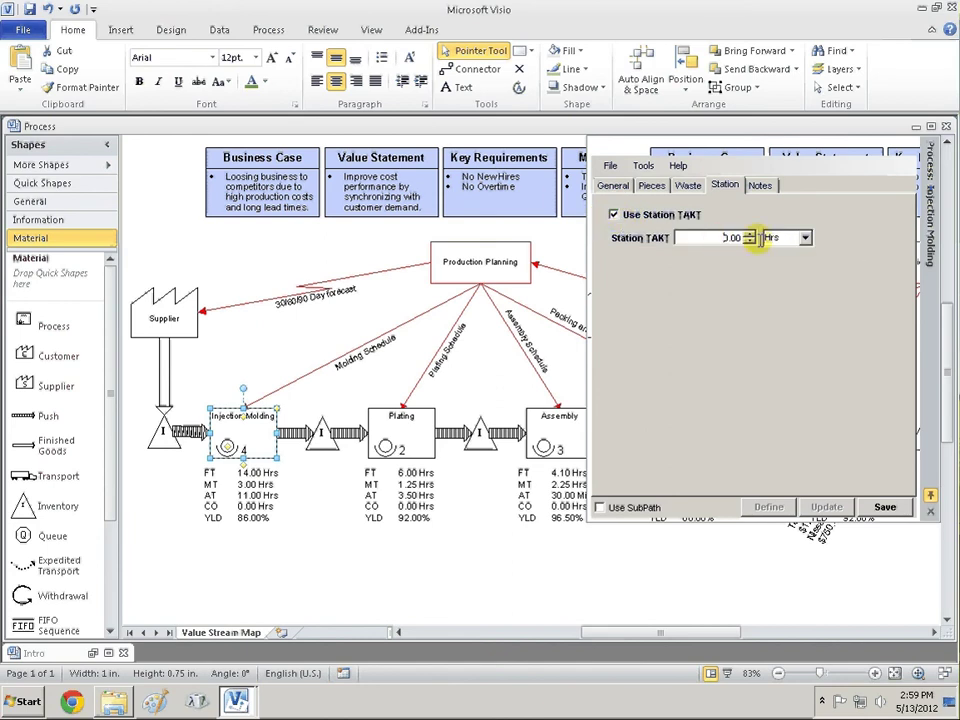
pyautogui.click(750, 233)
pyautogui.click(748, 233)
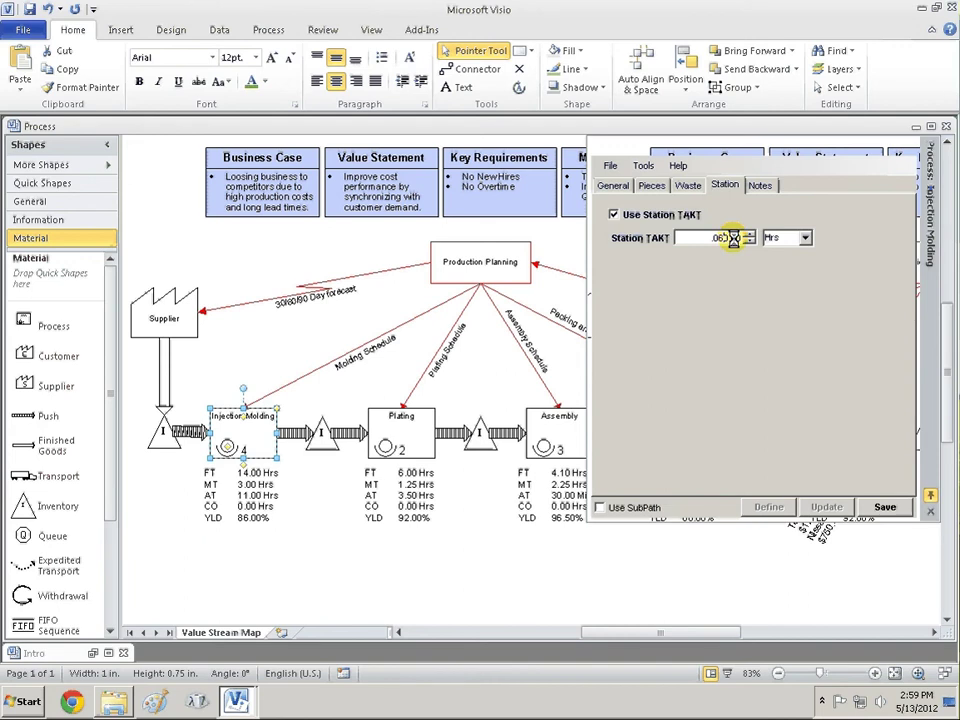
# Delete the Injection Molding process from the map and close the properties pane
pyautogui.press('Delete')
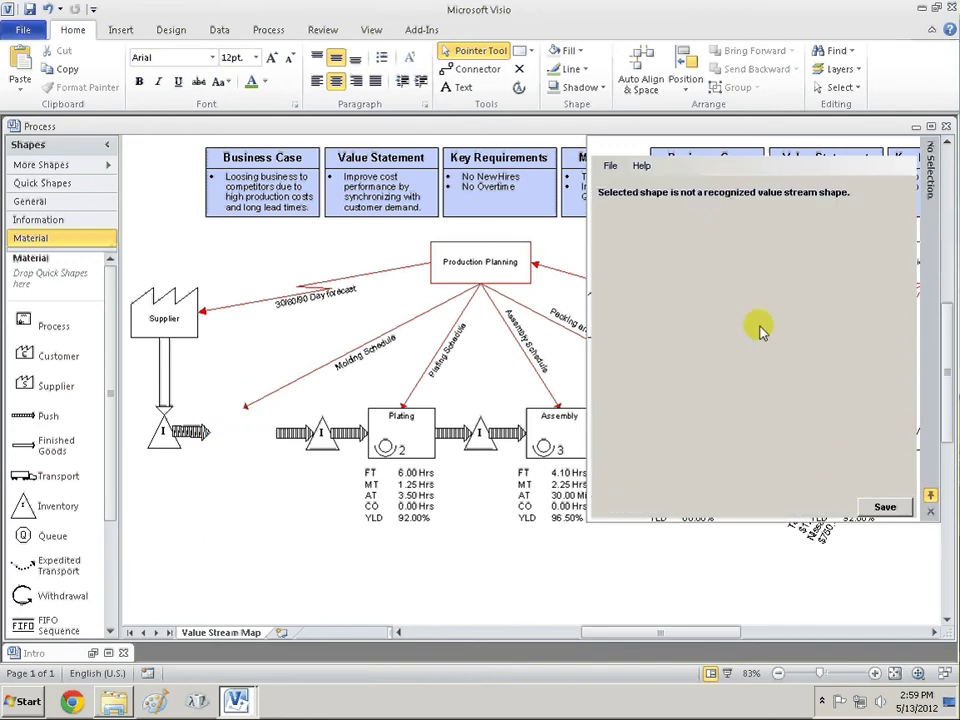
pyautogui.click(930, 511)
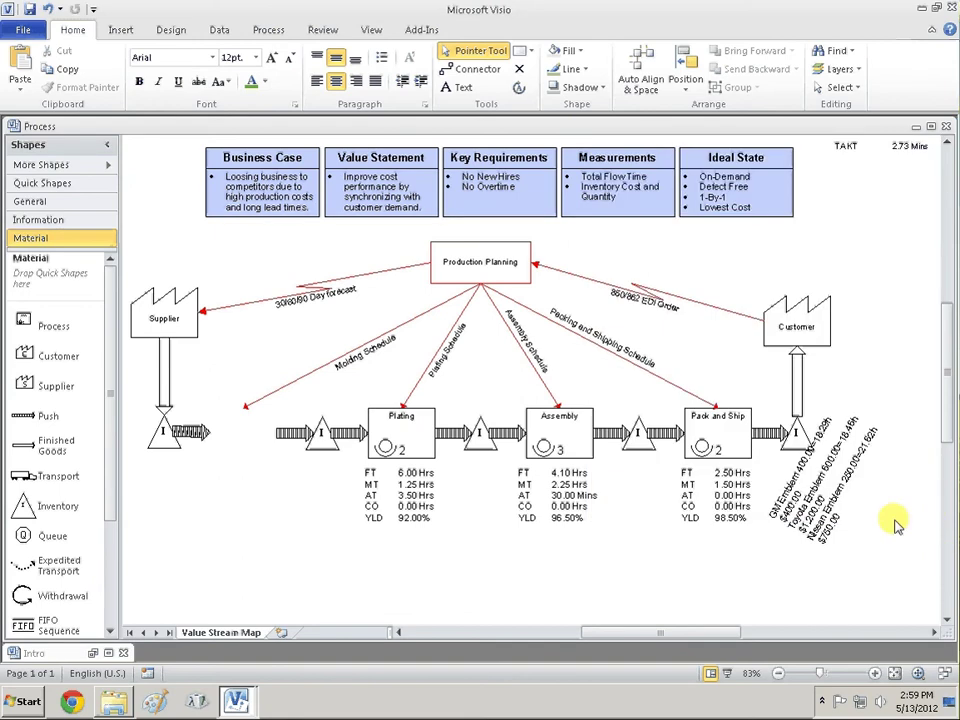
pyautogui.click(257, 439)
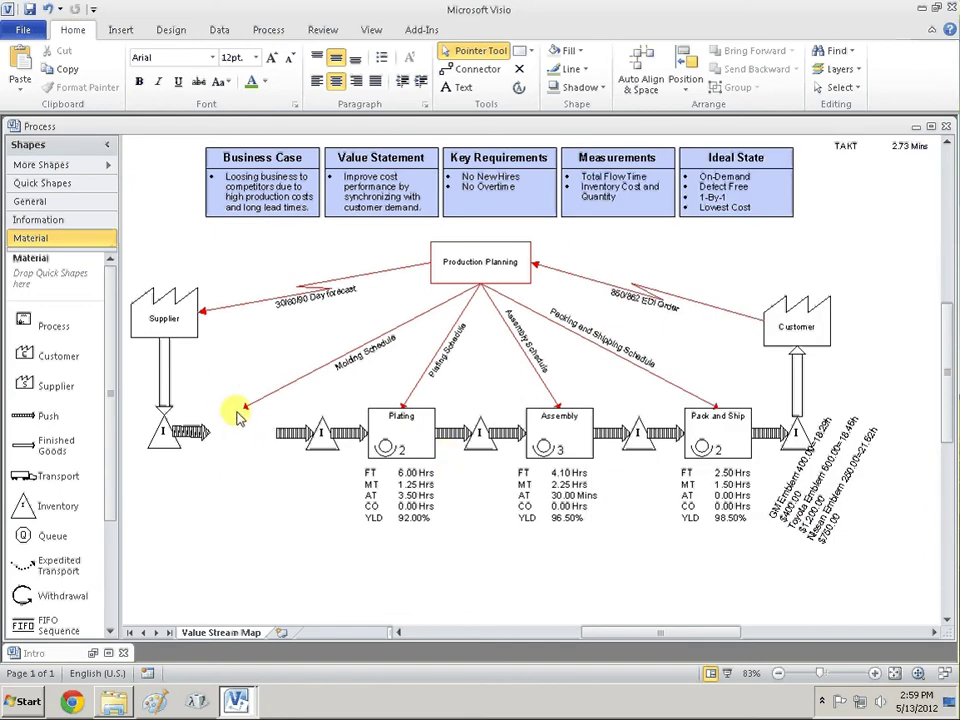
pyautogui.click(229, 426)
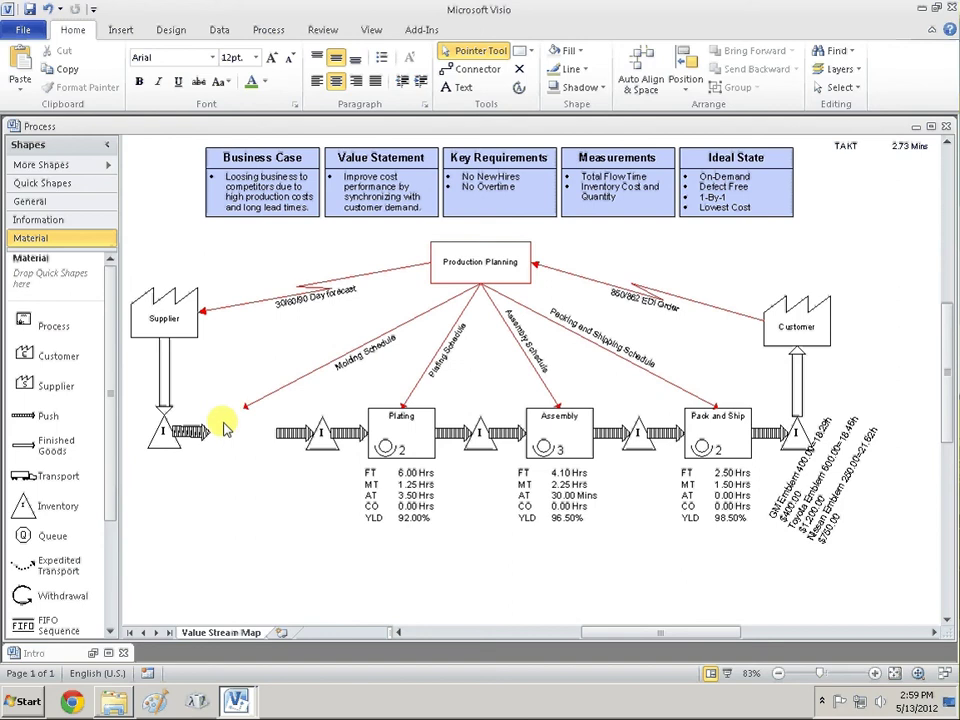
# Open the process properties of Plating and examine its Station TAKT setting and the available time units
pyautogui.click(401, 424)
pyautogui.rightClick(401, 424)
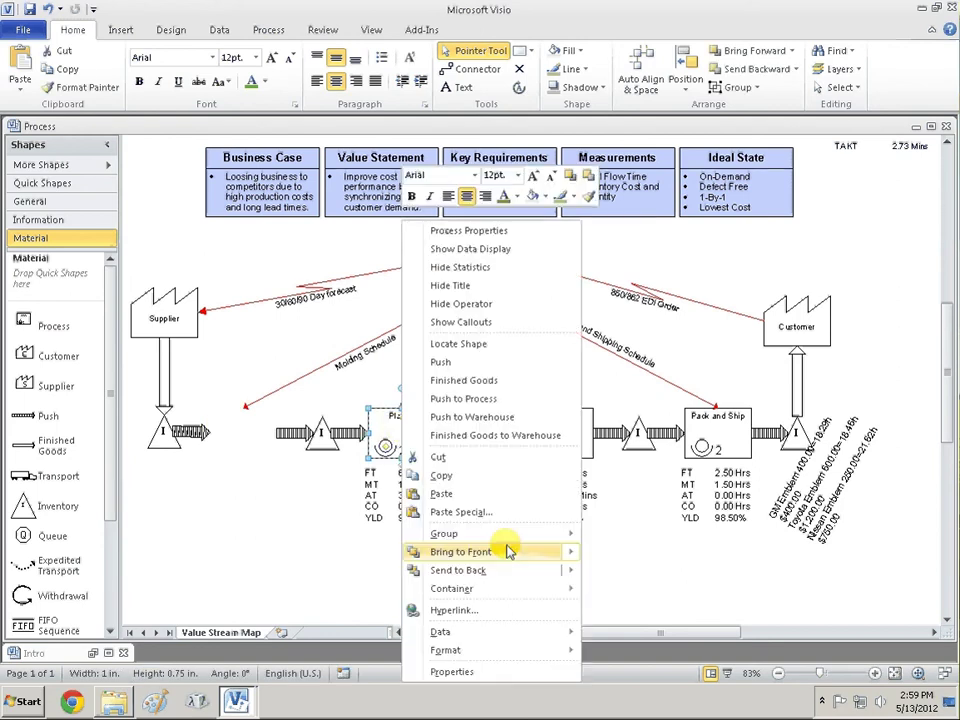
pyautogui.click(450, 231)
pyautogui.click(725, 185)
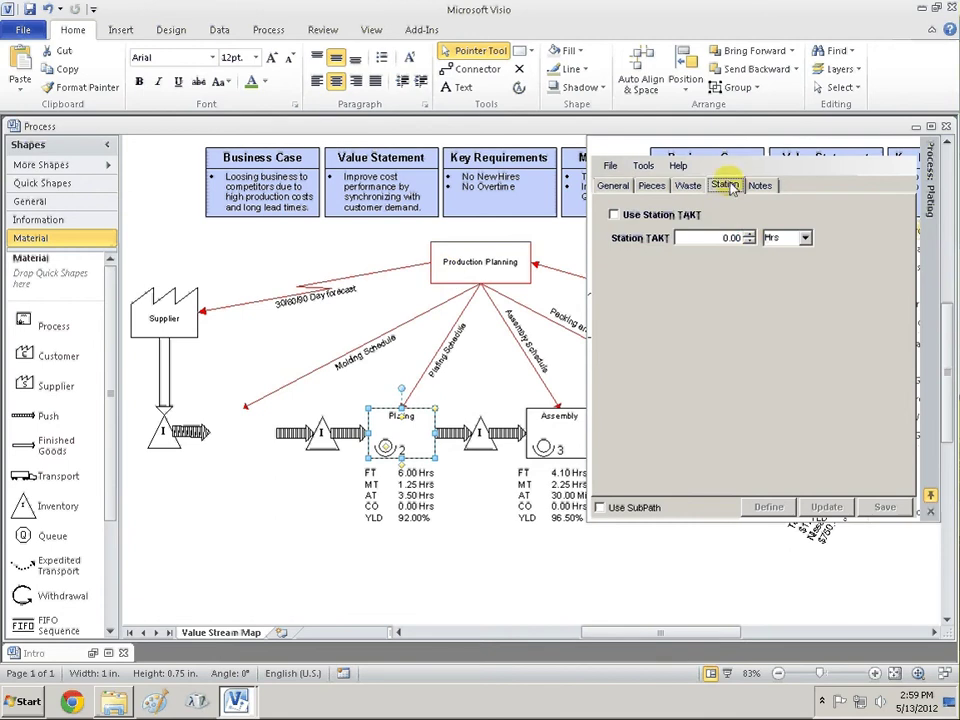
pyautogui.click(749, 233)
pyautogui.click(749, 233)
pyautogui.click(749, 233)
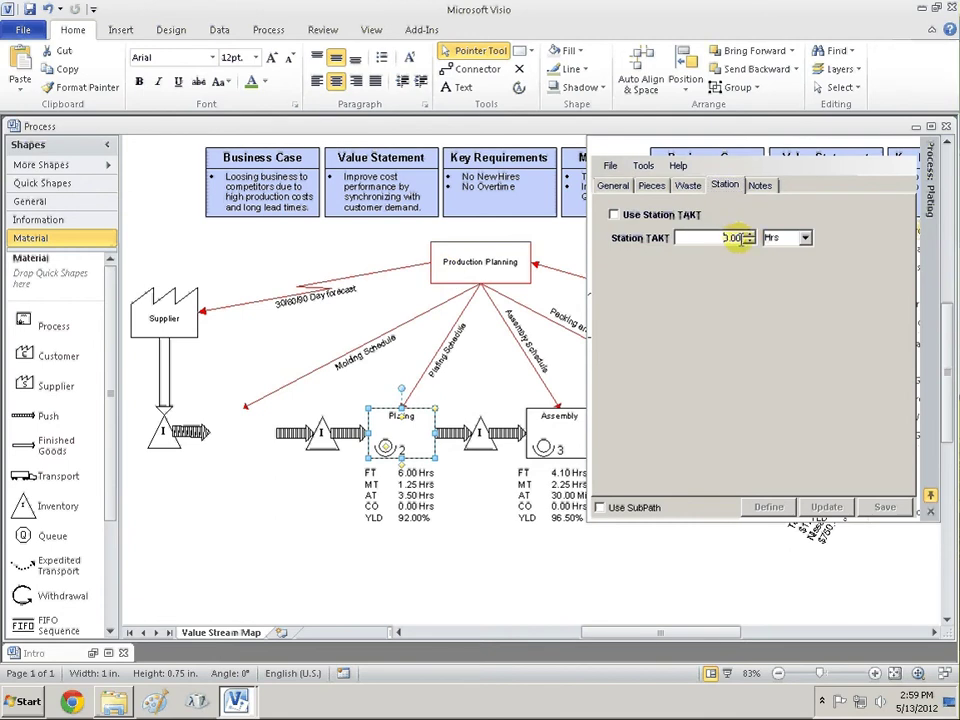
pyautogui.click(749, 233)
pyautogui.click(749, 233)
pyautogui.click(804, 238)
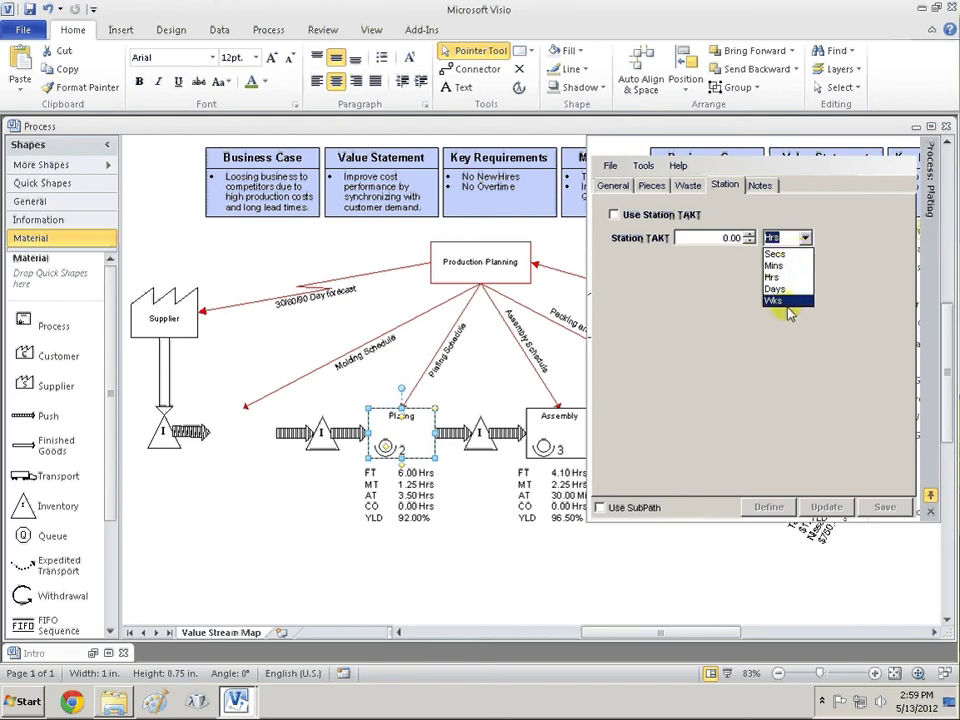
# Set the Station TAKT of Plating to 1.00 Hrs and turn on Use Station TAKT
pyautogui.click(747, 238)
pyautogui.click(748, 241)
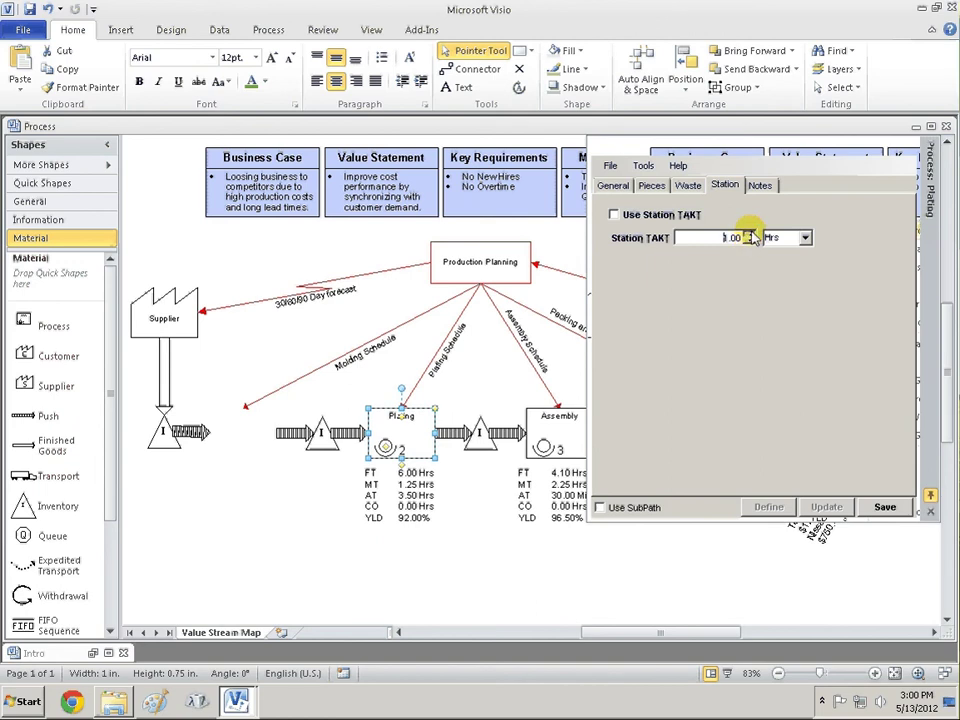
pyautogui.click(748, 241)
pyautogui.click(748, 241)
pyautogui.click(748, 241)
pyautogui.click(613, 215)
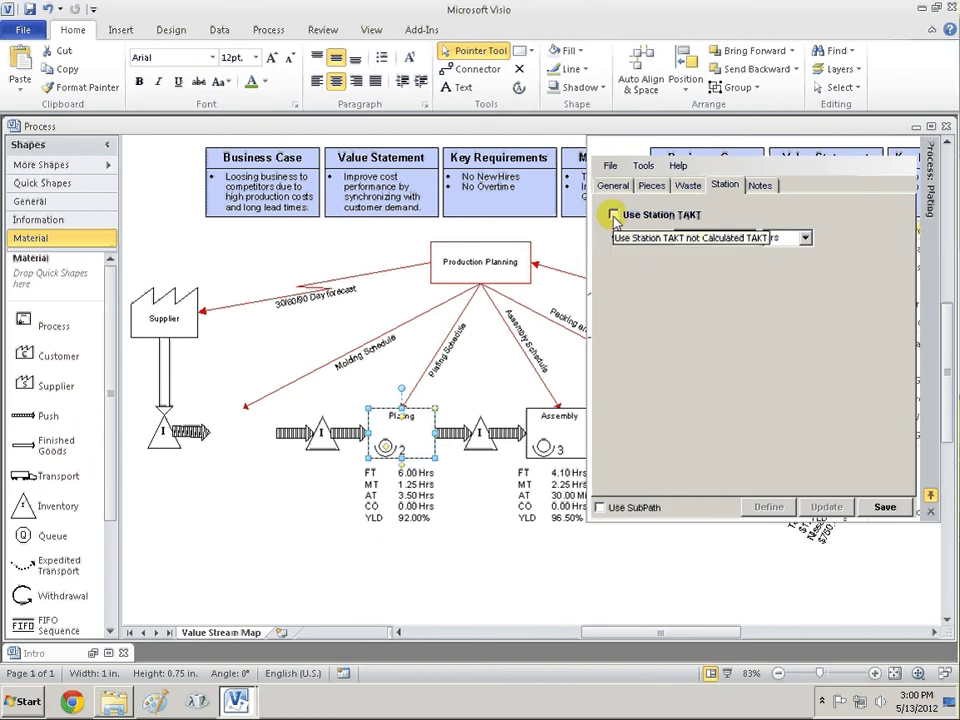
pyautogui.click(613, 215)
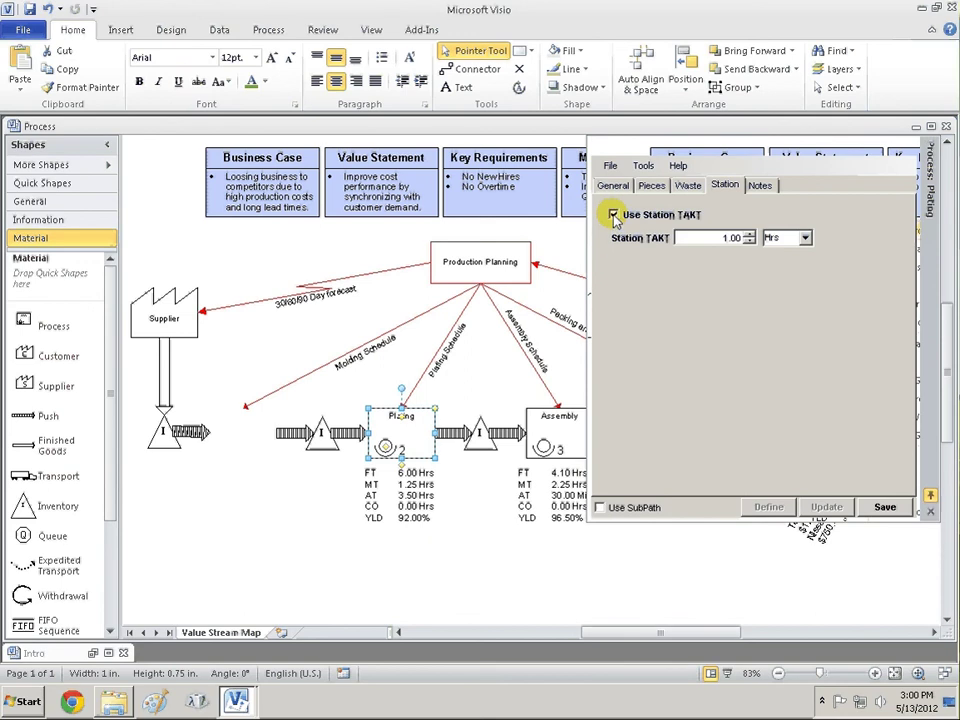
# Replace the placeholder in the process notes of Plating with "Here is my note."
pyautogui.click(758, 185)
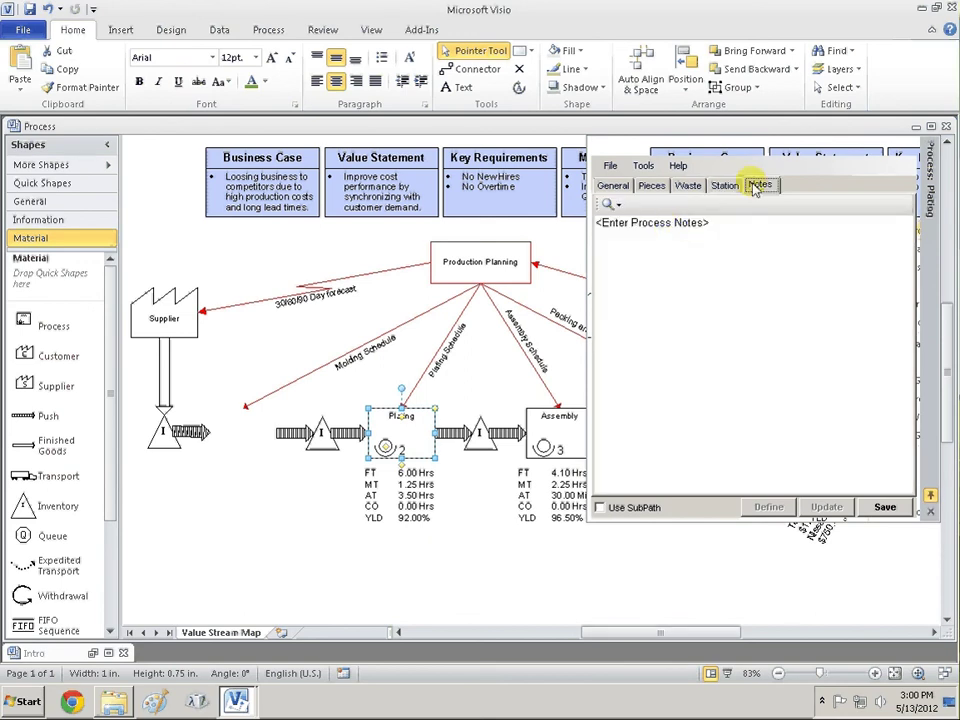
pyautogui.tripleClick(700, 222)
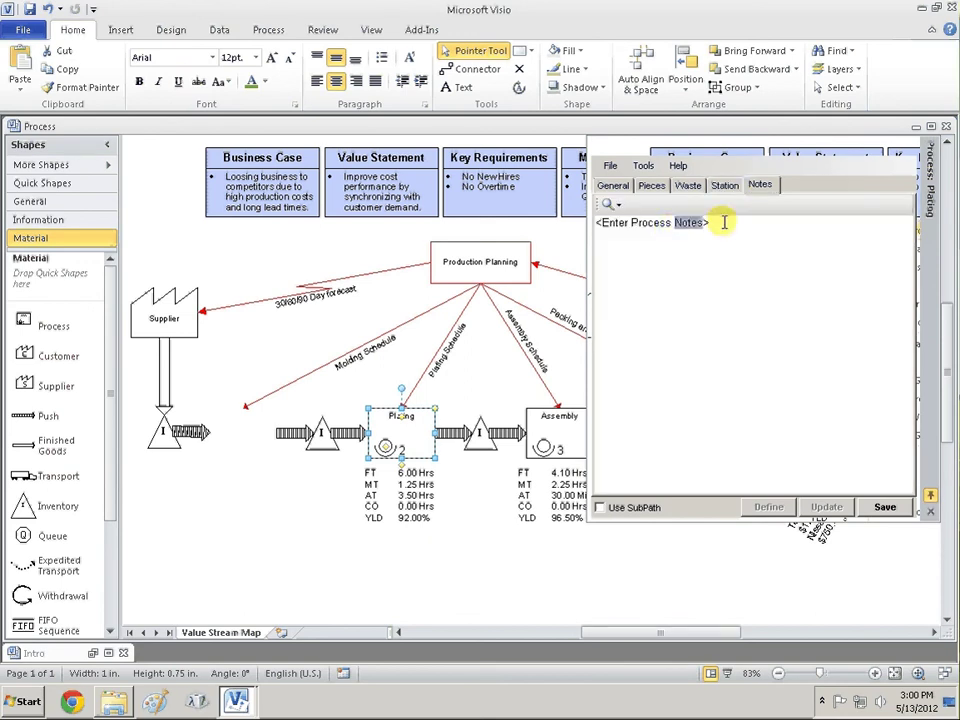
pyautogui.write('Her')
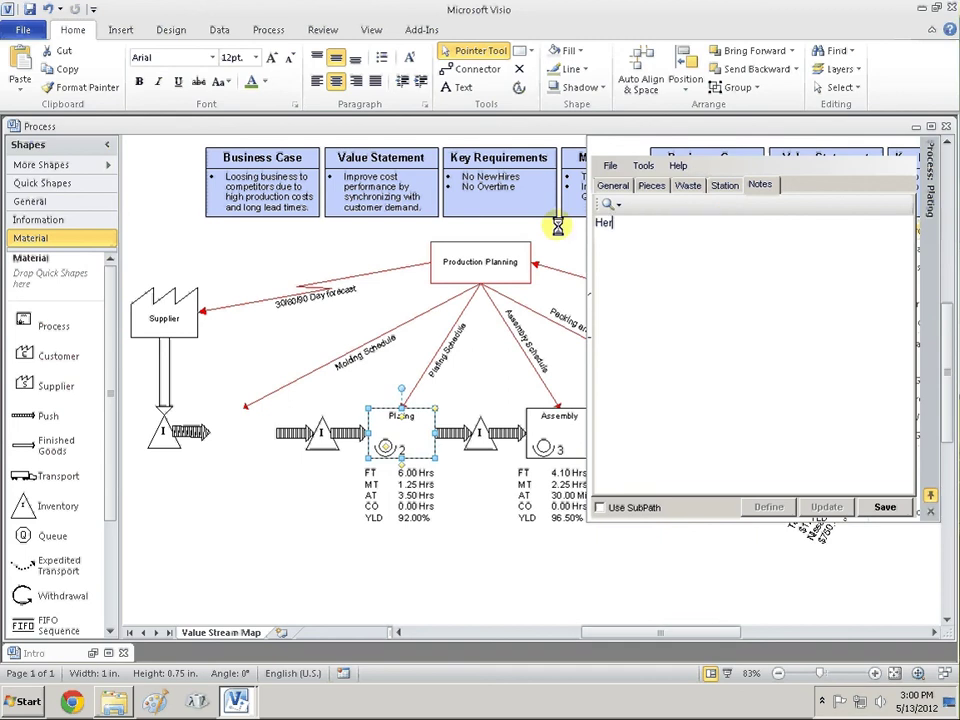
pyautogui.write('e is my note.')
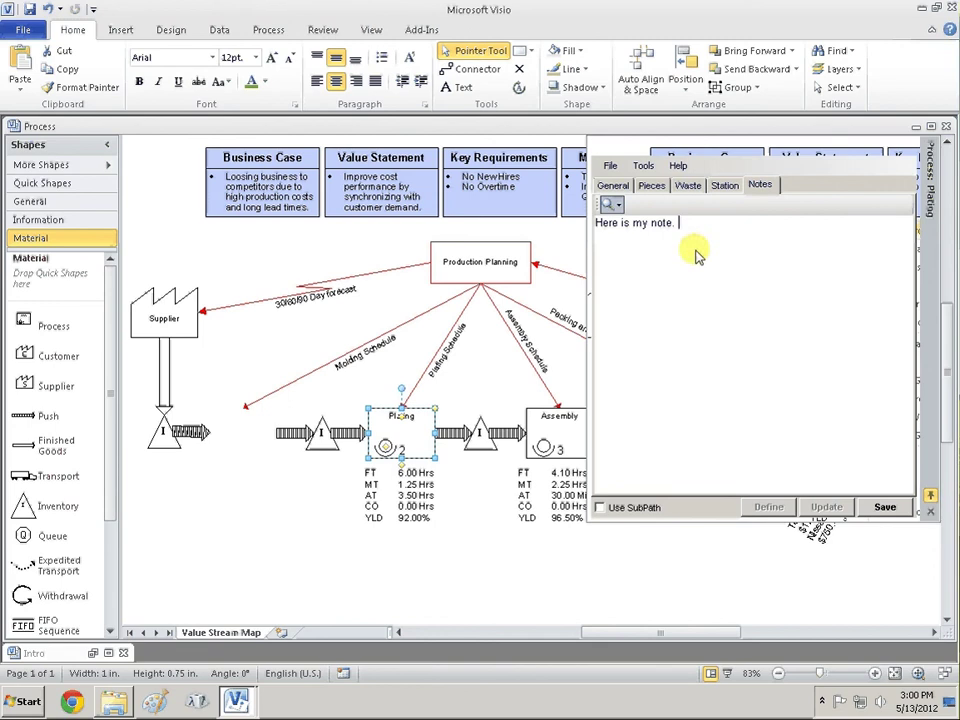
# Decline linking Plating to a SubPath and close its process properties without saving the changes
pyautogui.click(599, 508)
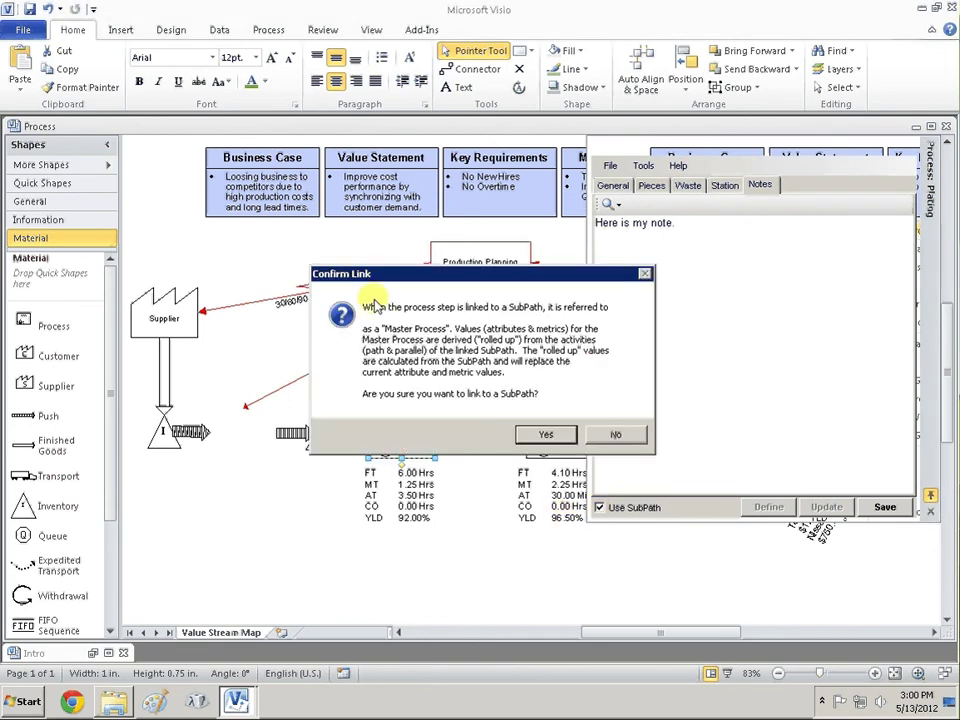
pyautogui.click(604, 436)
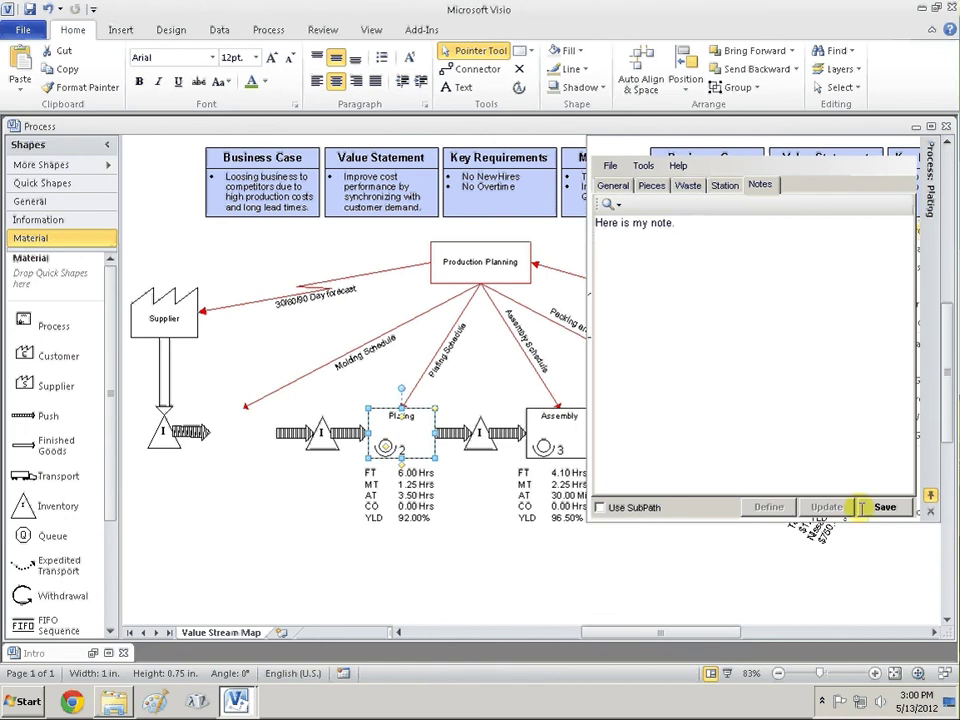
pyautogui.click(928, 510)
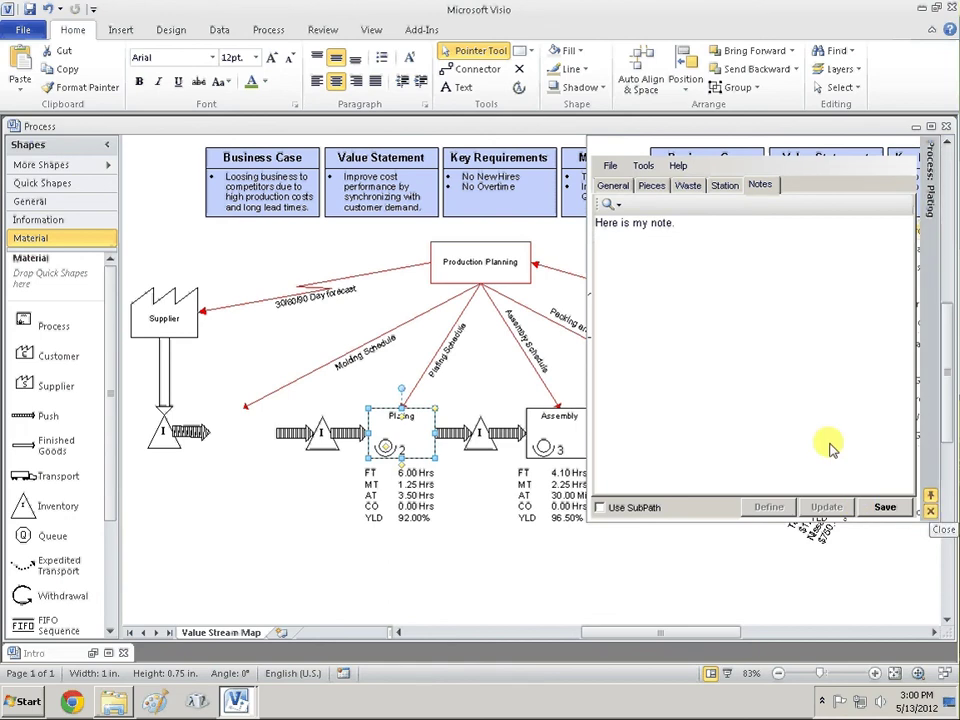
pyautogui.click(620, 188)
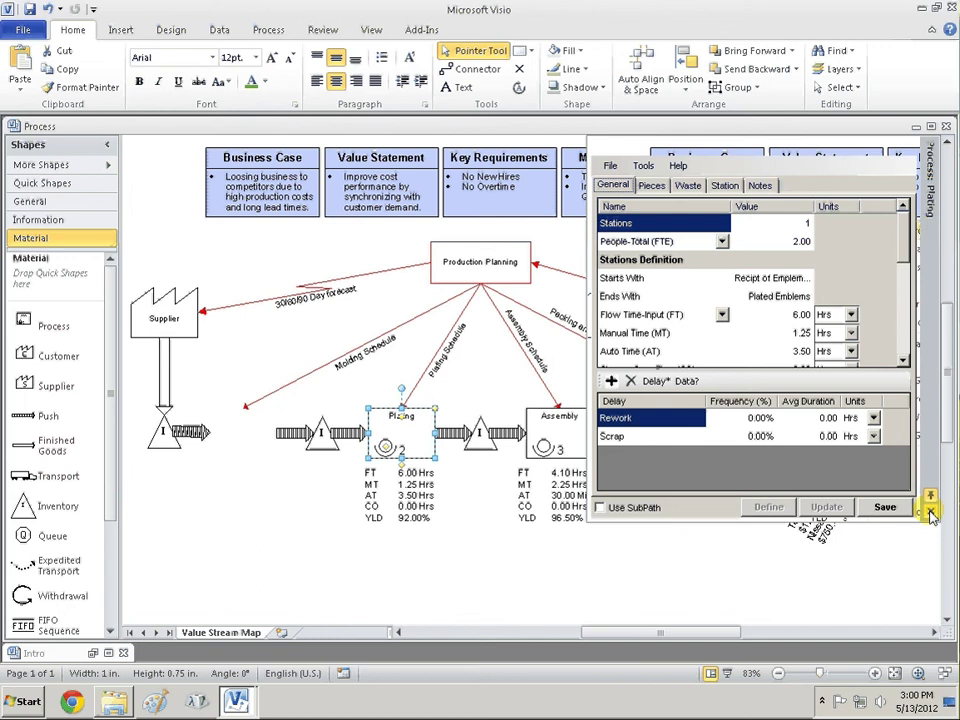
pyautogui.click(930, 512)
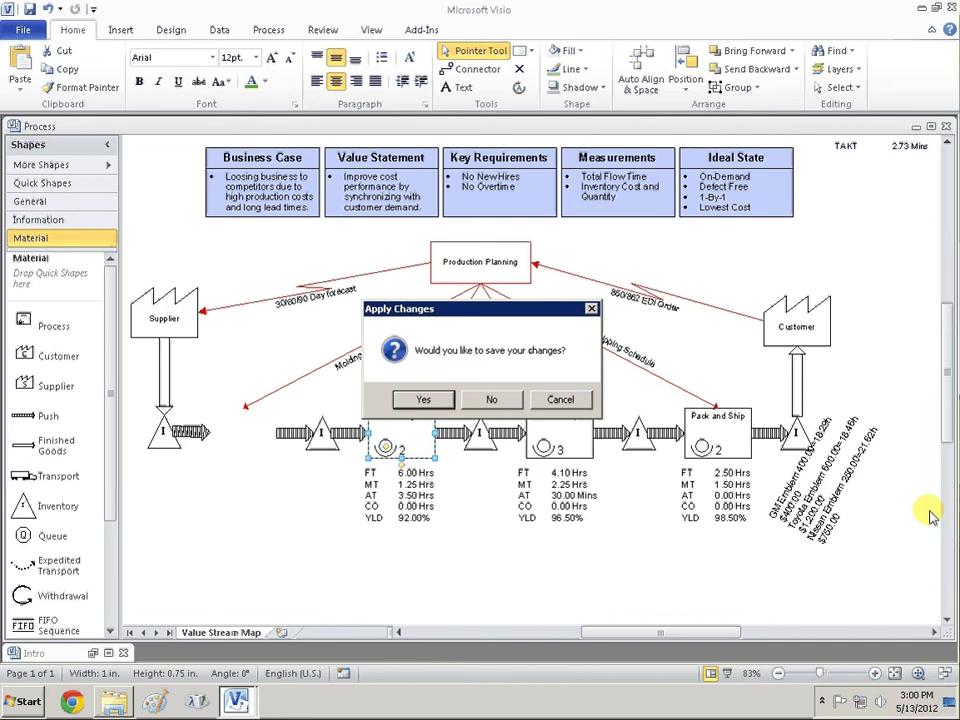
pyautogui.click(490, 400)
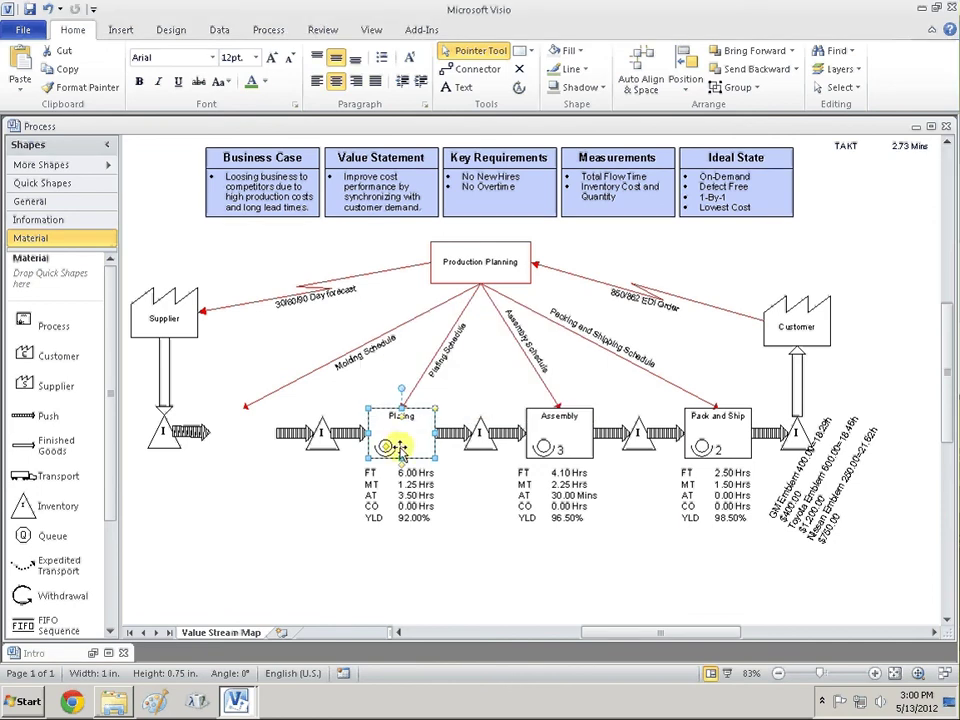
# Add a new Process shape in the empty area of the map below Plating
pyautogui.scroll(-3, 478, 497)
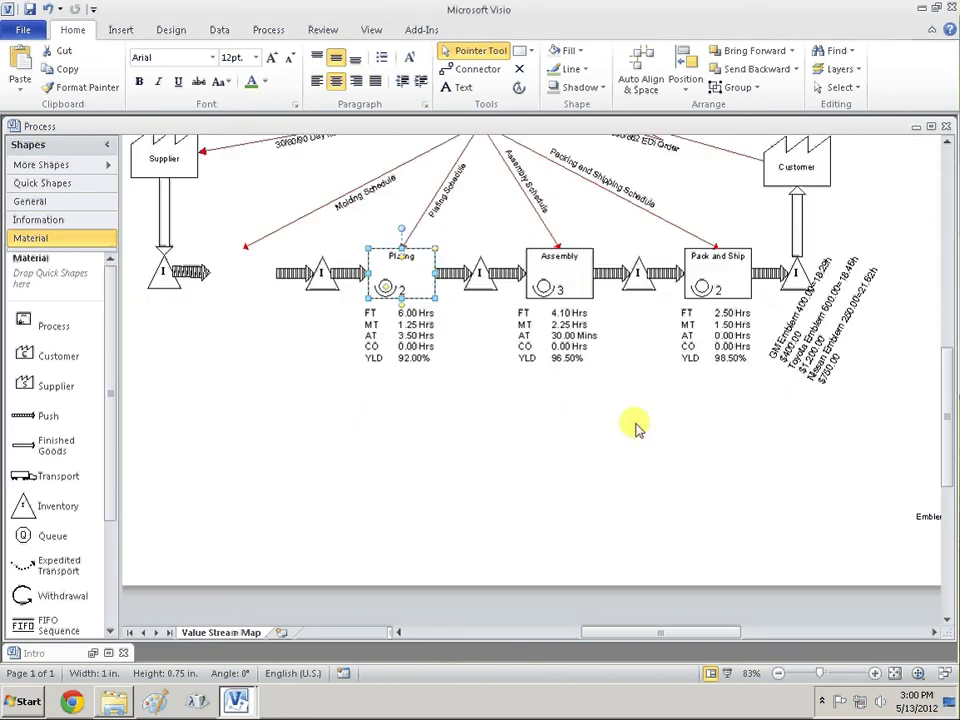
pyautogui.scroll(-1, 635, 425)
pyautogui.click(29, 320)
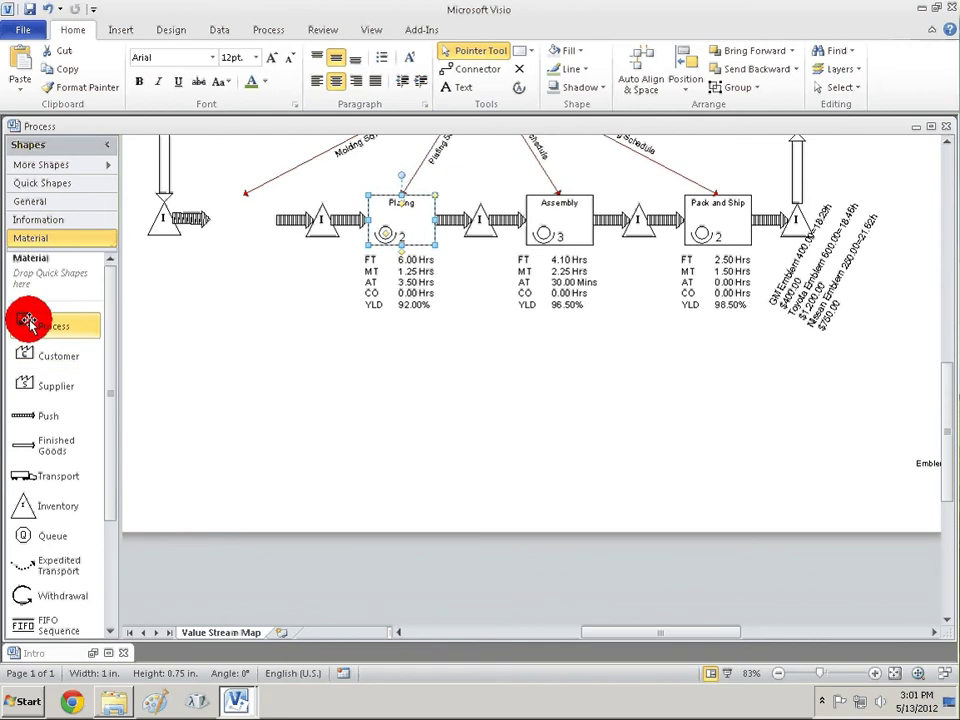
pyautogui.moveTo(29, 320); pyautogui.dragTo(381, 418)
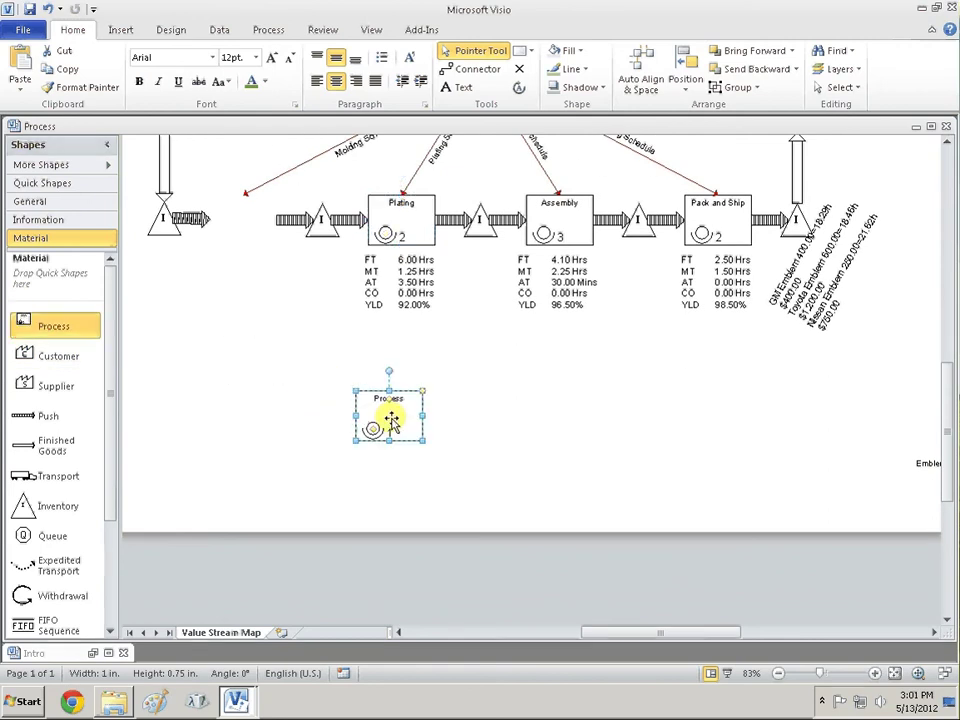
pyautogui.click(456, 418)
# Rename the new process shape below Plating to "Name of process"
pyautogui.doubleClick(392, 405)
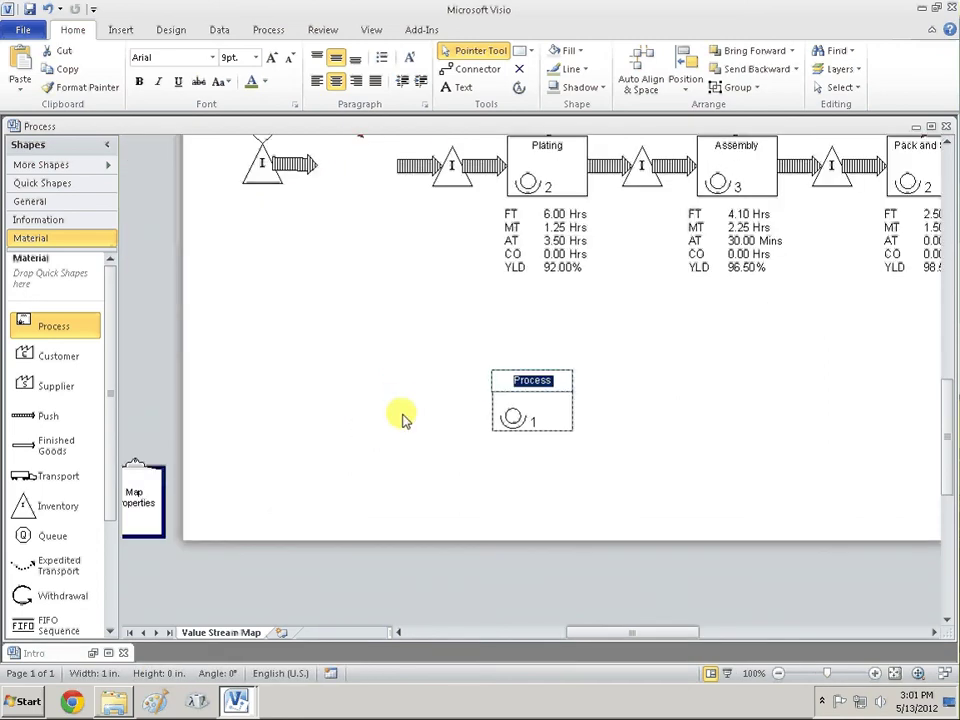
pyautogui.write('Name of ')
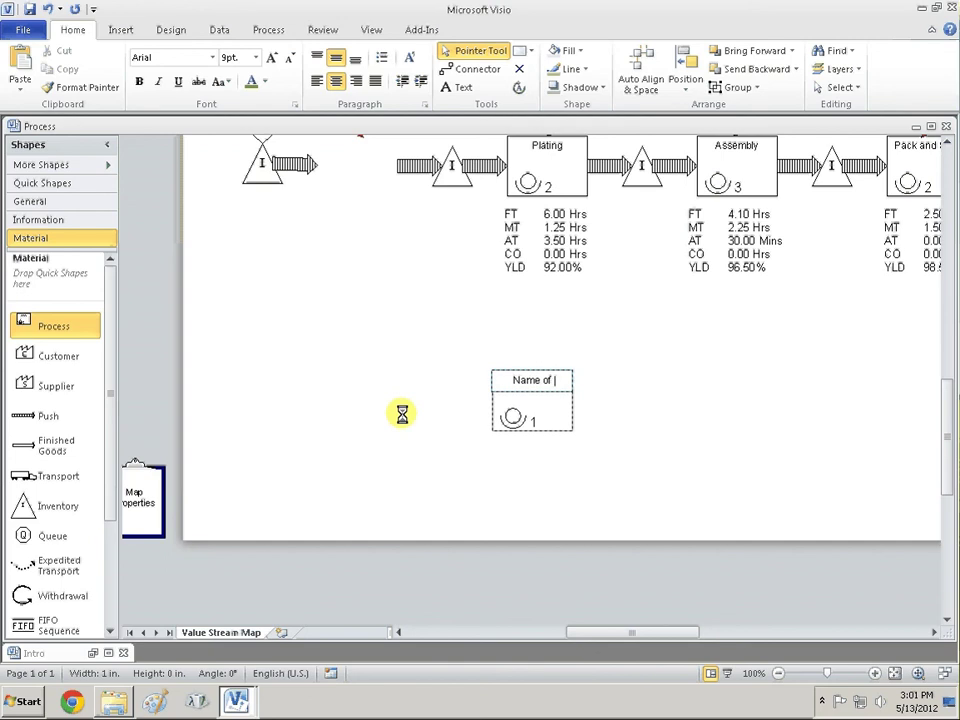
pyautogui.write('process')
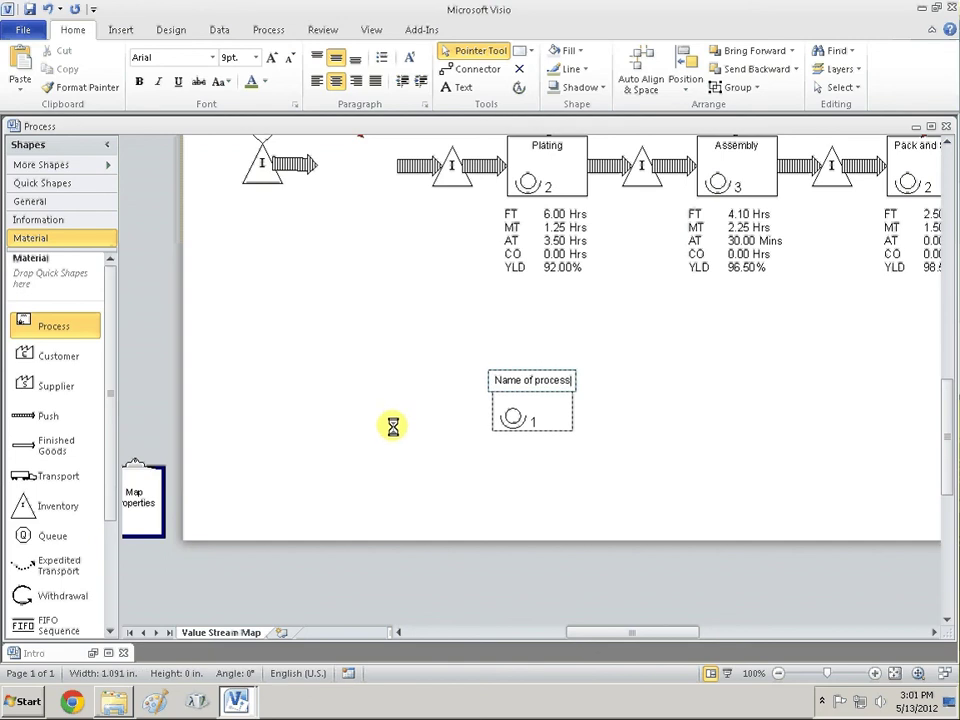
pyautogui.click(436, 420)
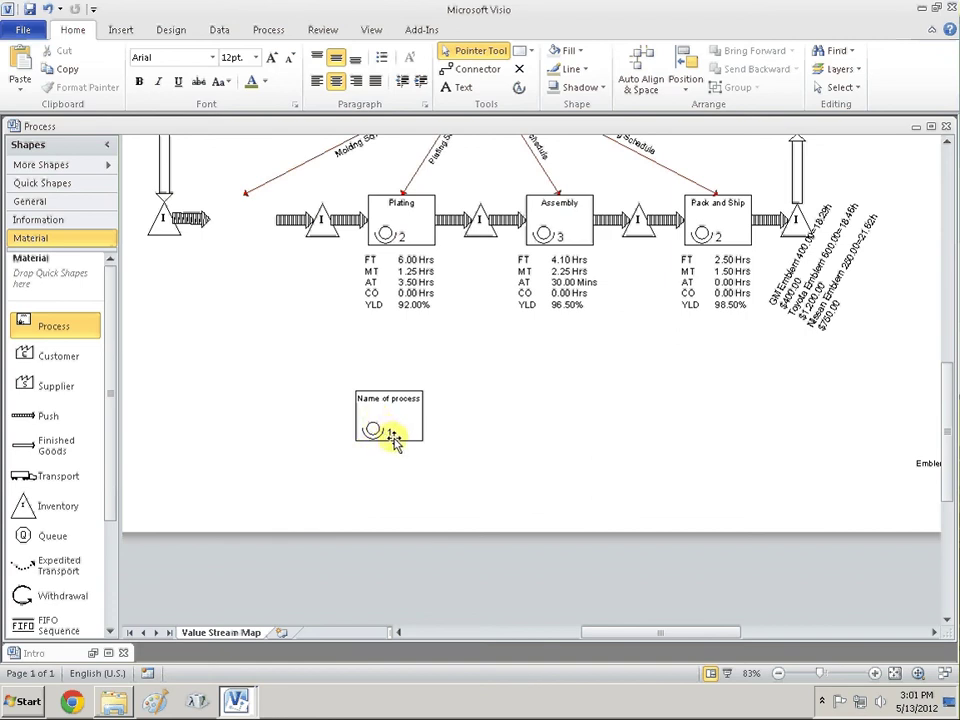
# Show the statistics of the "Name of process" shape
pyautogui.doubleClick(403, 428)
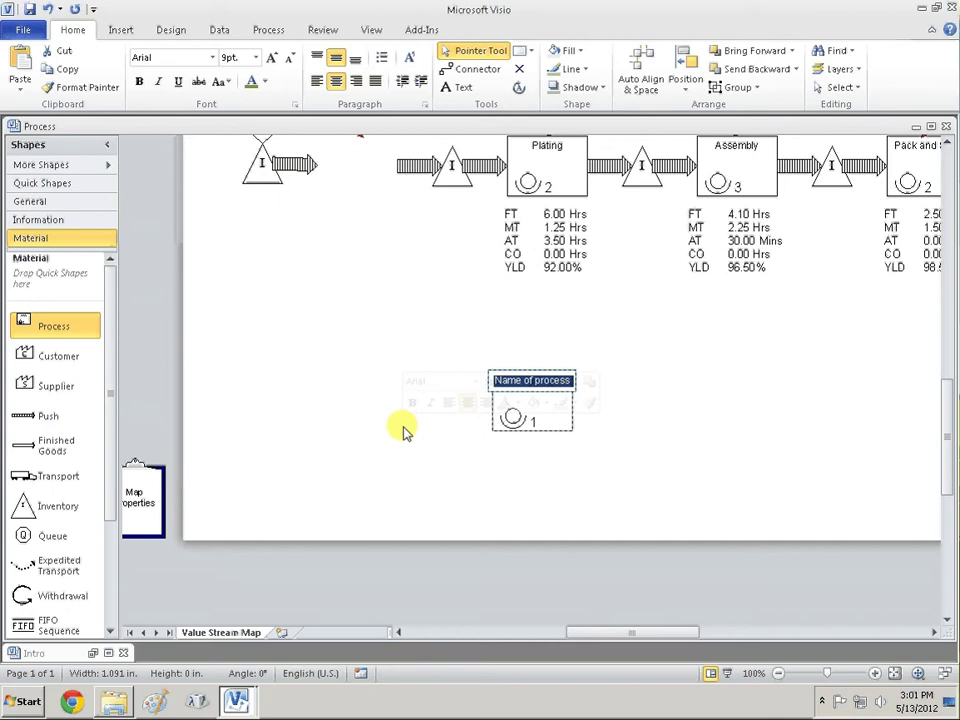
pyautogui.click(536, 476)
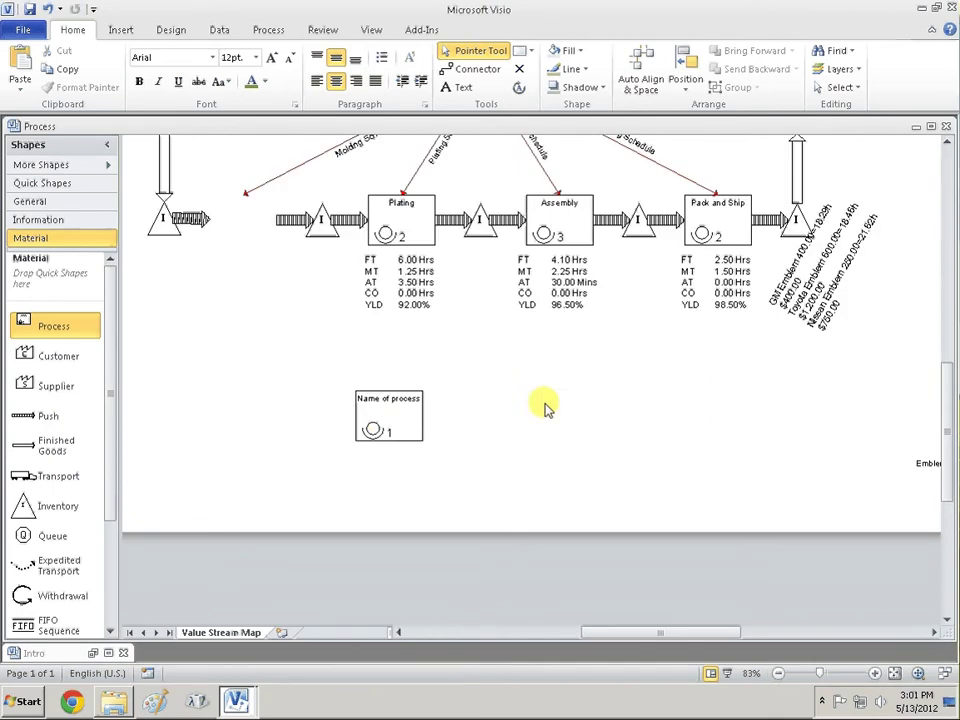
pyautogui.doubleClick(397, 422)
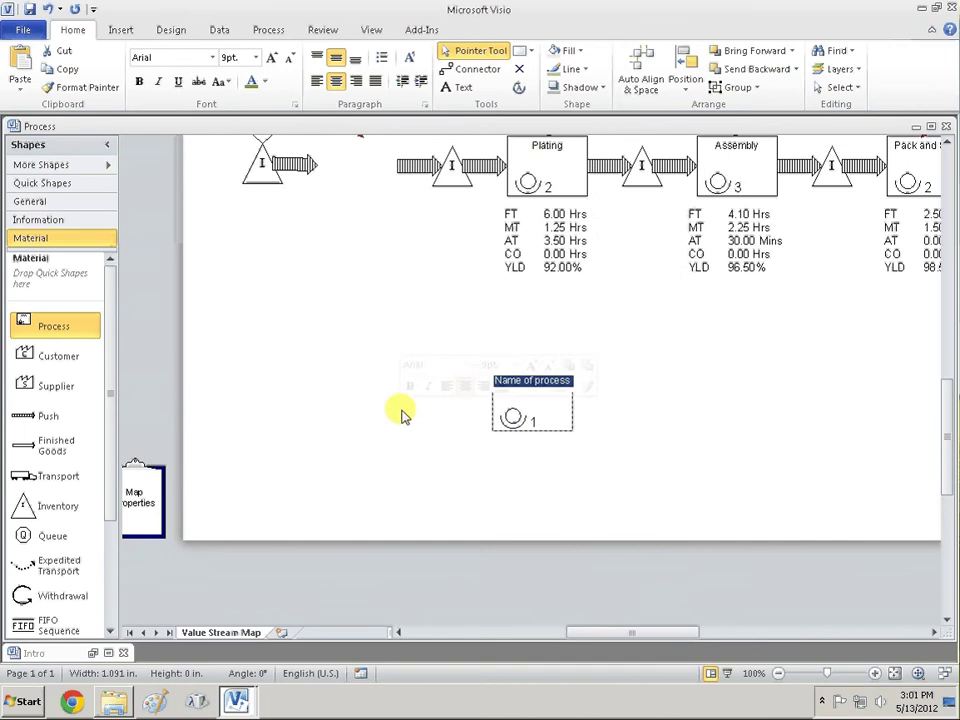
pyautogui.rightClick(530, 392)
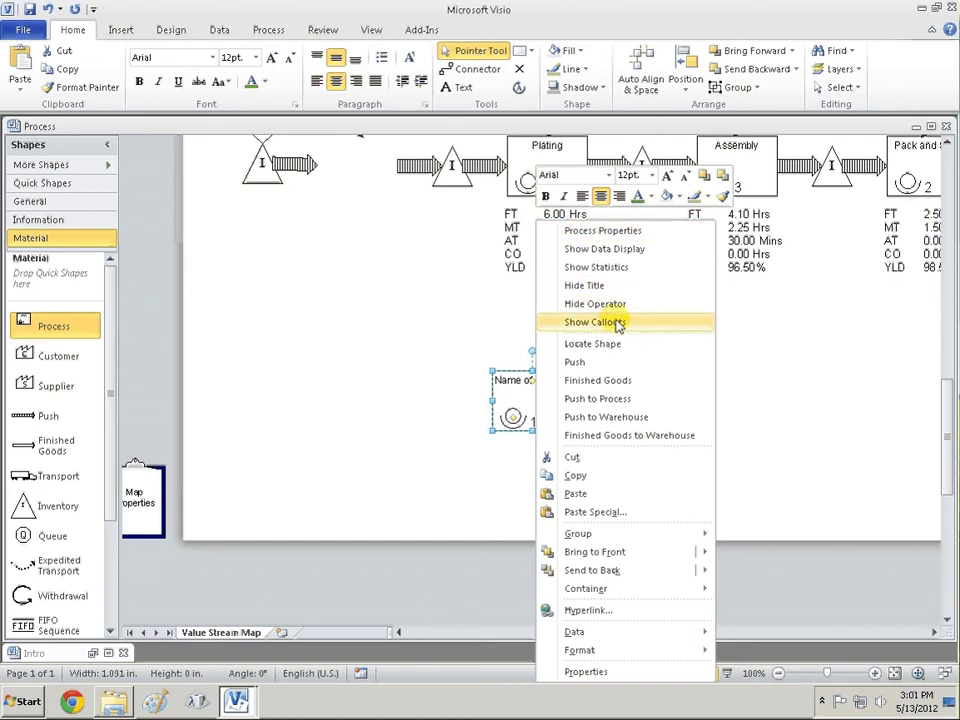
pyautogui.click(633, 267)
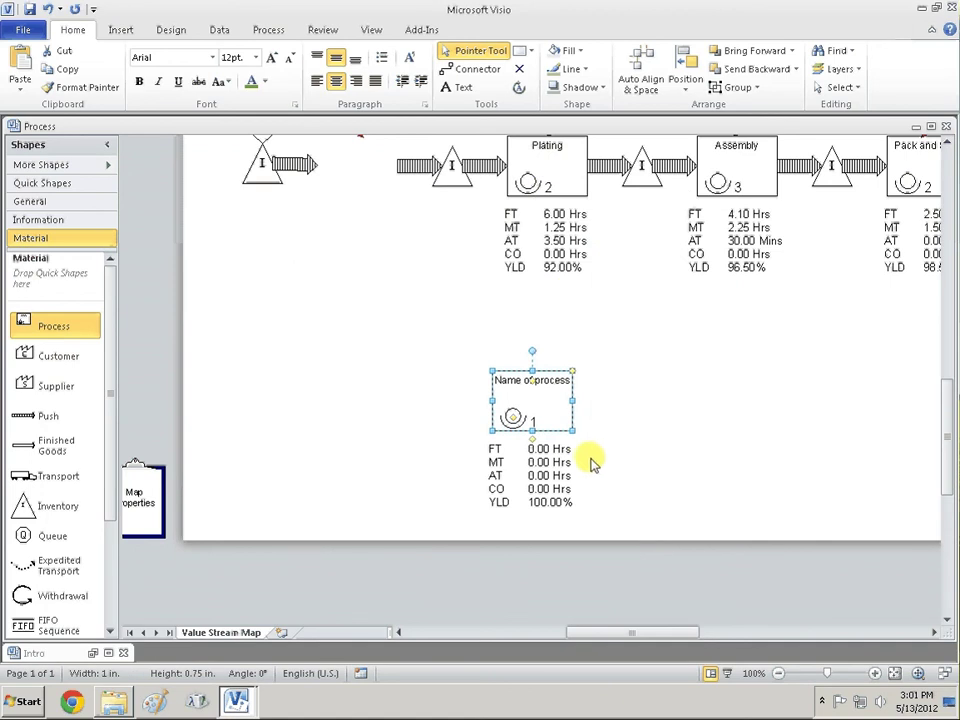
# Hide the statistics of the "Name of process" shape
pyautogui.click(555, 240)
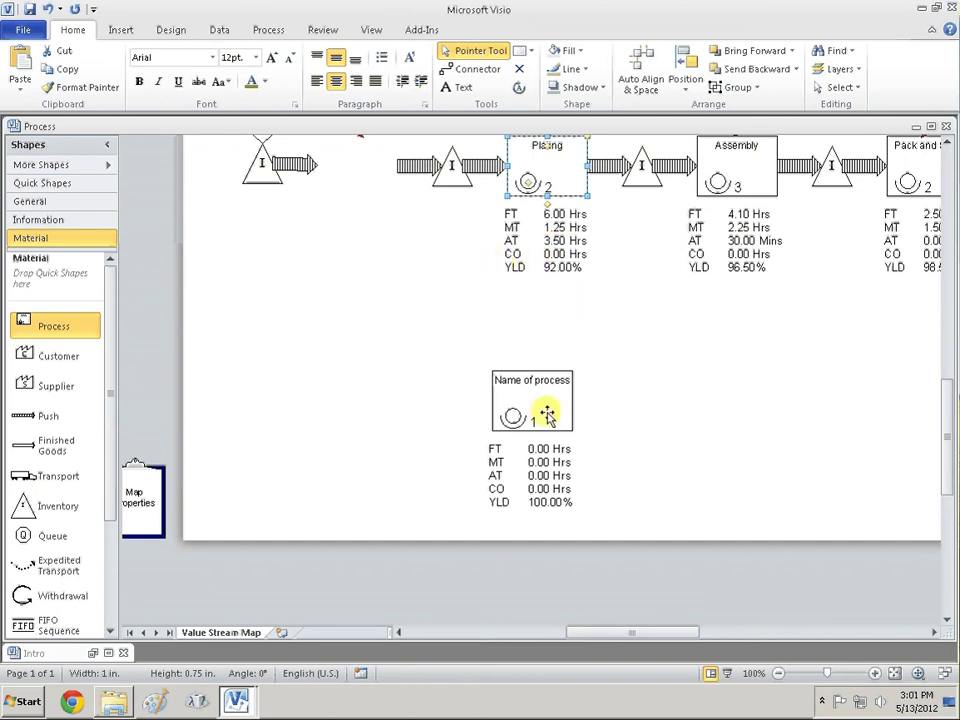
pyautogui.click(527, 412)
pyautogui.rightClick(527, 412)
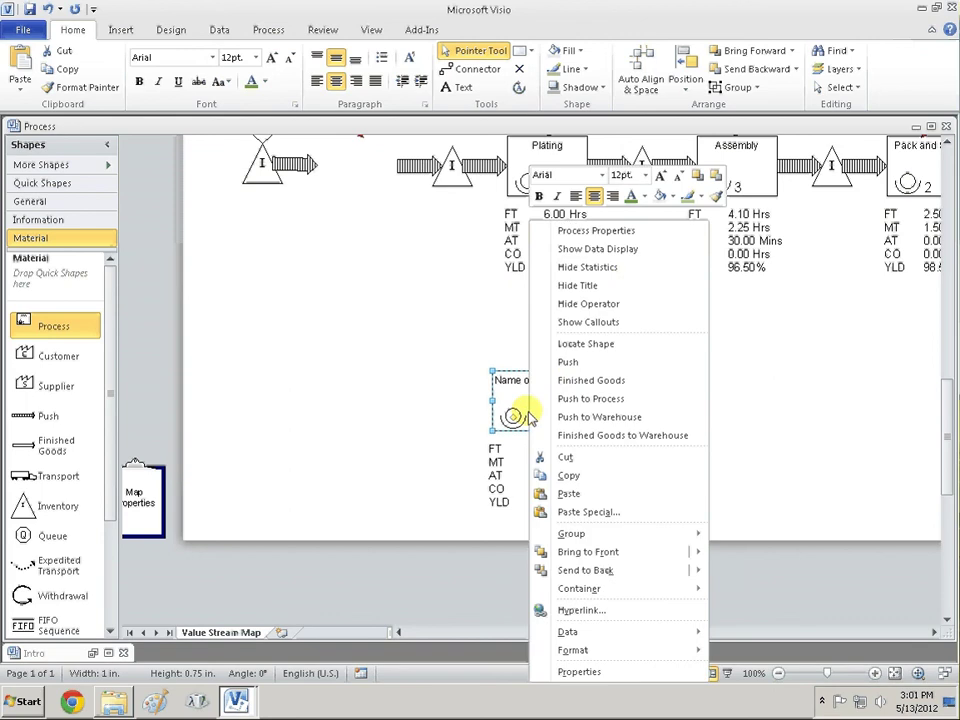
pyautogui.click(585, 267)
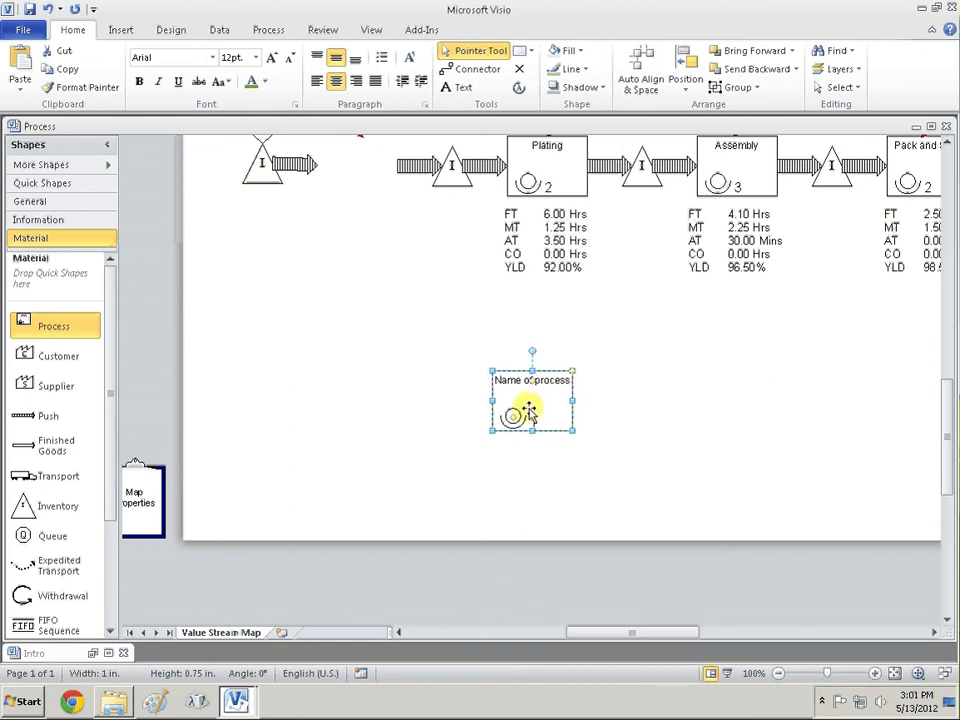
# Hide the title of the "Name of process" shape and show it again
pyautogui.rightClick(530, 405)
pyautogui.click(575, 284)
pyautogui.rightClick(545, 400)
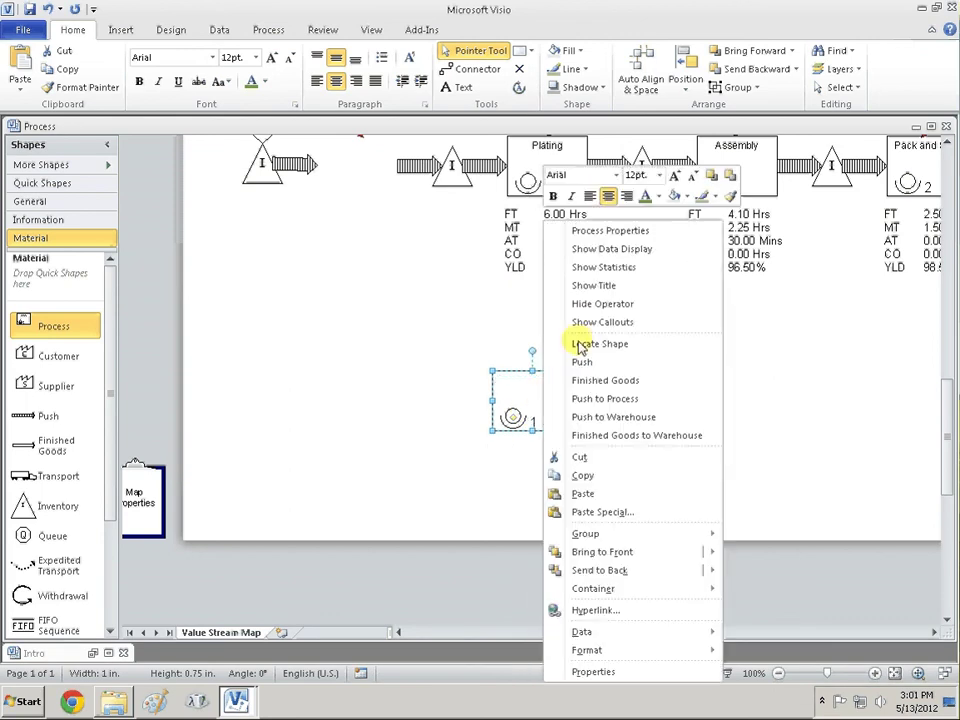
pyautogui.click(585, 285)
# Show the data display of the "Name of process" shape and hide it again
pyautogui.rightClick(536, 386)
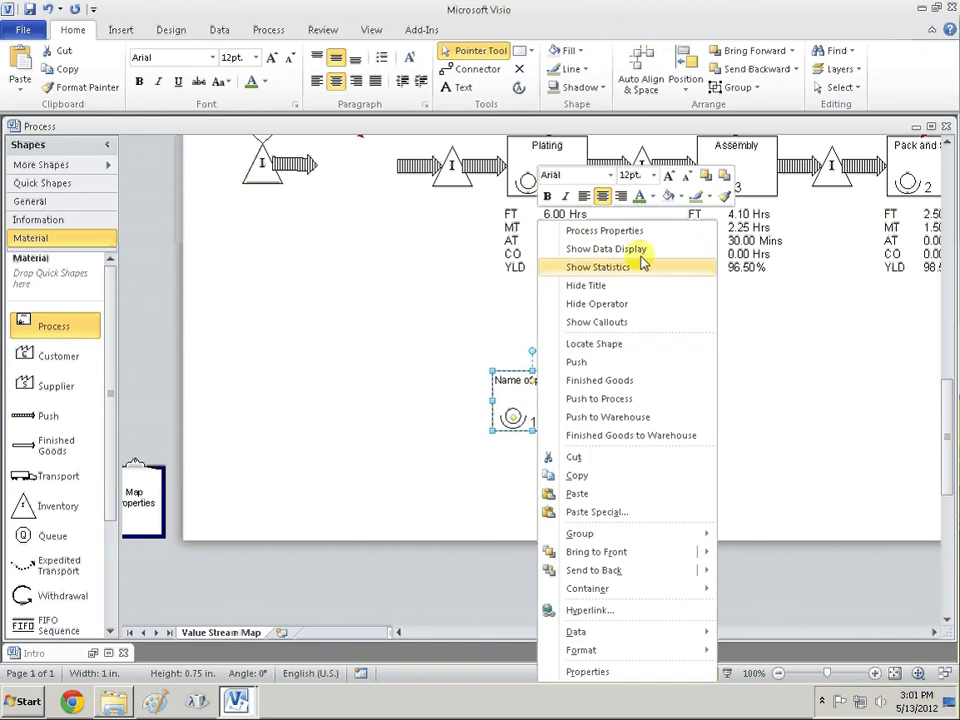
pyautogui.click(647, 249)
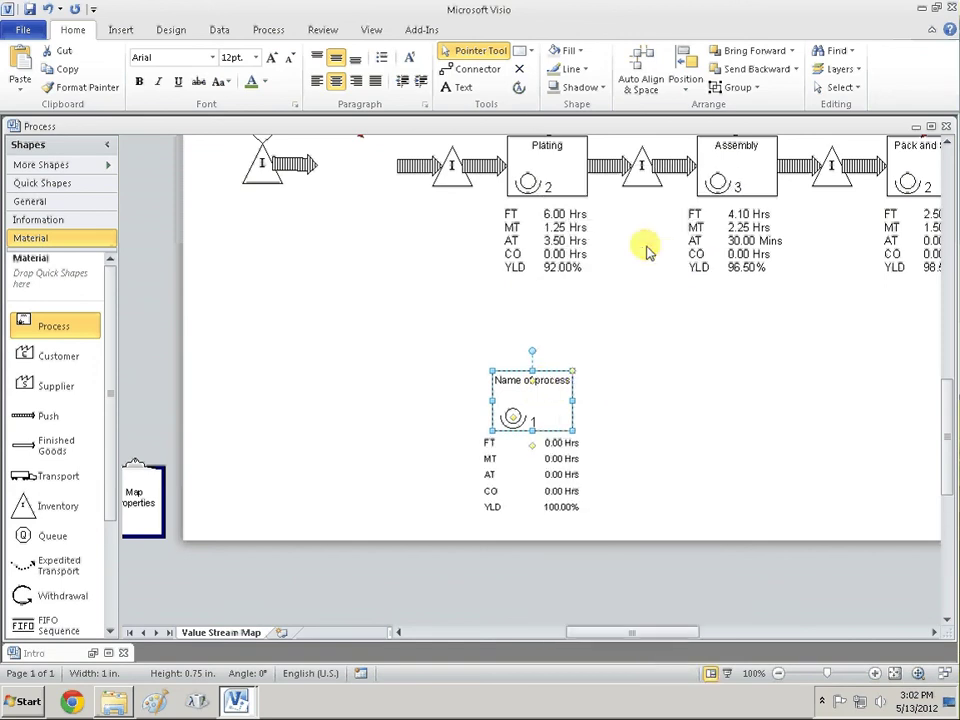
pyautogui.rightClick(548, 390)
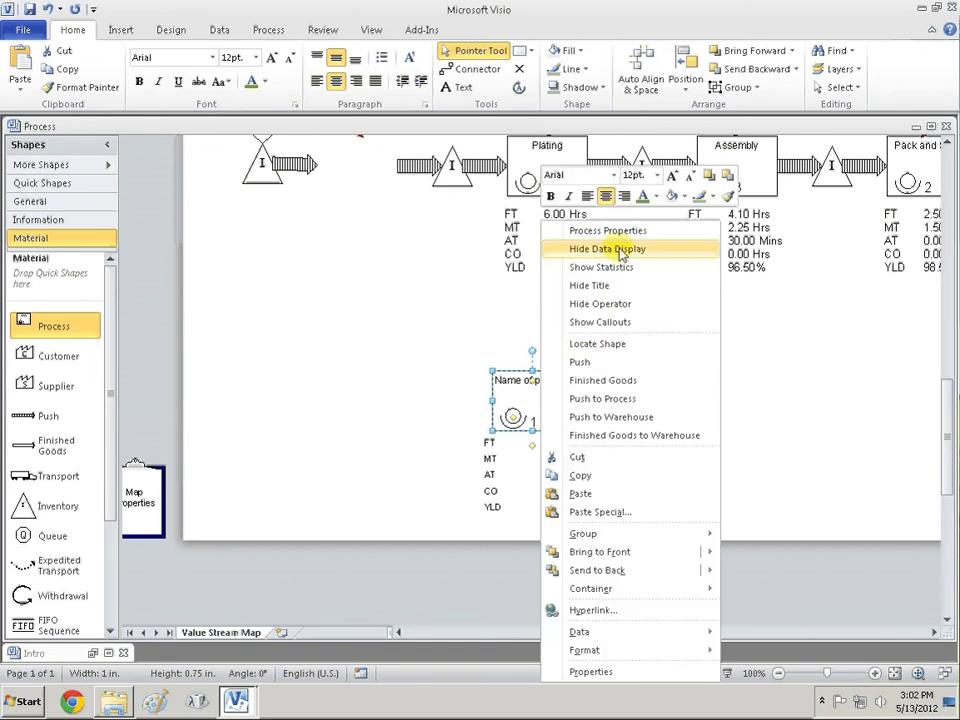
pyautogui.click(620, 249)
# Add a Push arrow and a Finished Goods arrow starting from "Name of process"
pyautogui.rightClick(555, 405)
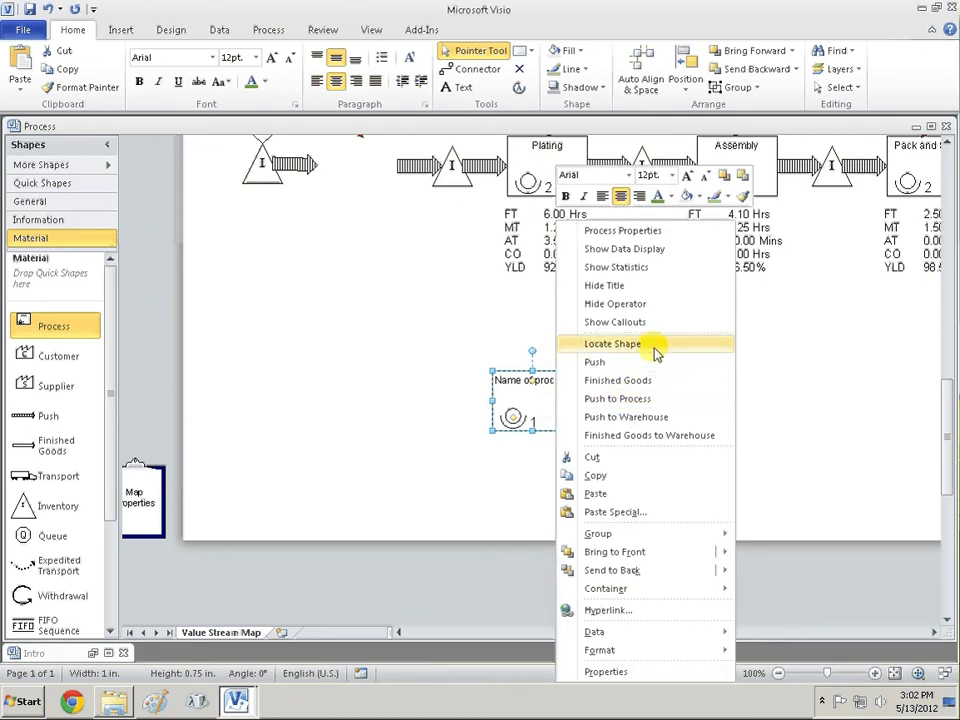
pyautogui.click(648, 363)
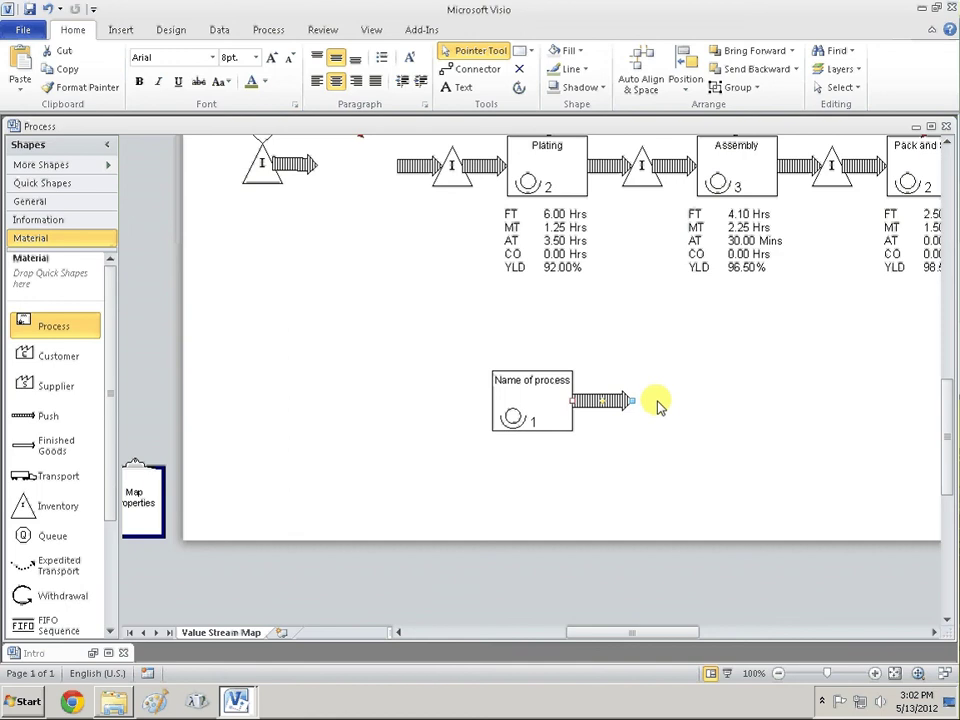
pyautogui.rightClick(560, 405)
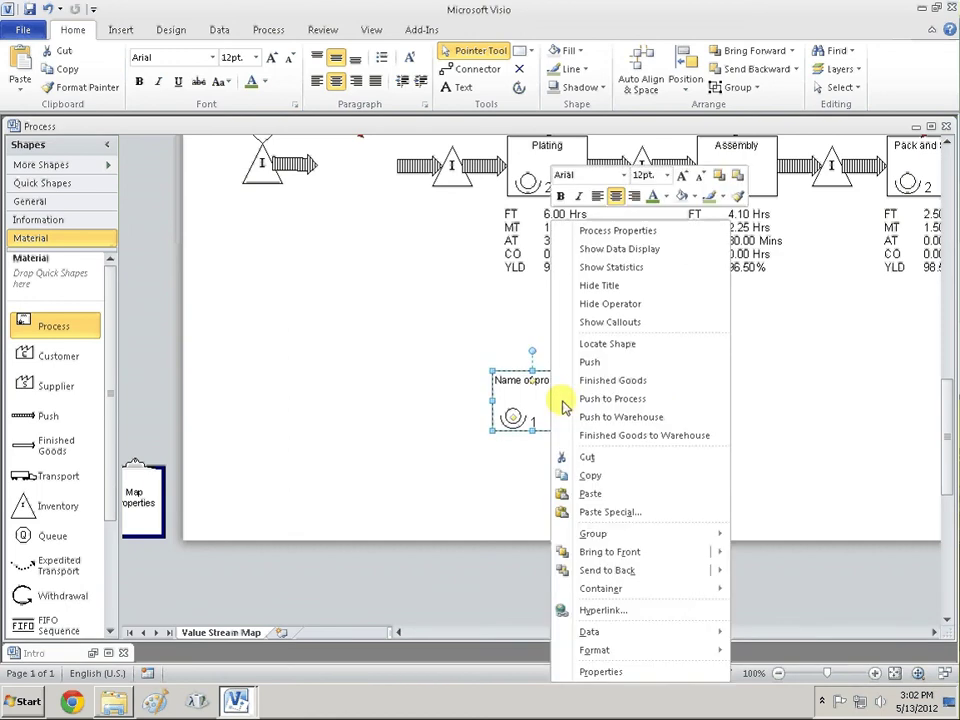
pyautogui.click(579, 380)
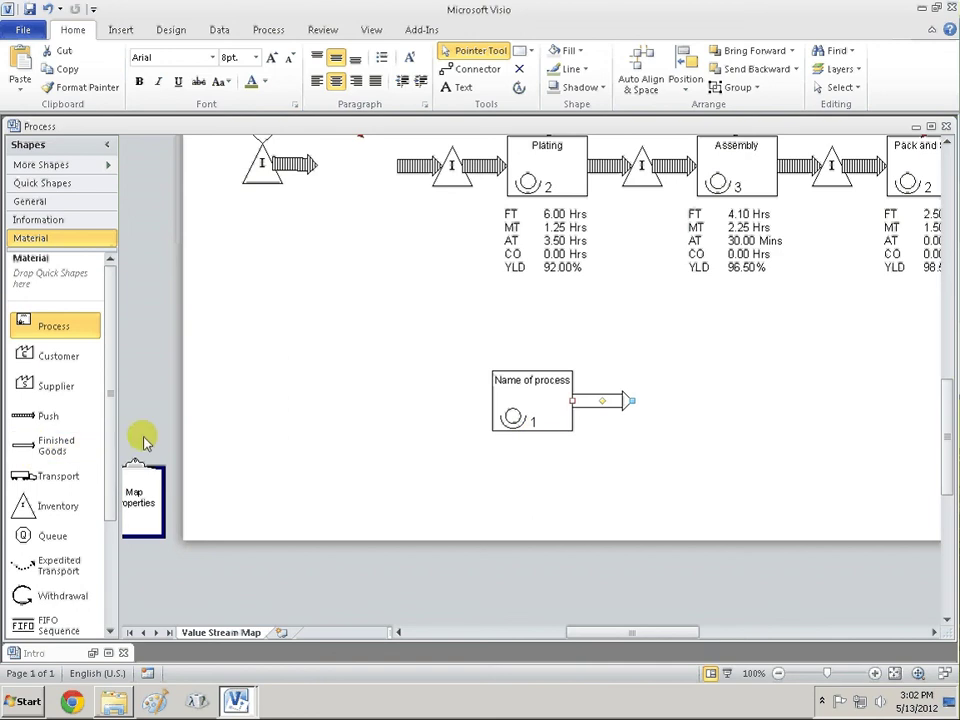
# Use Push to Process on "Name of process" to add a following process with an inventory in between
pyautogui.rightClick(537, 397)
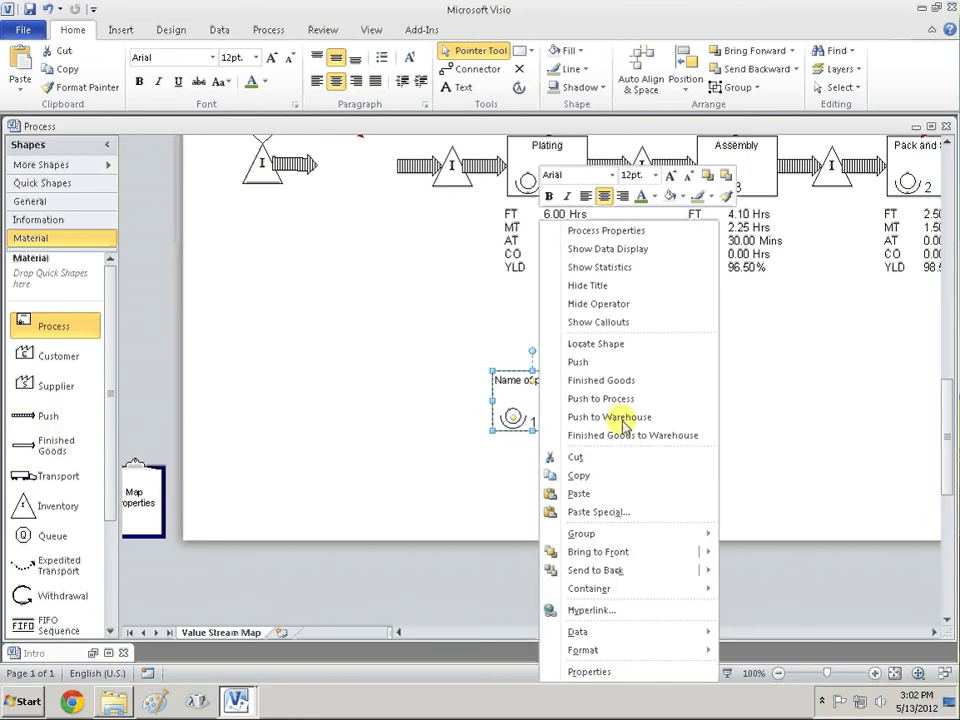
pyautogui.click(590, 398)
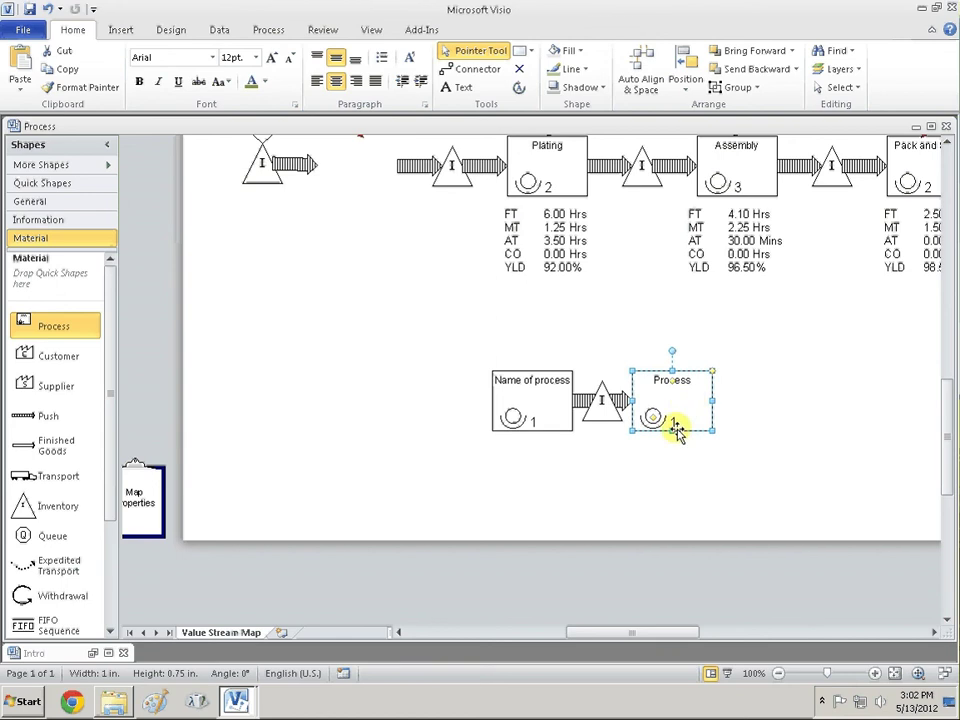
pyautogui.click(609, 420)
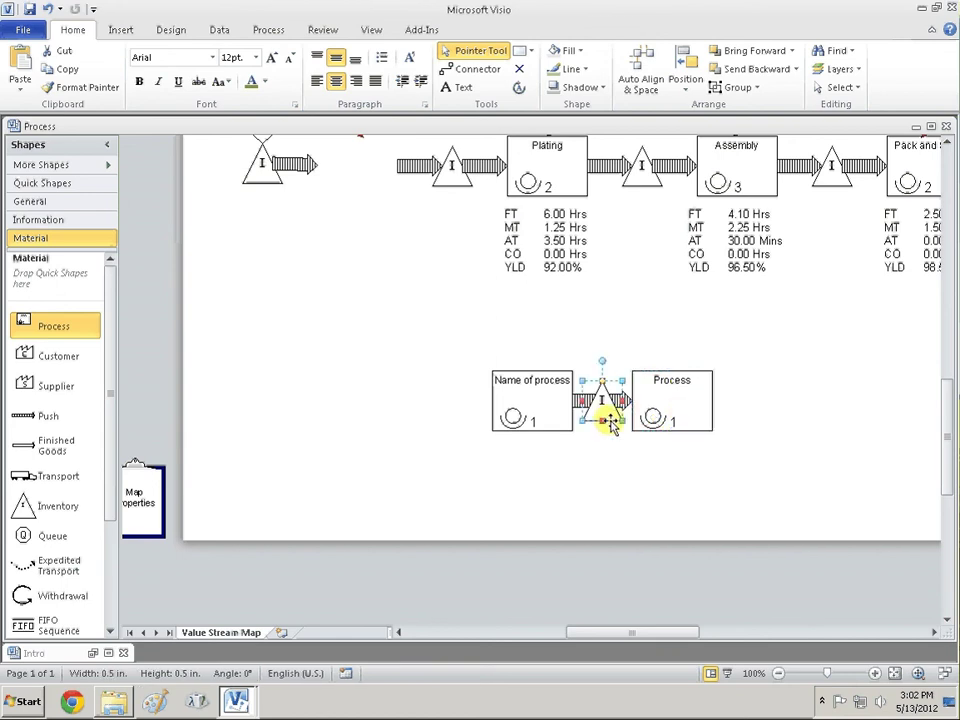
pyautogui.click(670, 412)
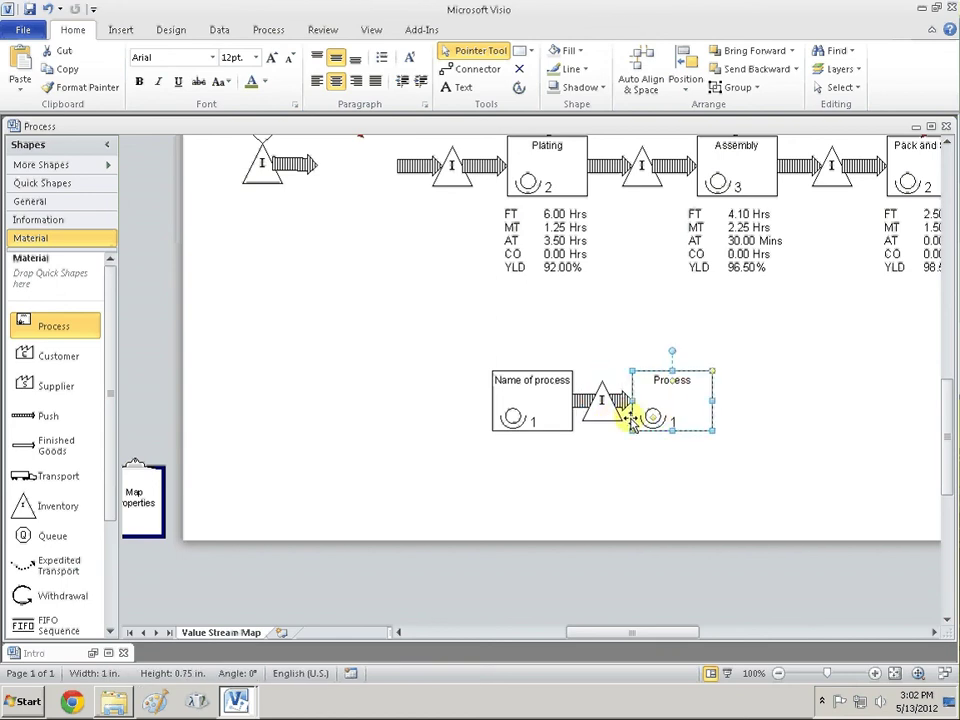
# Add two warehouses after "Name of process", one with Push to Warehouse and one with Finished Goods to Warehouse
pyautogui.rightClick(558, 408)
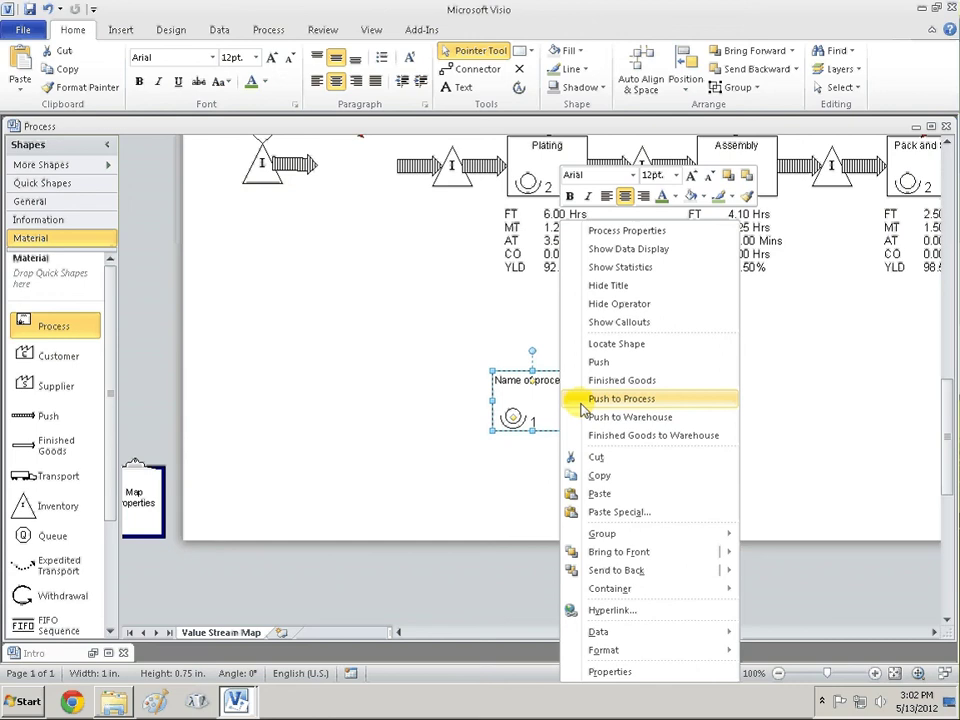
pyautogui.click(662, 416)
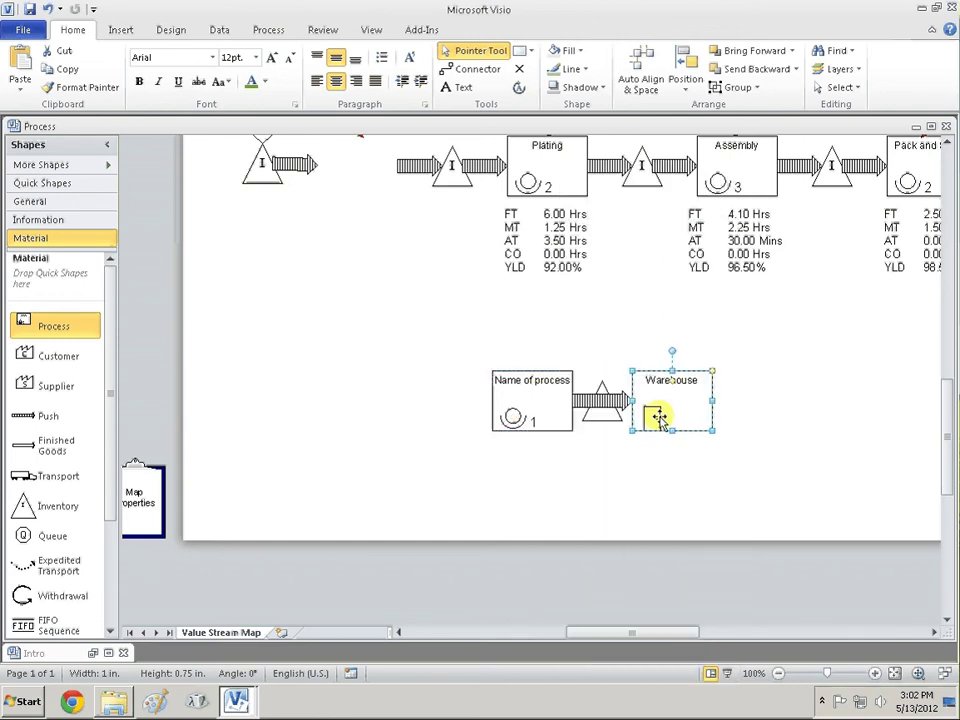
pyautogui.rightClick(574, 404)
pyautogui.rightClick(546, 404)
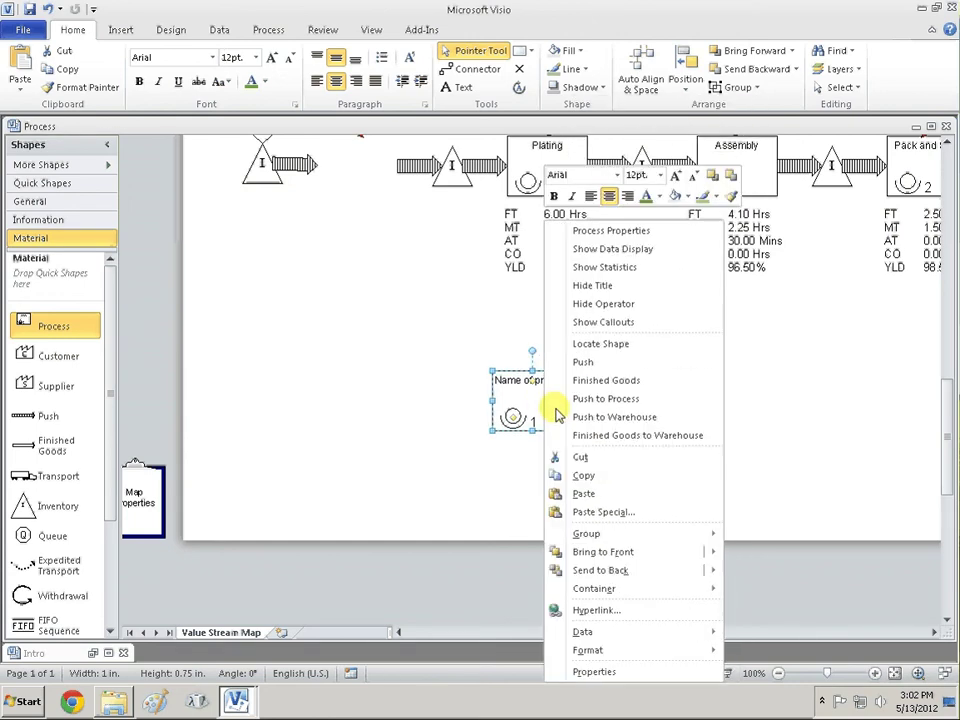
pyautogui.click(645, 436)
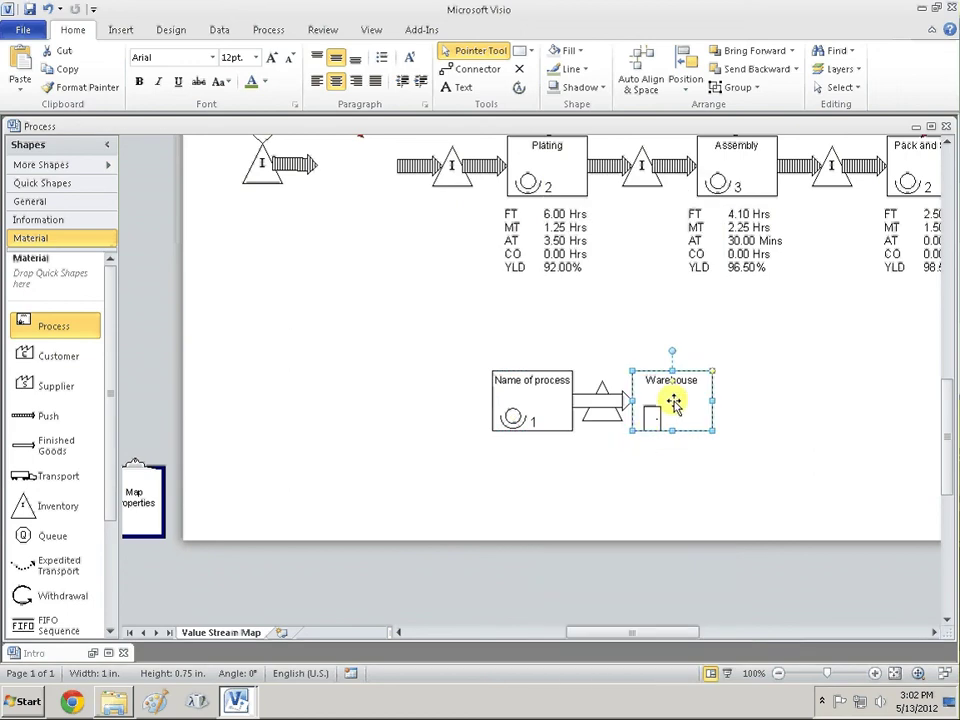
pyautogui.click(754, 401)
# Add another Push to Warehouse from "Name of process" and move its warehouse to the right of the overlapping shapes
pyautogui.rightClick(546, 404)
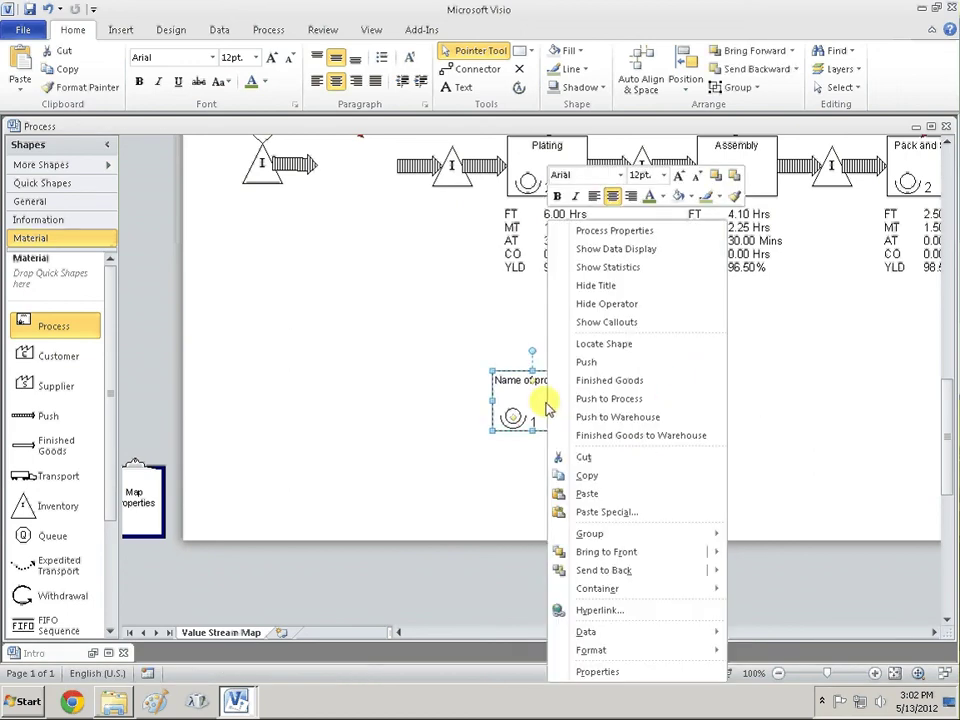
pyautogui.click(556, 417)
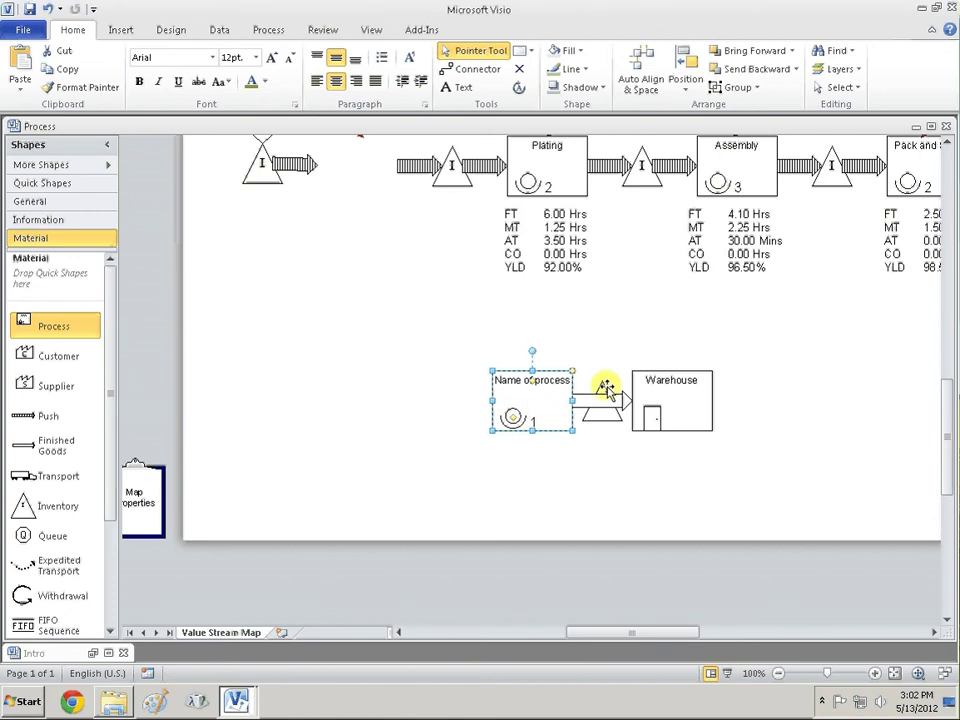
pyautogui.rightClick(551, 400)
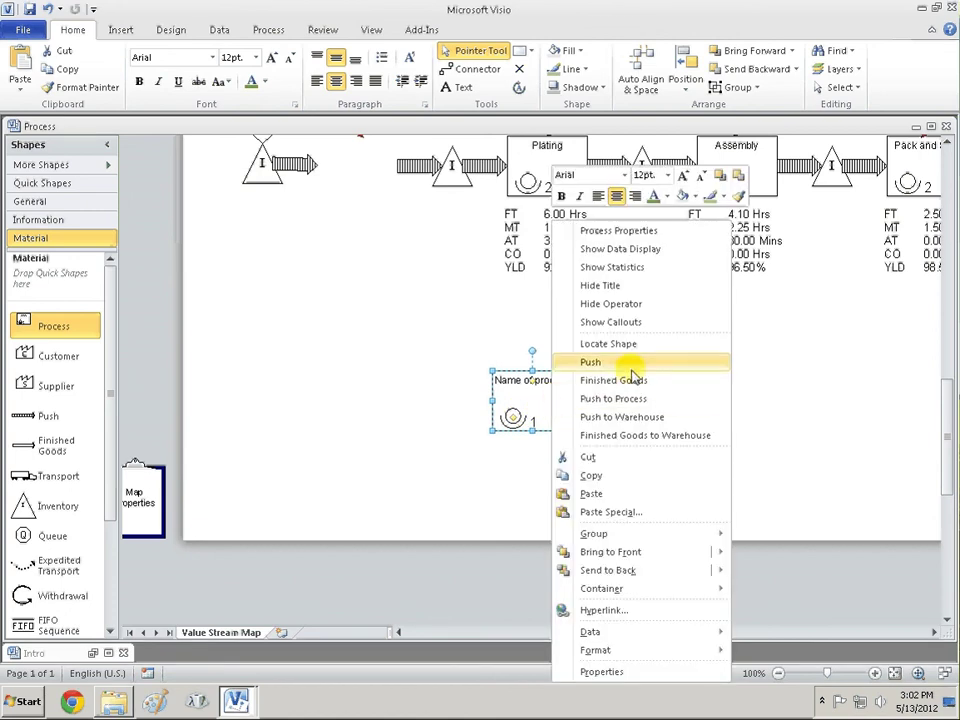
pyautogui.click(664, 417)
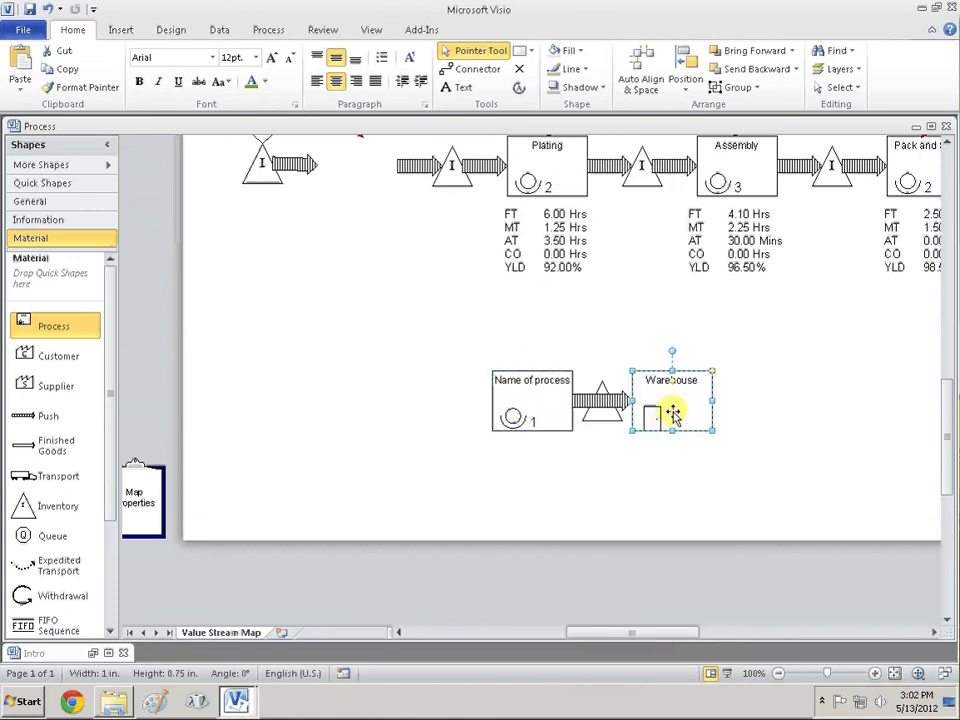
pyautogui.click(788, 408)
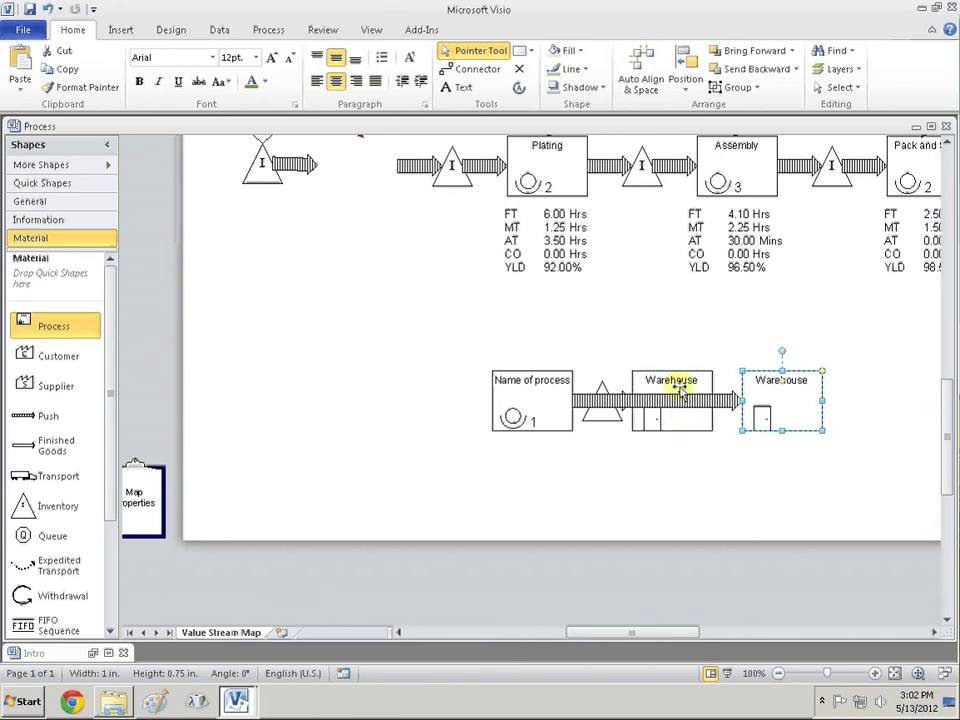
# Separate the stacked shapes by moving the Finished Goods warehouse above, the remaining pushed warehouse below, and the added process to the upper right
pyautogui.moveTo(672, 386); pyautogui.dragTo(618, 308)
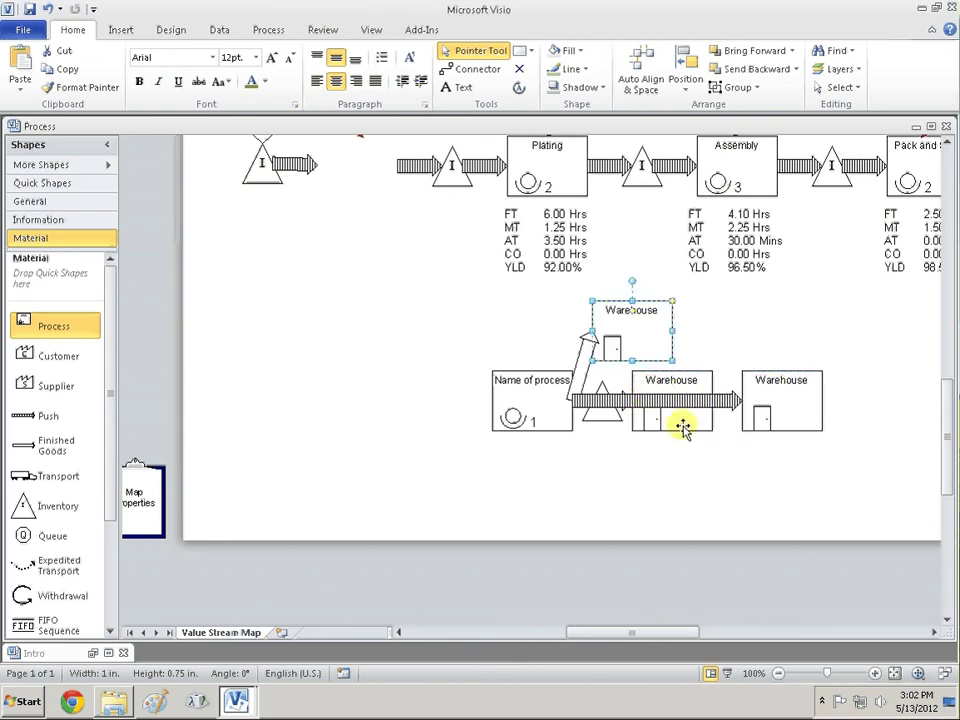
pyautogui.click(677, 478)
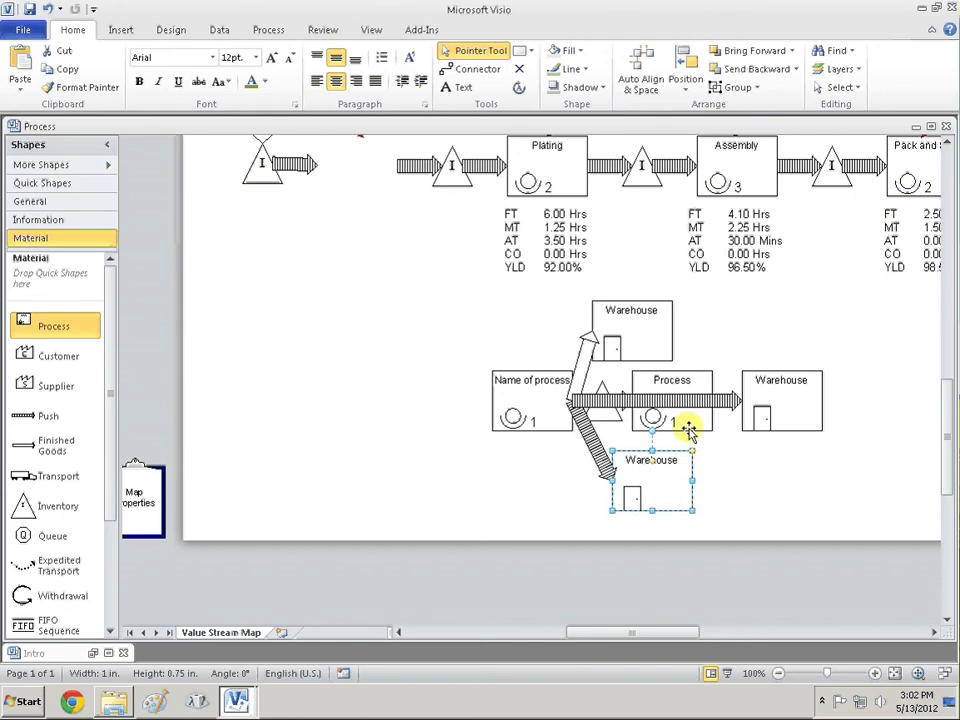
pyautogui.moveTo(690, 427); pyautogui.dragTo(765, 343)
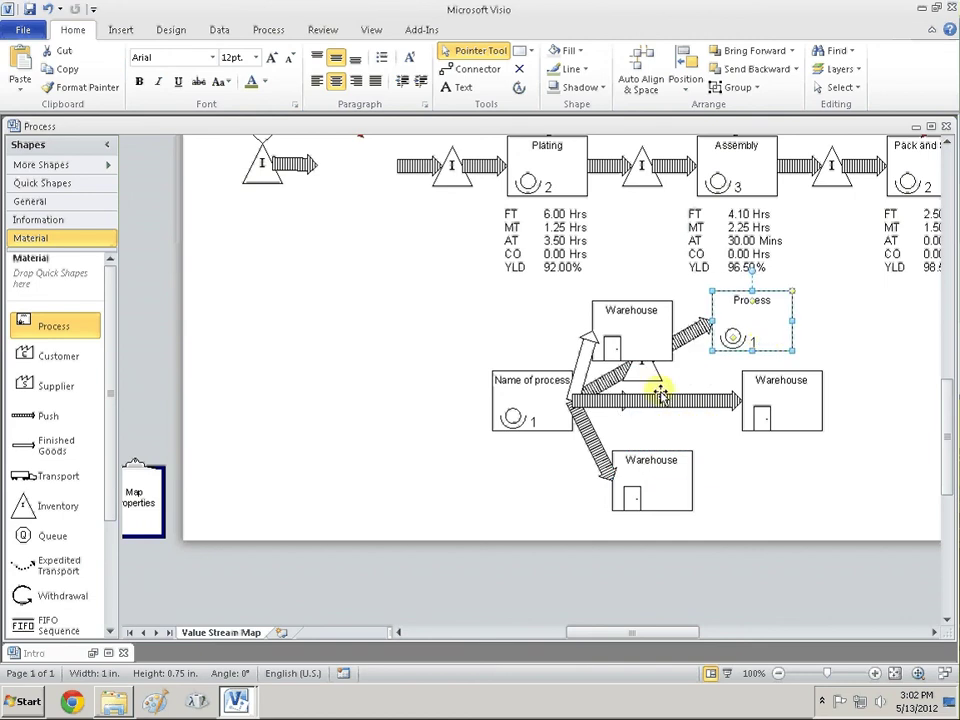
# Delete the loose Push and Finished Goods arrows and the Warehouse shape below "Name of process"
pyautogui.moveTo(617, 403); pyautogui.dragTo(566, 476)
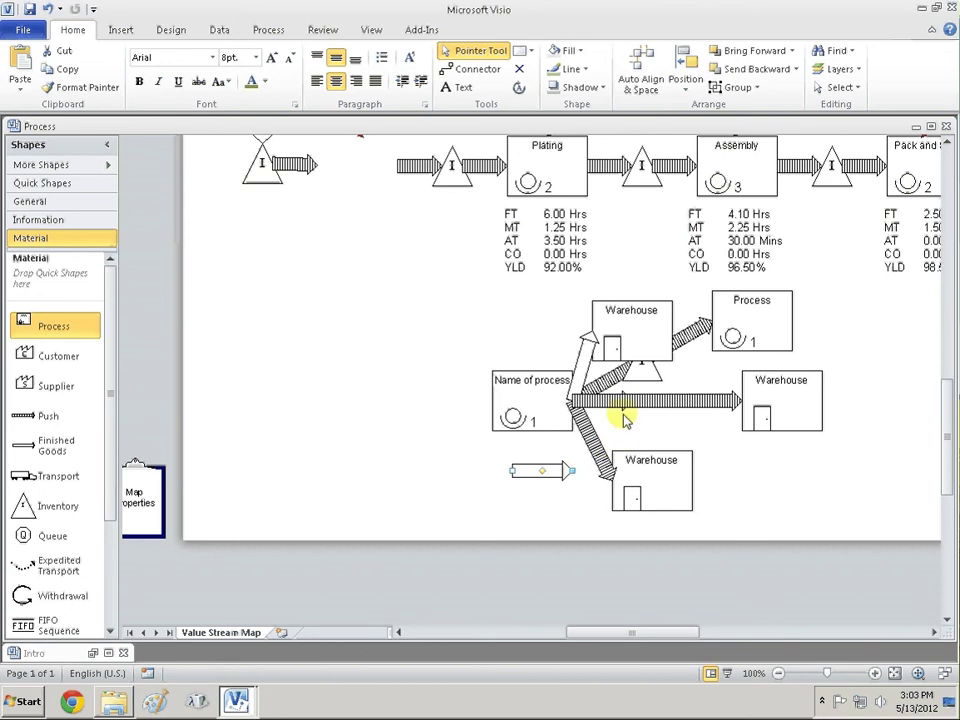
pyautogui.moveTo(619, 401); pyautogui.dragTo(713, 468)
pyautogui.press('Delete')
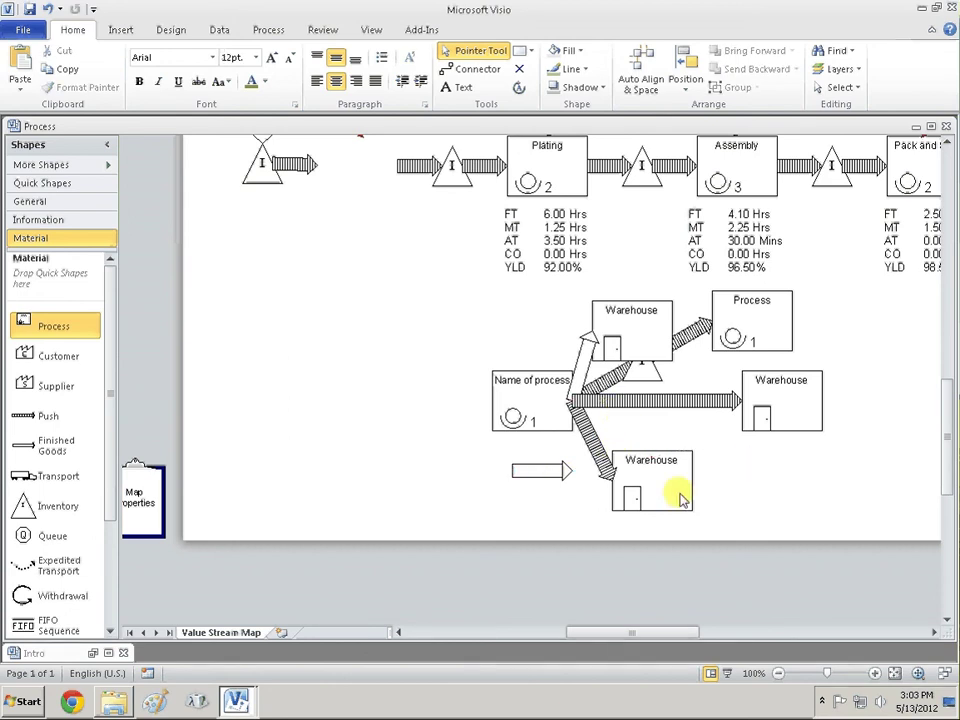
pyautogui.click(659, 497)
pyautogui.press('Delete')
pyautogui.click(565, 471)
pyautogui.press('Delete')
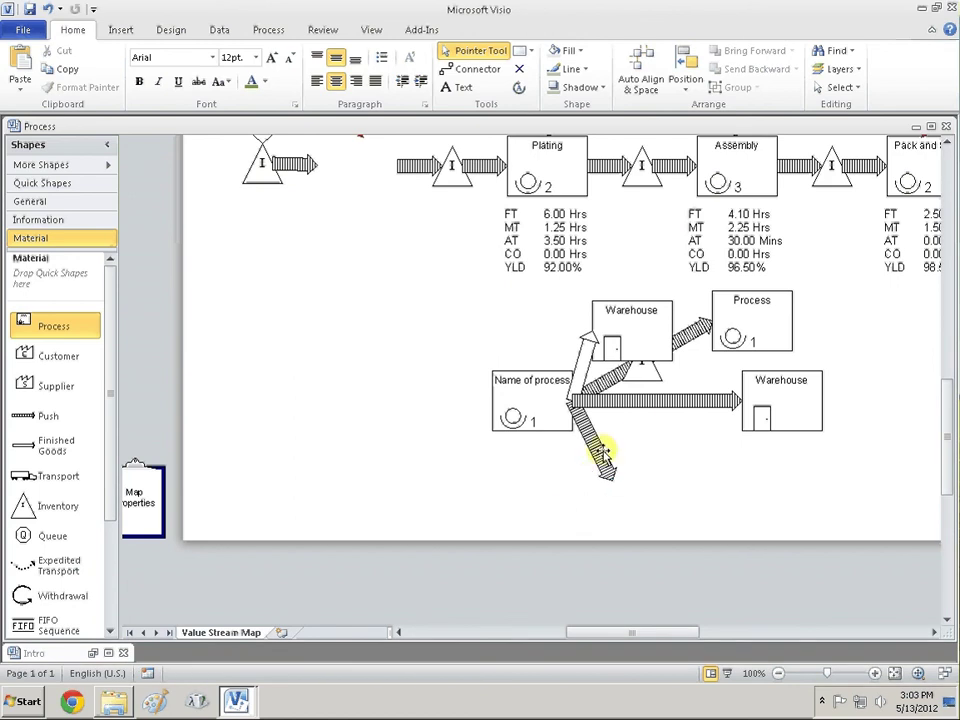
# Delete the diagonal and horizontal Push arrows, the upper Warehouse shape and its Finished Goods arrow beside "Name of process"
pyautogui.click(600, 456)
pyautogui.press('Delete')
pyautogui.click(640, 412)
pyautogui.press('Delete')
pyautogui.click(636, 336)
pyautogui.press('Delete')
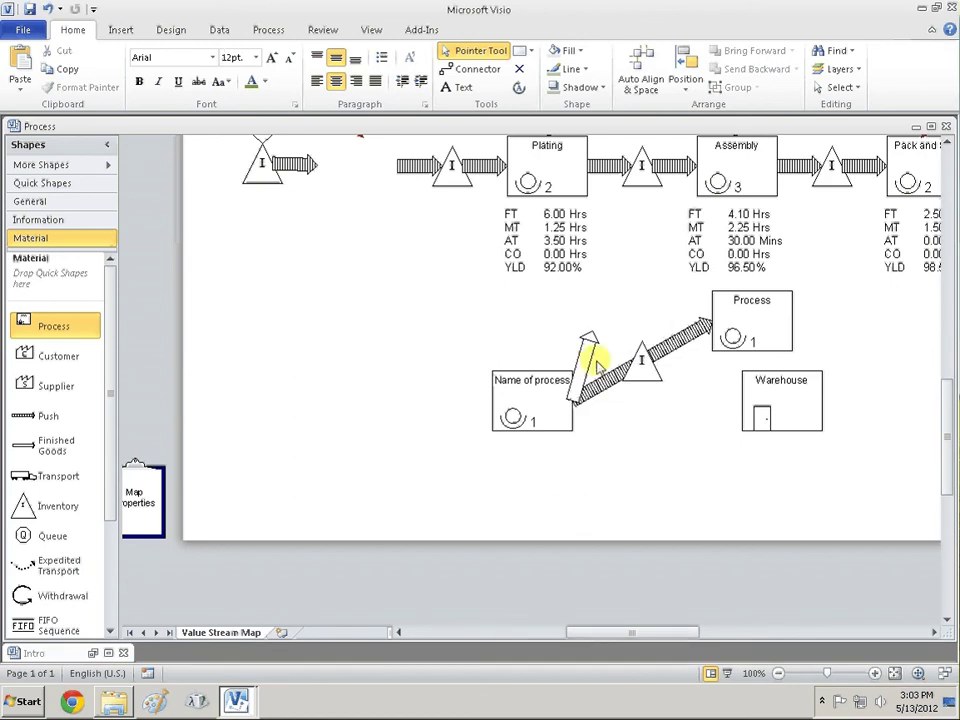
pyautogui.click(588, 360)
pyautogui.press('Delete')
# Delete the remaining Warehouse, the added Process, its inventory triangle and the Push arrows, leaving only "Name of process" below the map
pyautogui.click(782, 424)
pyautogui.press('Delete')
pyautogui.click(767, 326)
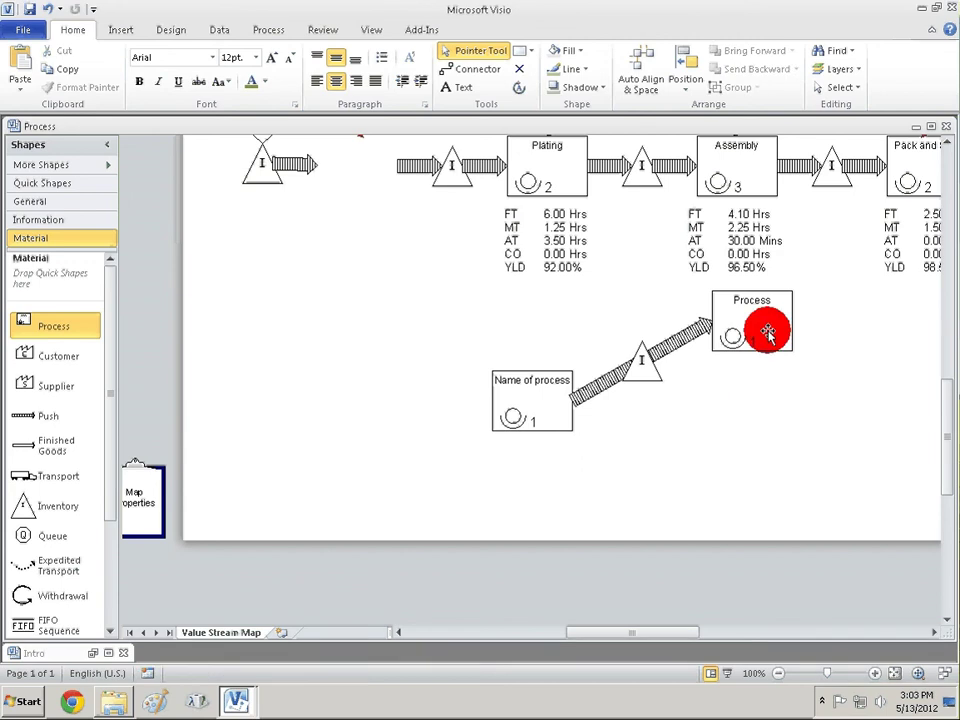
pyautogui.press('Delete')
pyautogui.click(636, 364)
pyautogui.press('Delete')
pyautogui.click(677, 343)
pyautogui.press('Delete')
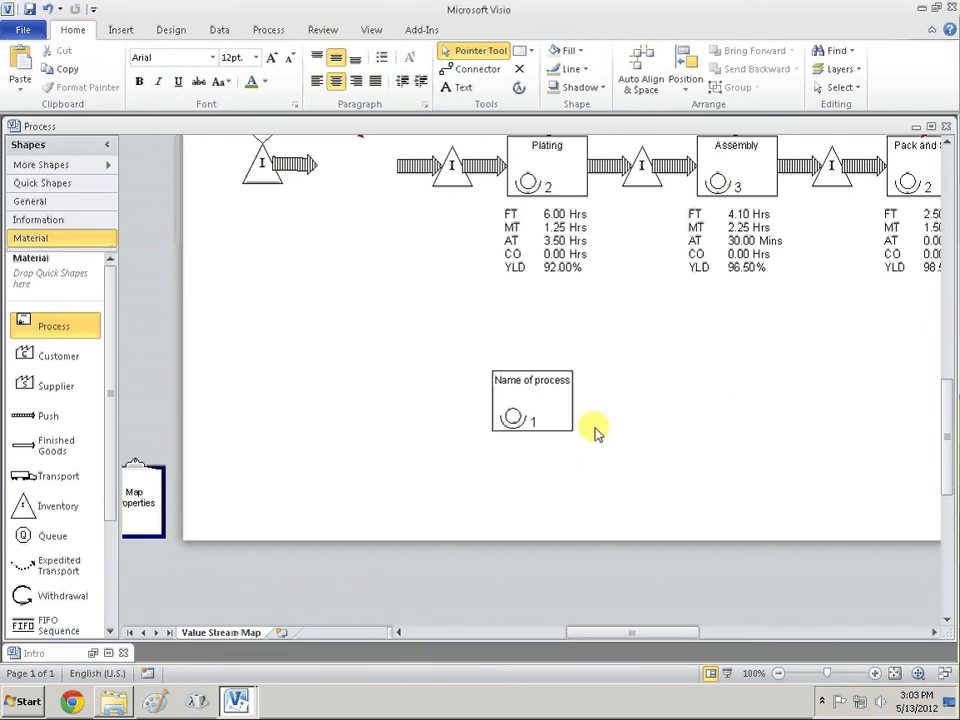
# Add a warehouse after "Name of process" with Finished Goods to Warehouse
pyautogui.rightClick(549, 410)
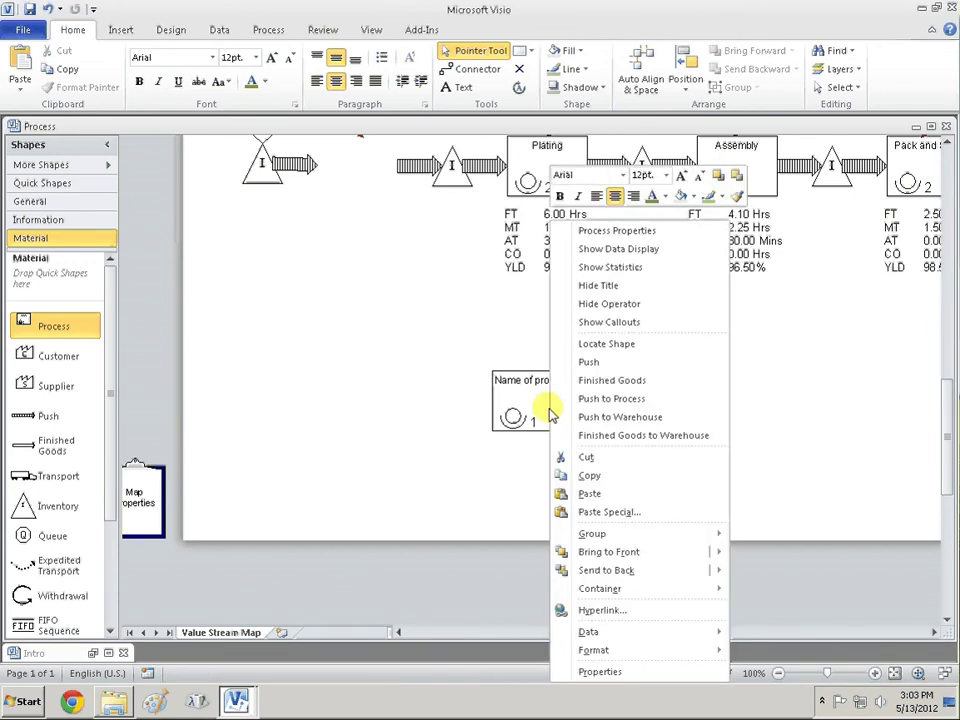
pyautogui.click(617, 438)
pyautogui.click(771, 437)
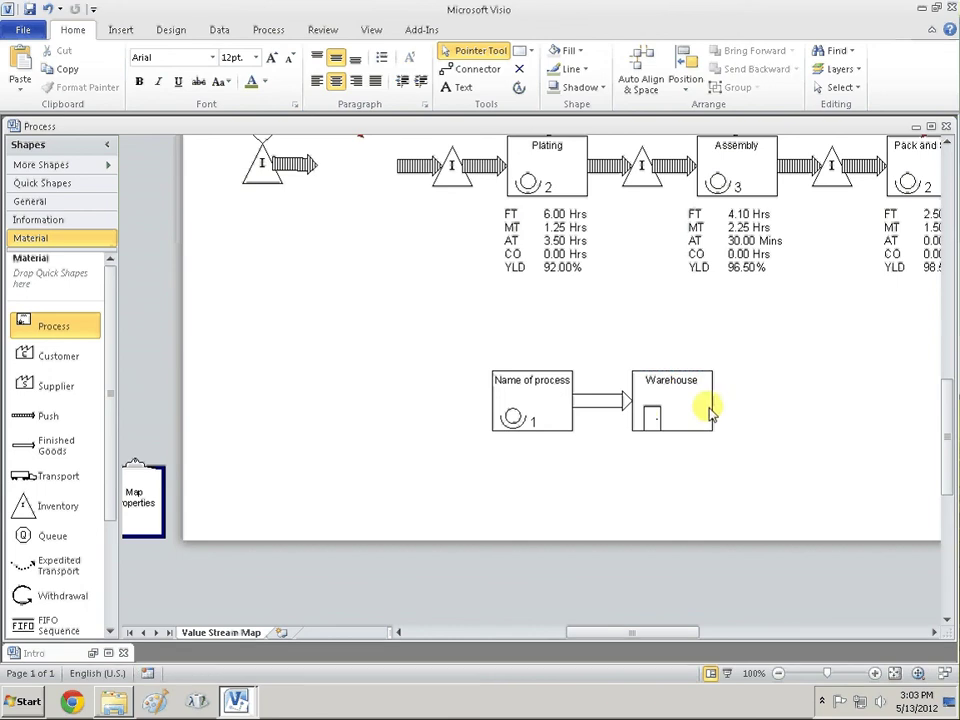
pyautogui.click(678, 420)
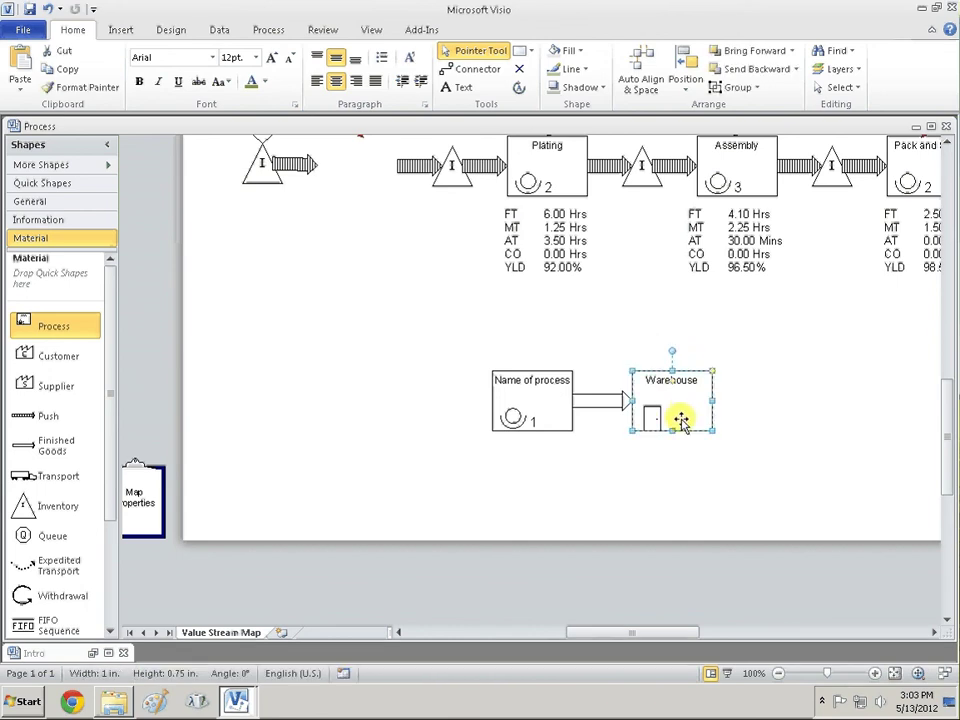
pyautogui.press('Escape')
pyautogui.doubleClick(681, 418)
pyautogui.click(711, 443)
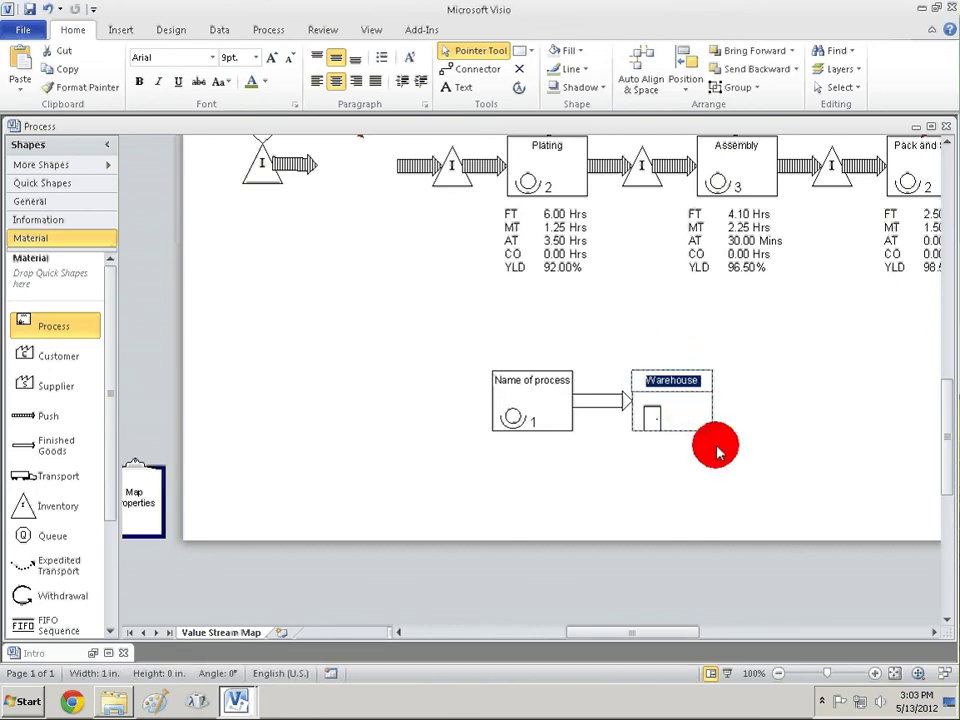
pyautogui.click(550, 415)
pyautogui.rightClick(550, 415)
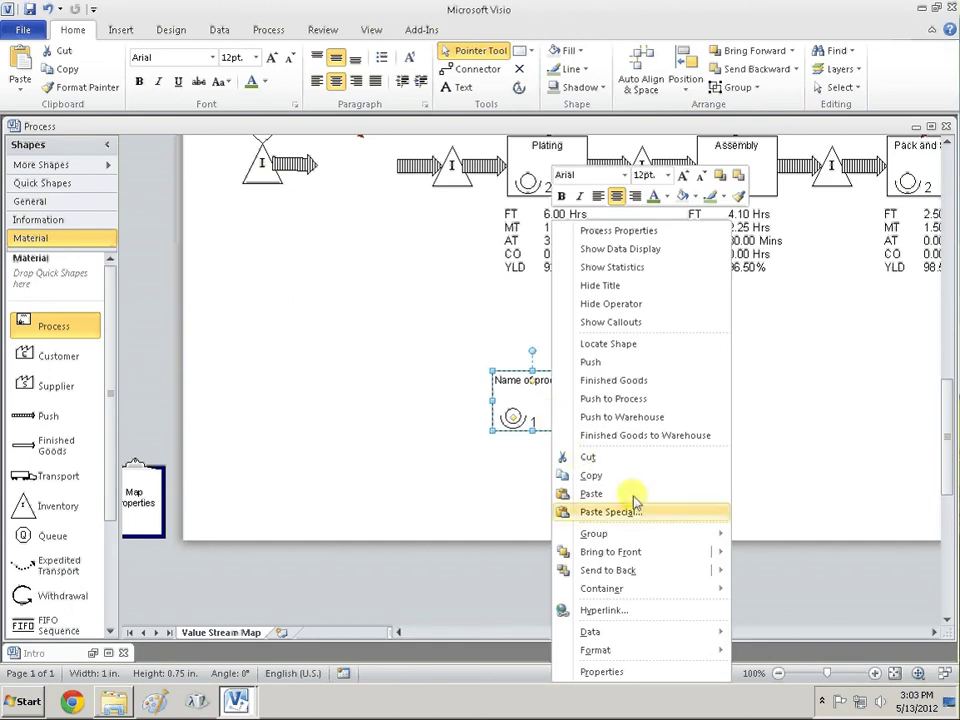
pyautogui.click(775, 473)
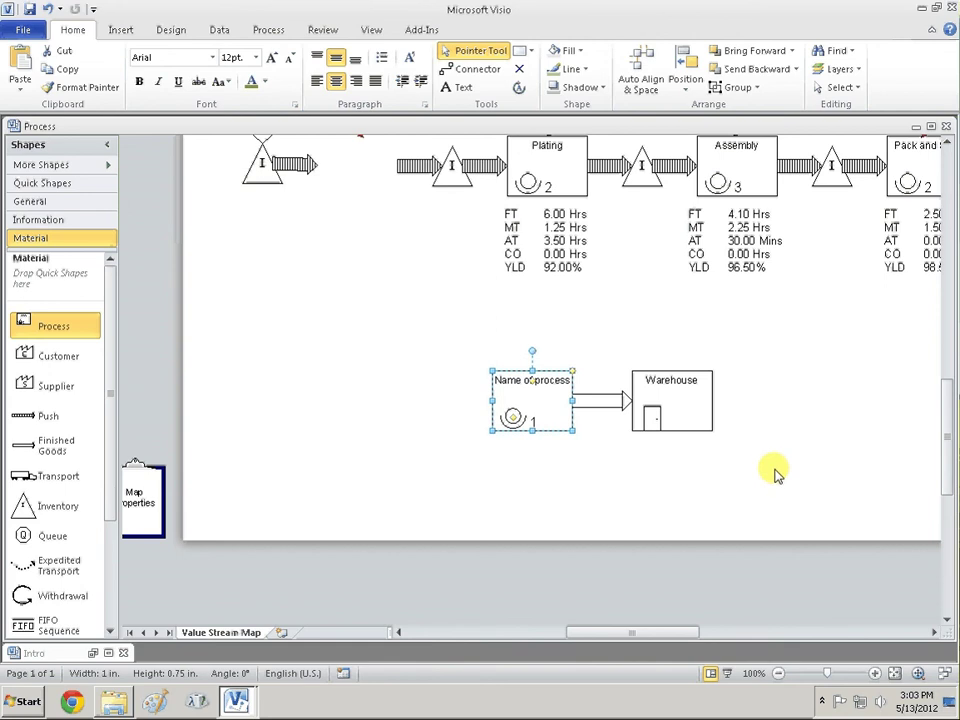
# Open the process properties of the Plating process in the value stream map
pyautogui.scroll(2, 777, 474)
pyautogui.scroll(1, 777, 474)
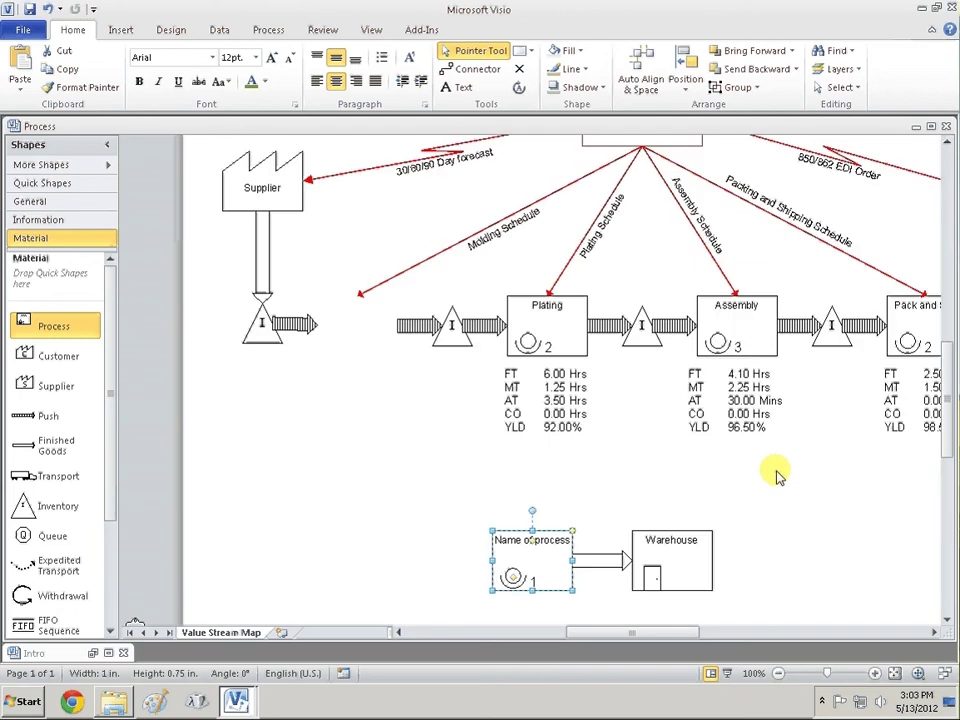
pyautogui.scroll(-2, 777, 474)
pyautogui.scroll(4, 777, 474)
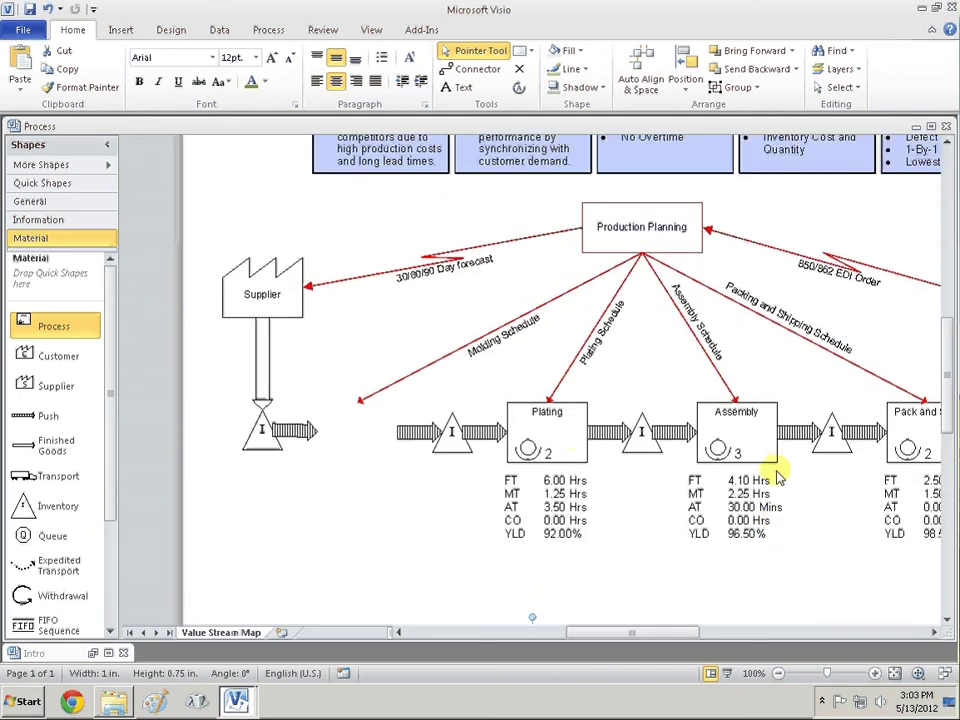
pyautogui.click(566, 435)
pyautogui.rightClick(566, 435)
pyautogui.click(608, 240)
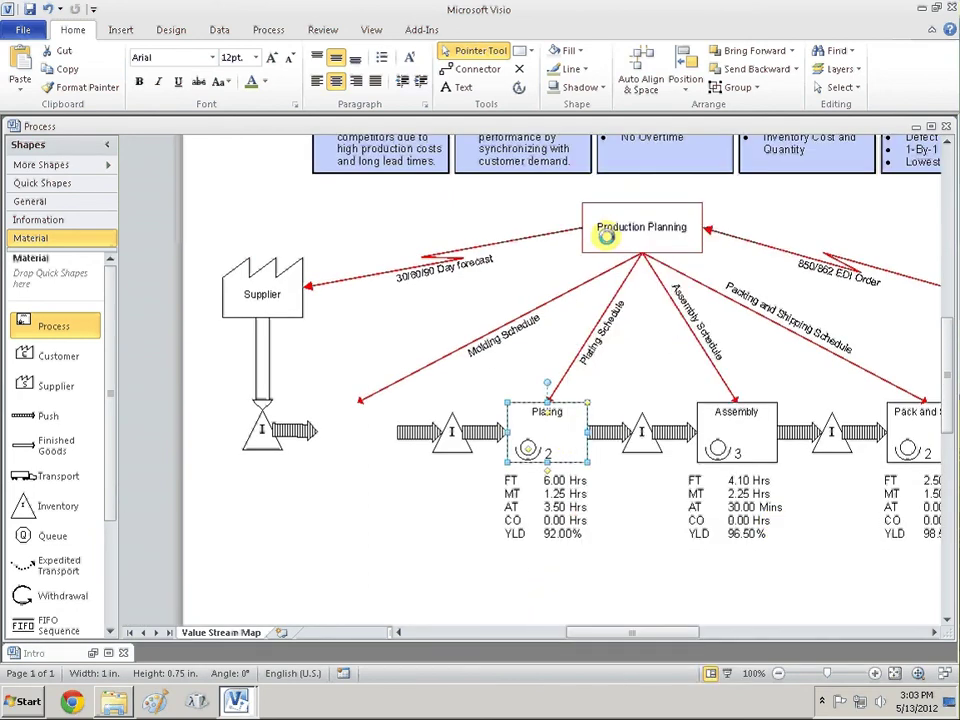